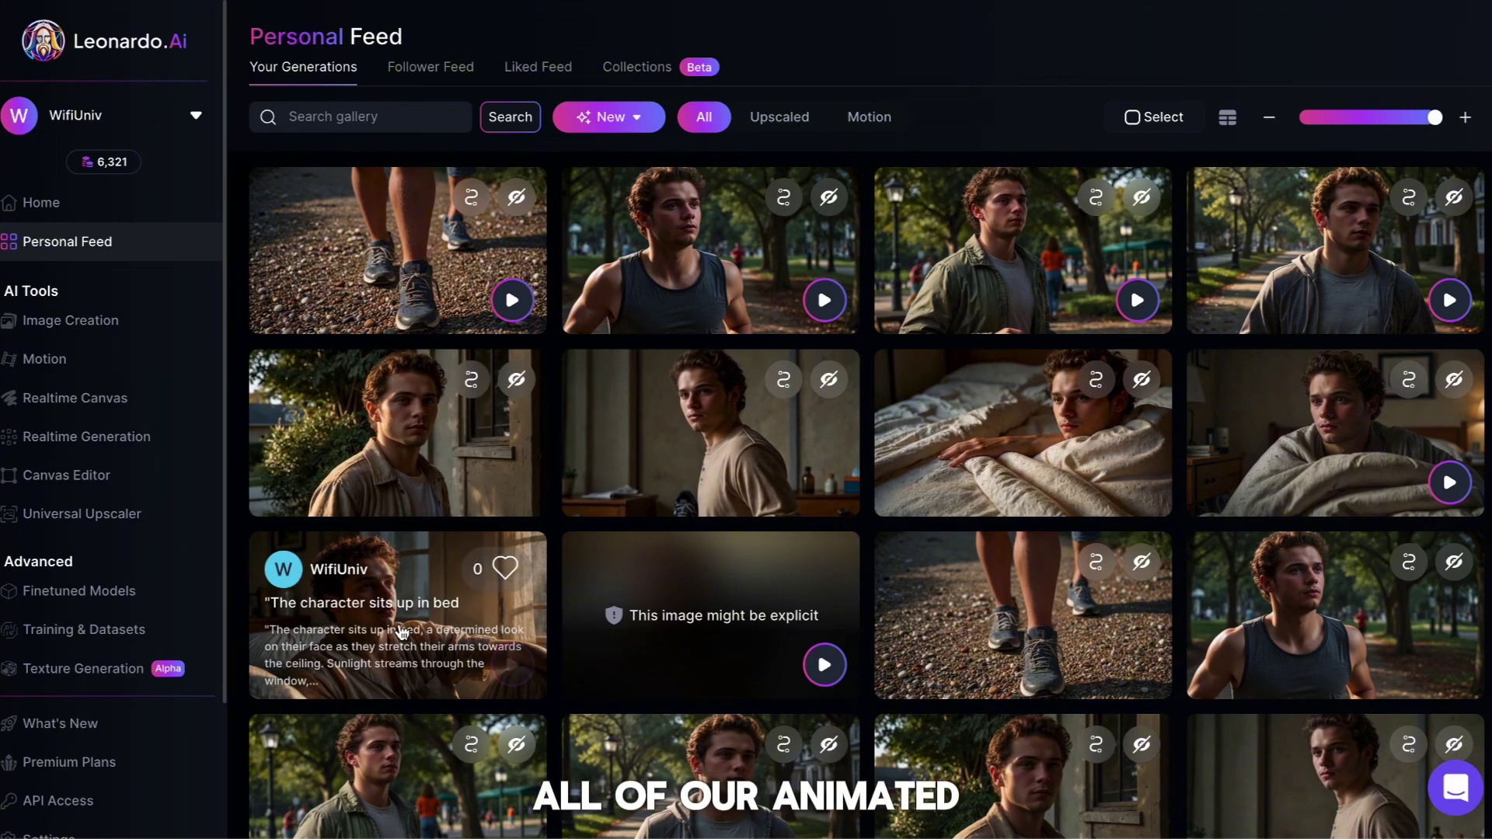
# - Open the animated clip of the character sitting up in bed, view it enlarged, and return to the personal feed
pyautogui.click(402, 632)
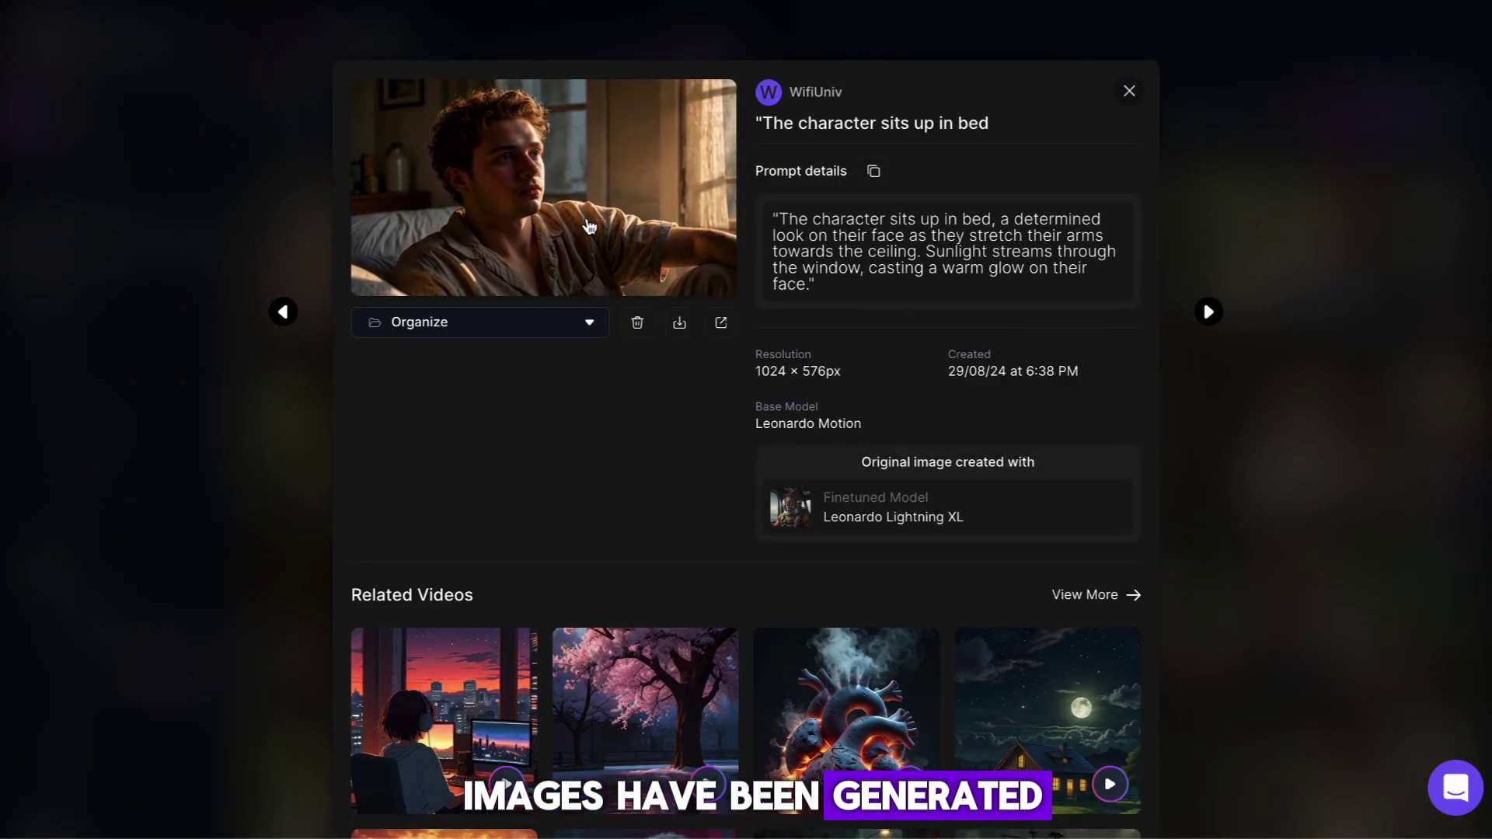
pyautogui.click(586, 224)
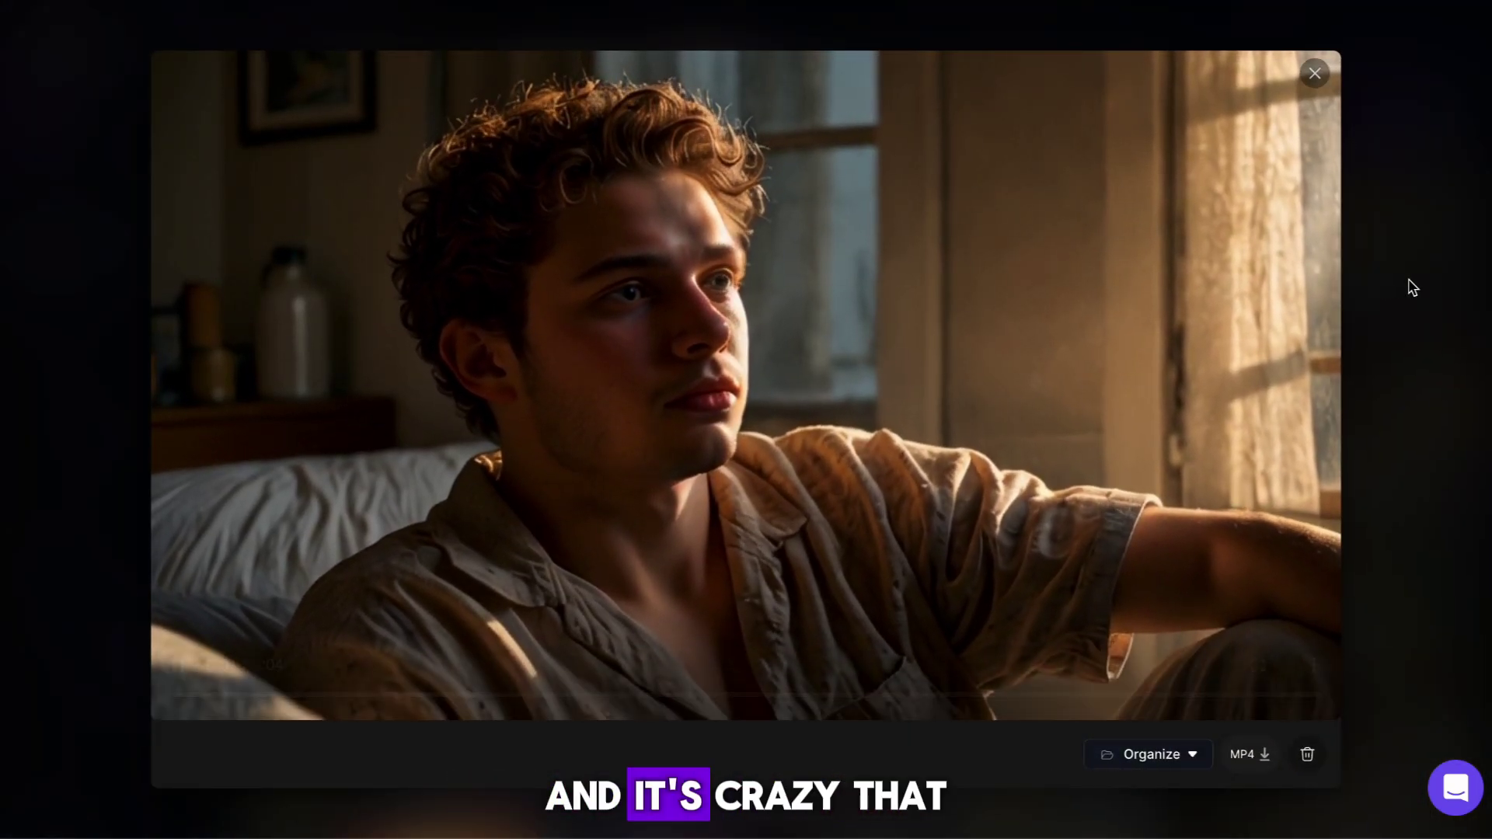
pyautogui.click(1418, 280)
pyautogui.click(1417, 283)
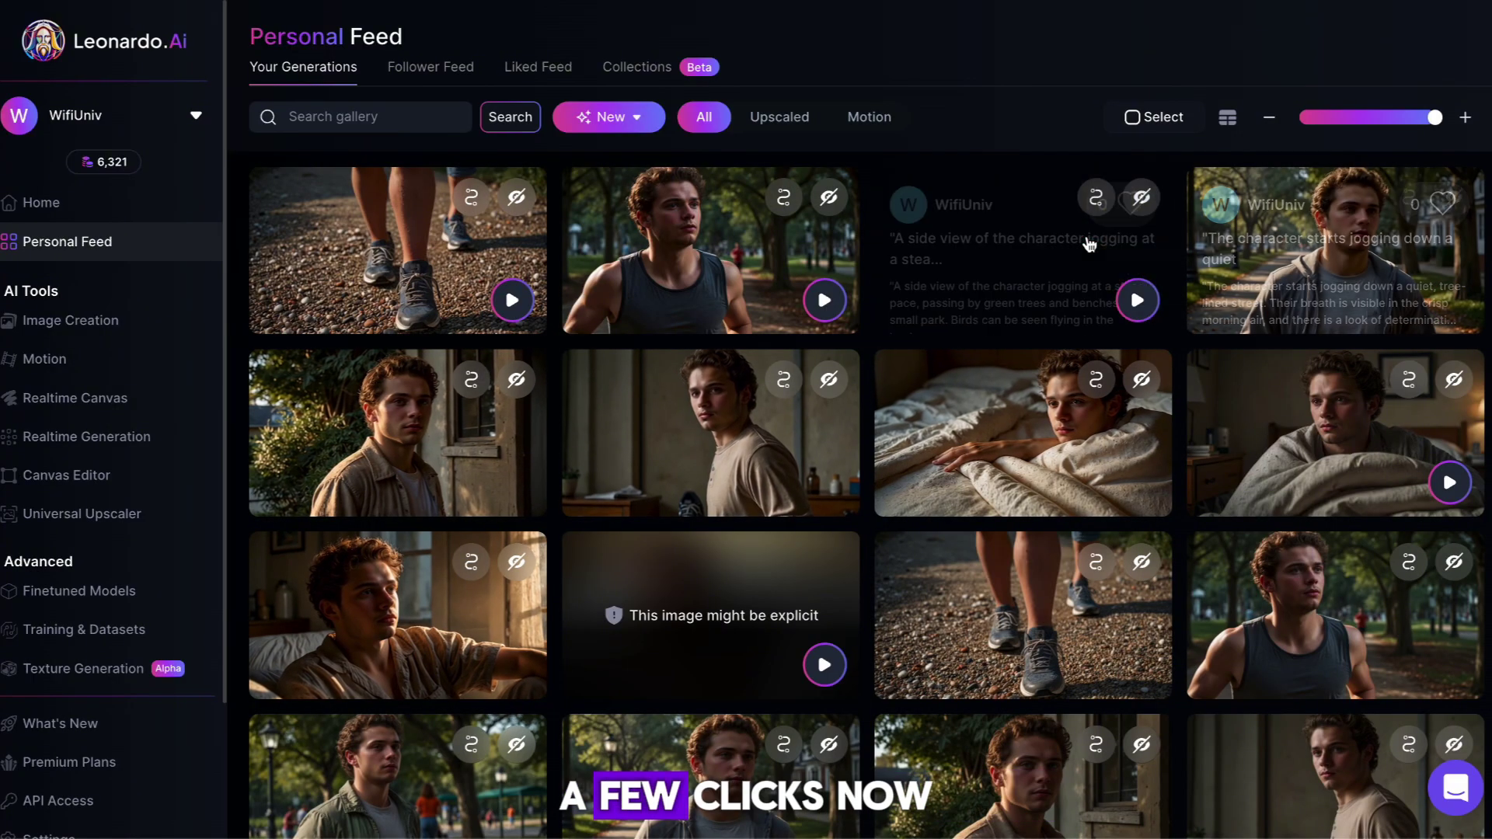
pyautogui.click(1038, 247)
pyautogui.click(621, 244)
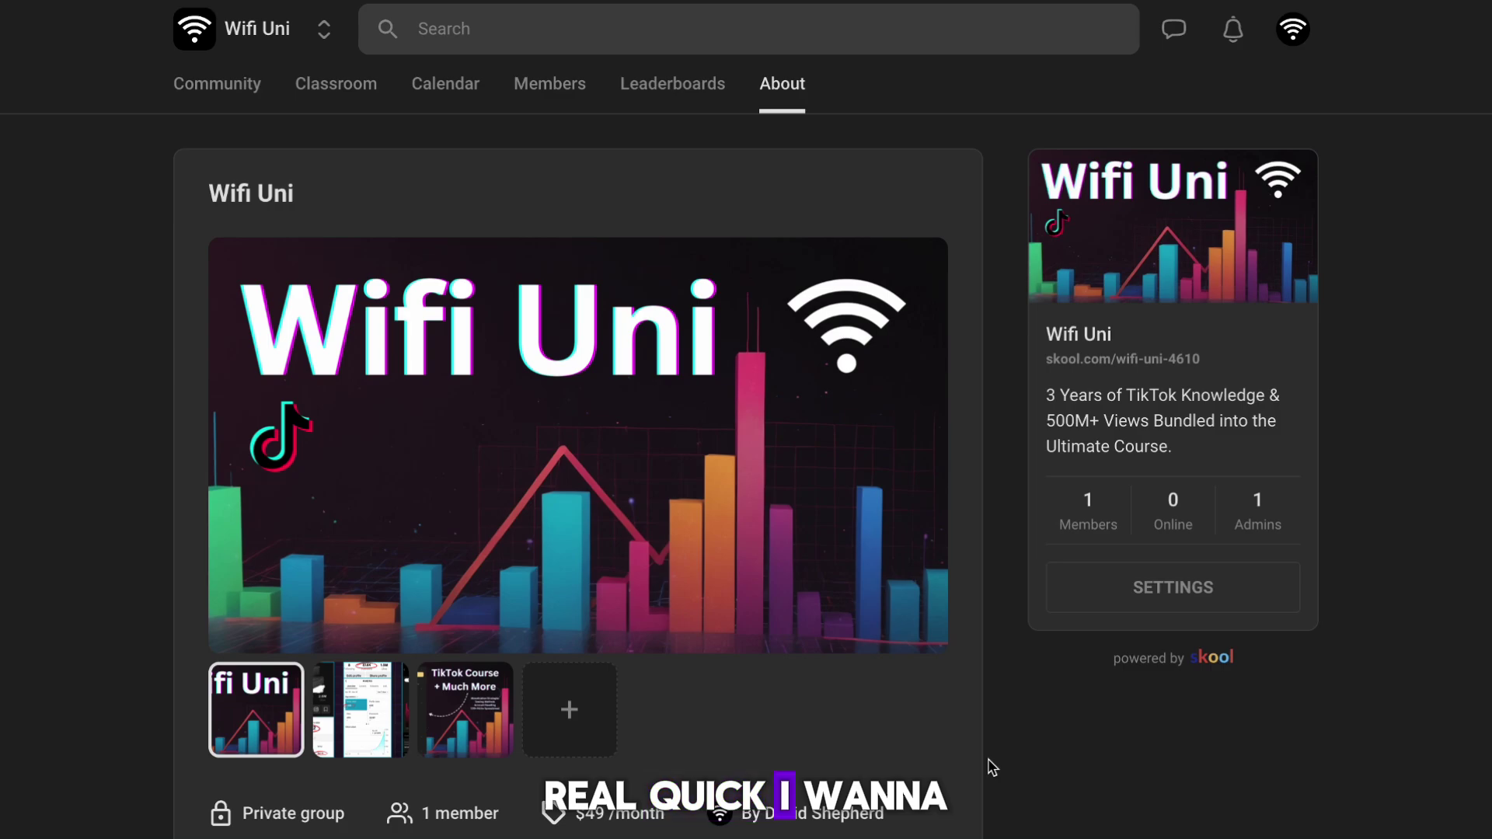
# - Look through the Wifi Uni community's gallery images and read the list of what the membership includes
pyautogui.moveTo(363, 709)
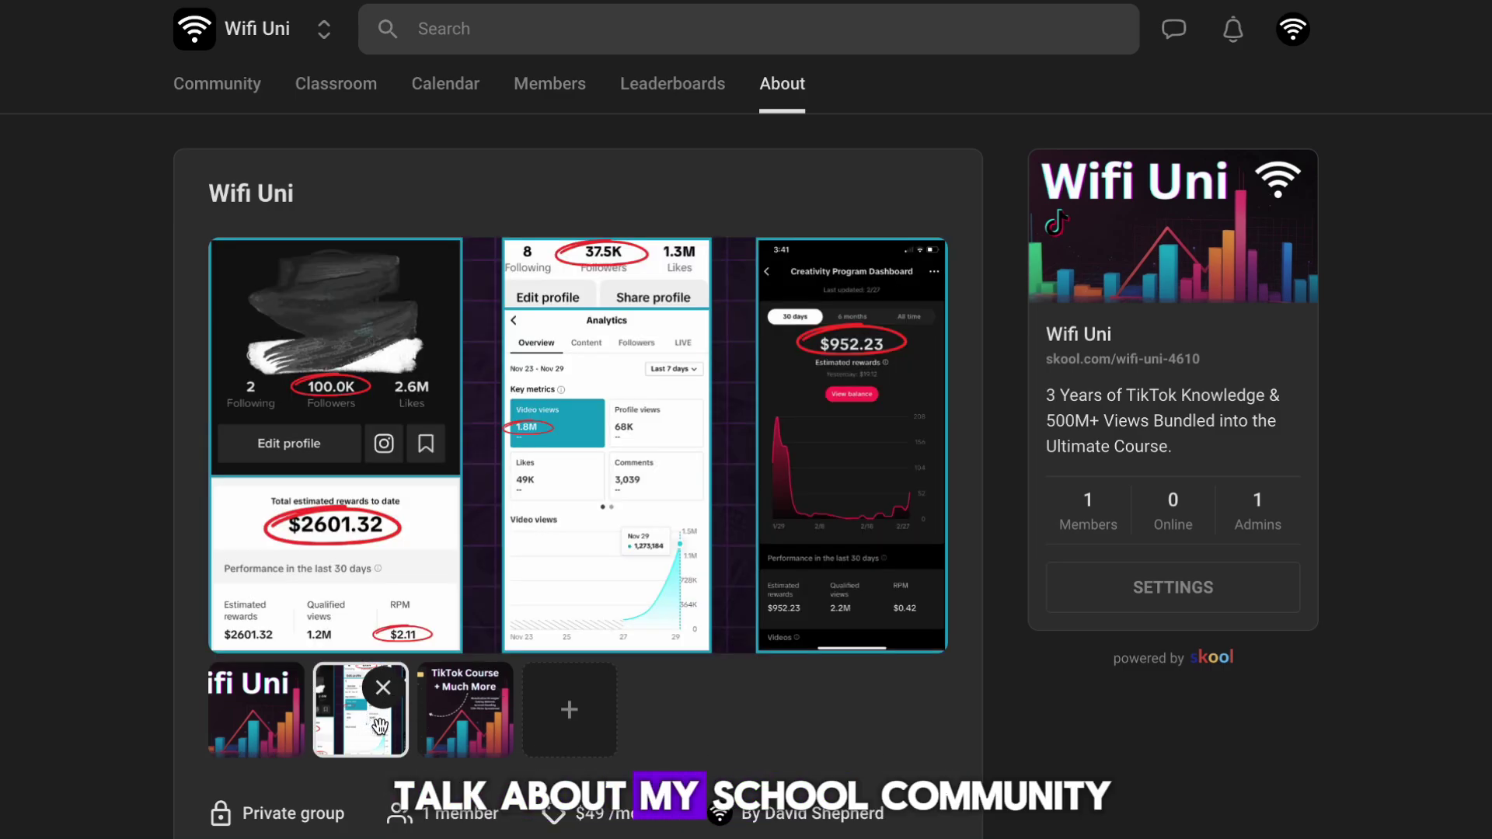
pyautogui.moveTo(469, 730)
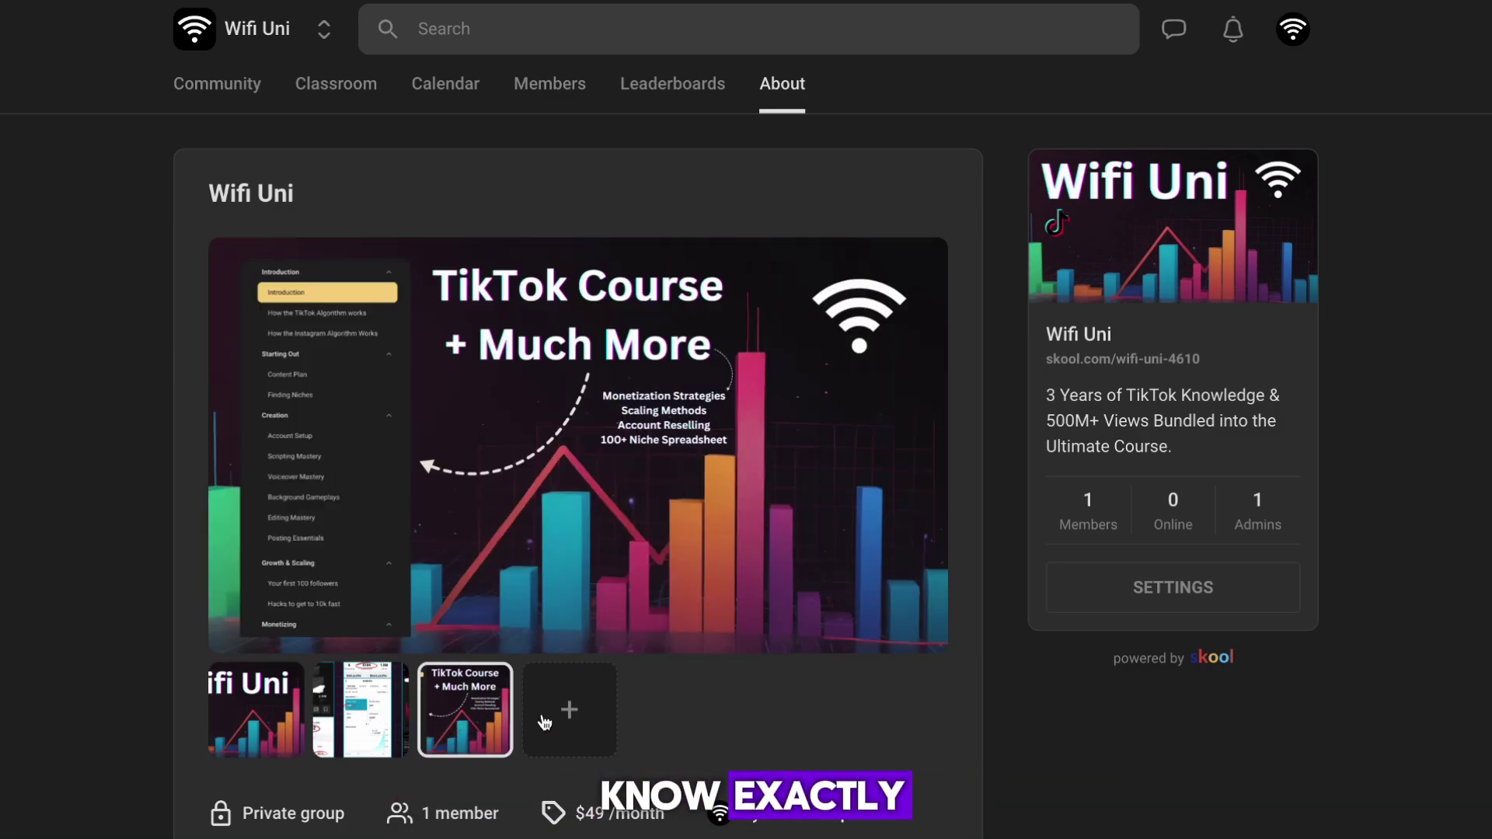
pyautogui.scroll(-5, 1007, 731)
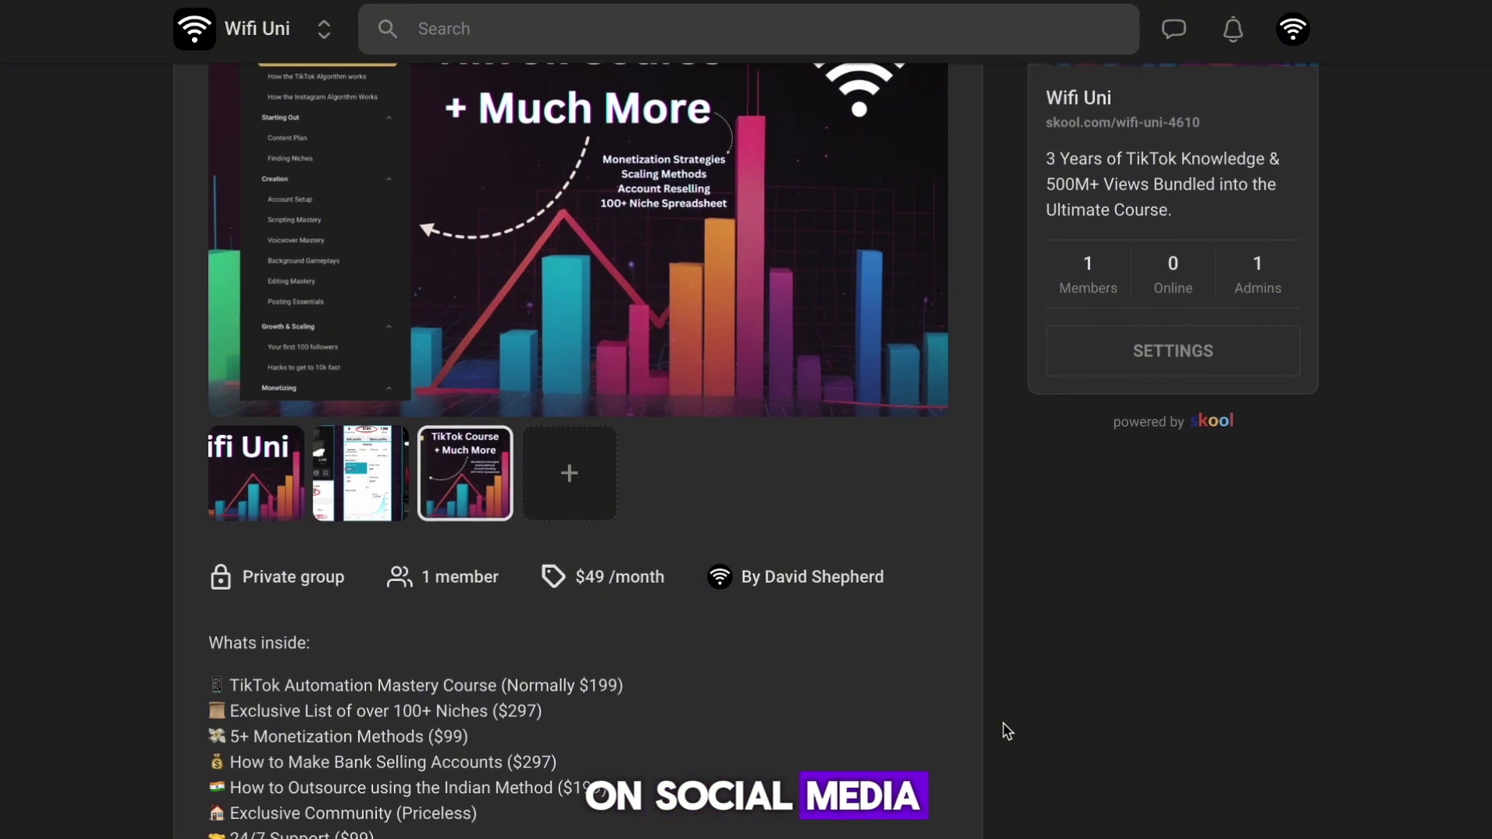
pyautogui.scroll(-1, 1007, 732)
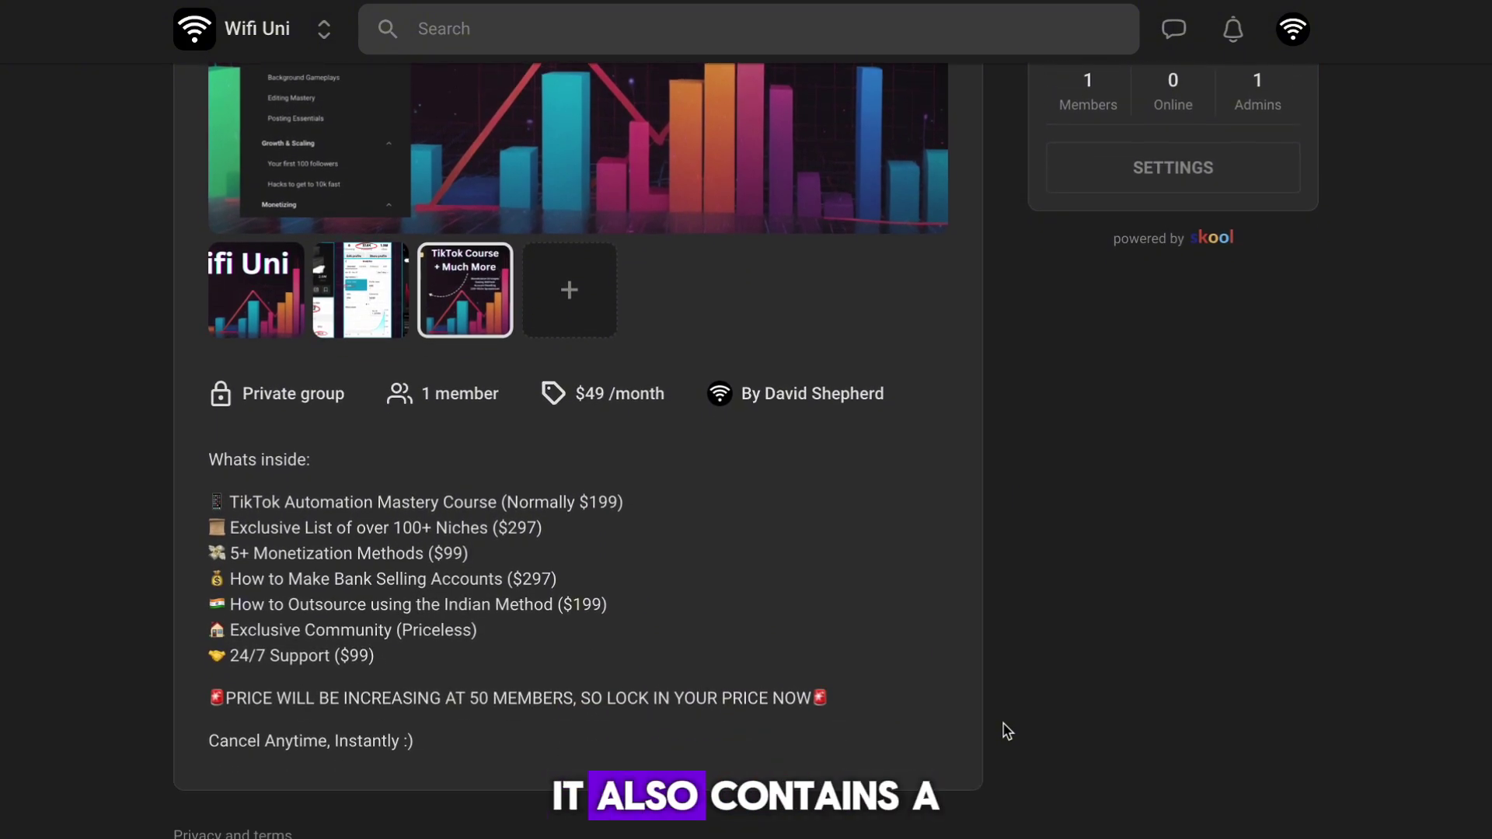
pyautogui.scroll(5, 1008, 731)
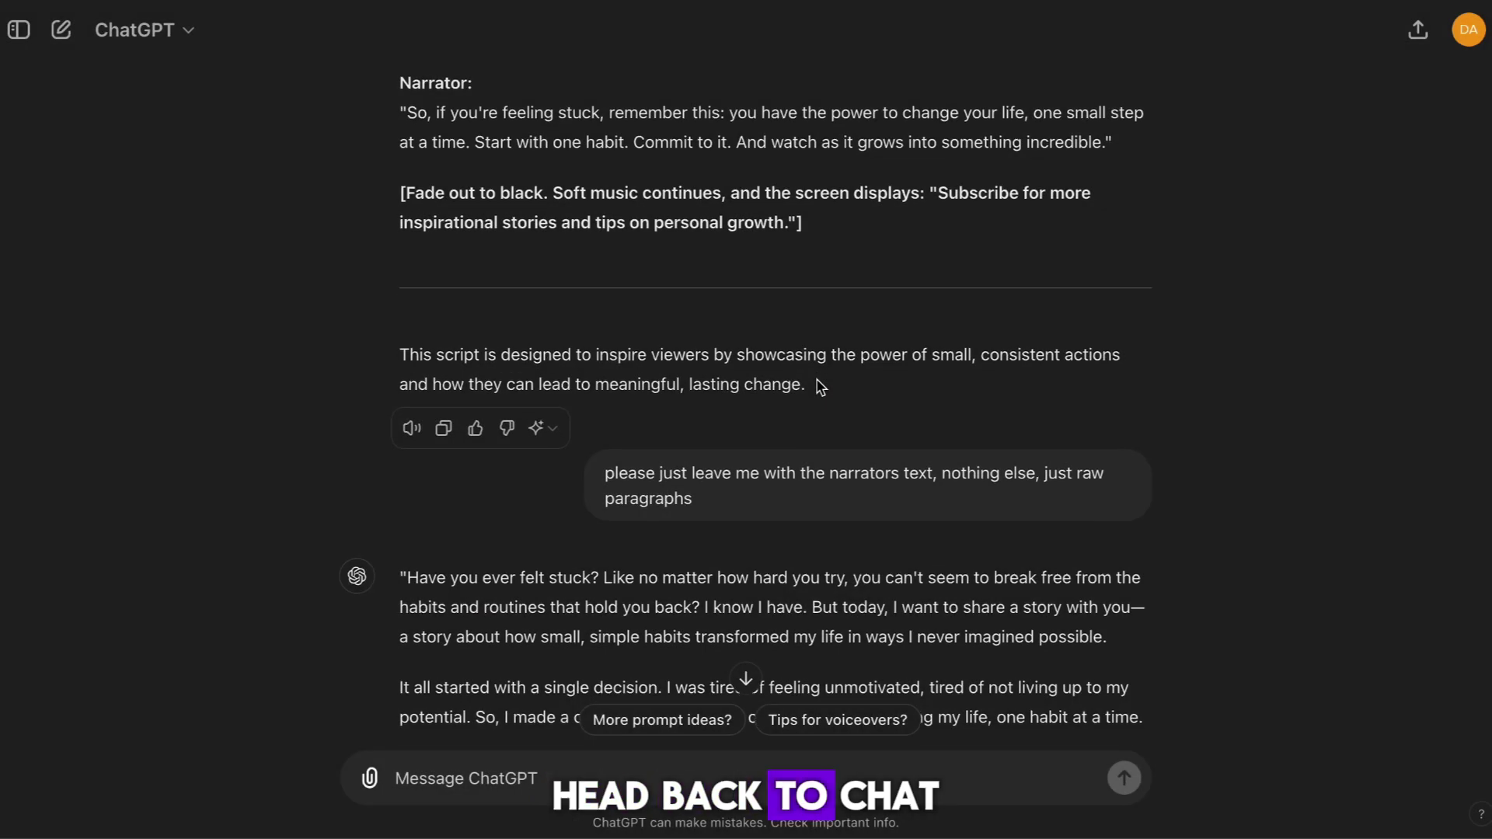
# - In ChatGPT, copy the whole narrator-only script, from "Have you ever felt stuck?" through "something incredible."
pyautogui.scroll(-4, 818, 387)
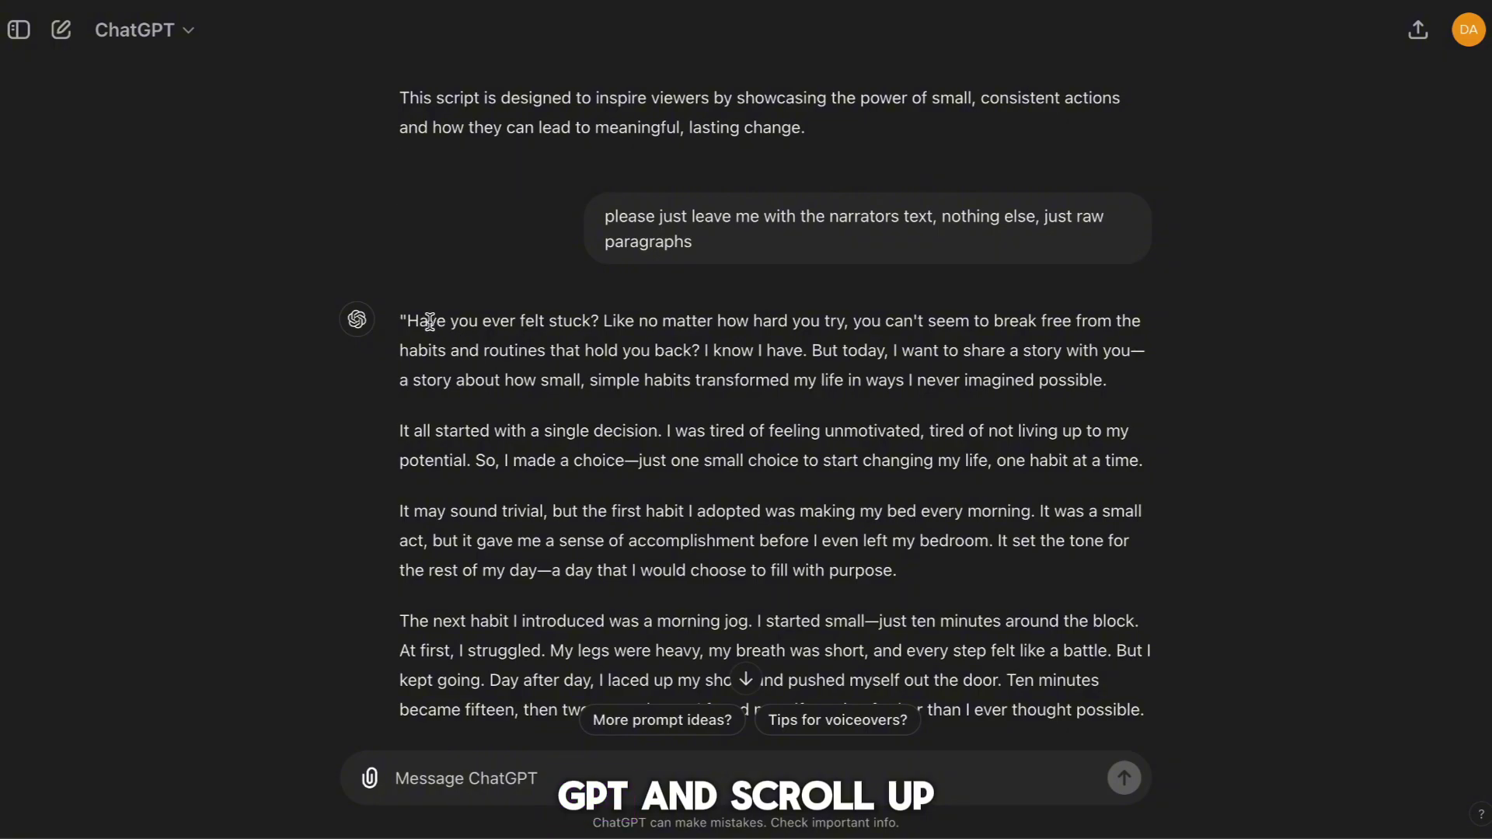
pyautogui.moveTo(400, 320); pyautogui.dragTo(1115, 121)
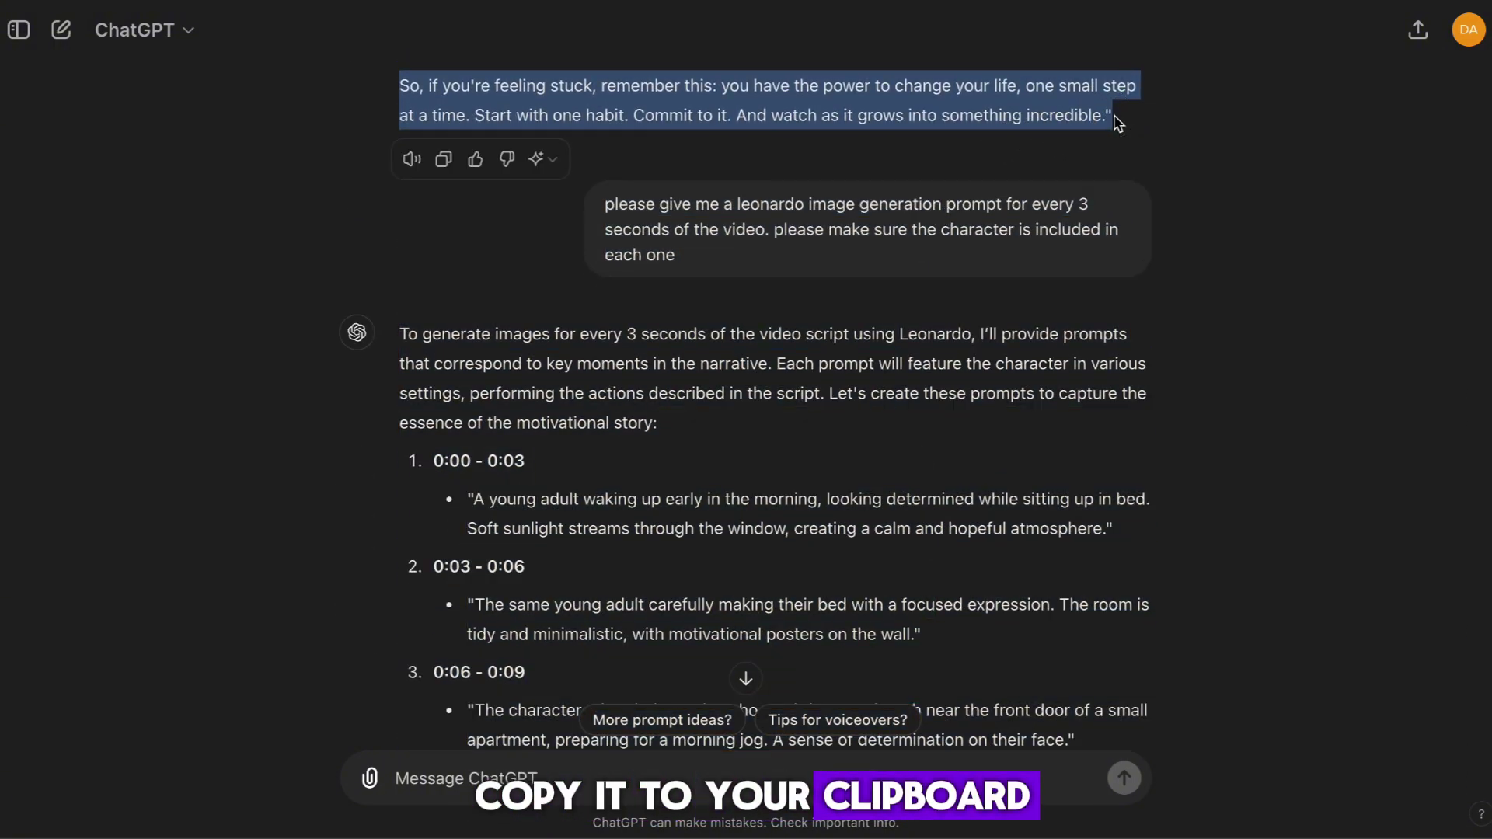
pyautogui.scroll(20, 979, 384)
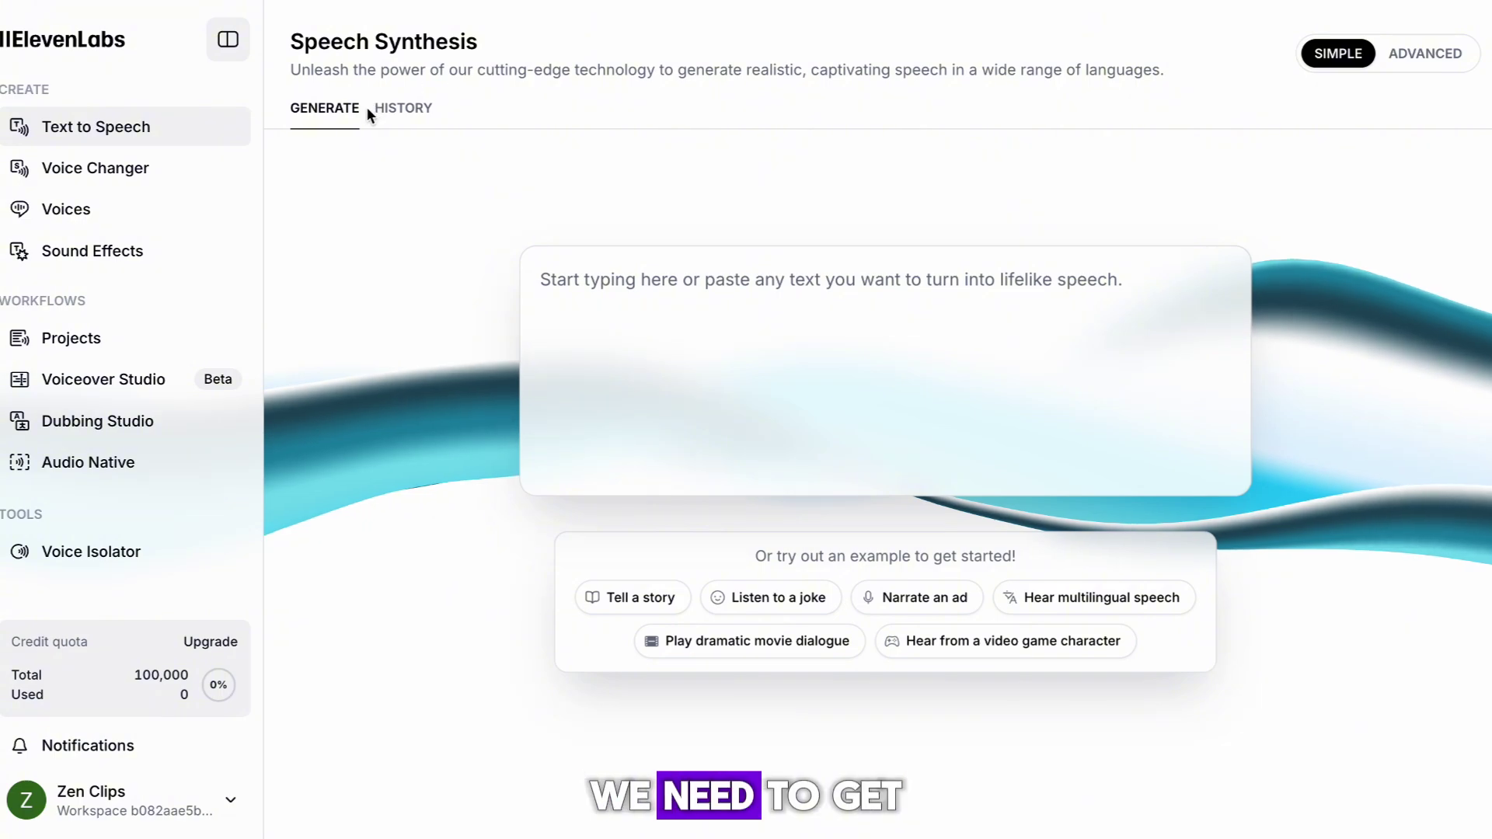
# - Switch to ElevenLabs and search the community voice library for "deep"
pyautogui.click(82, 218)
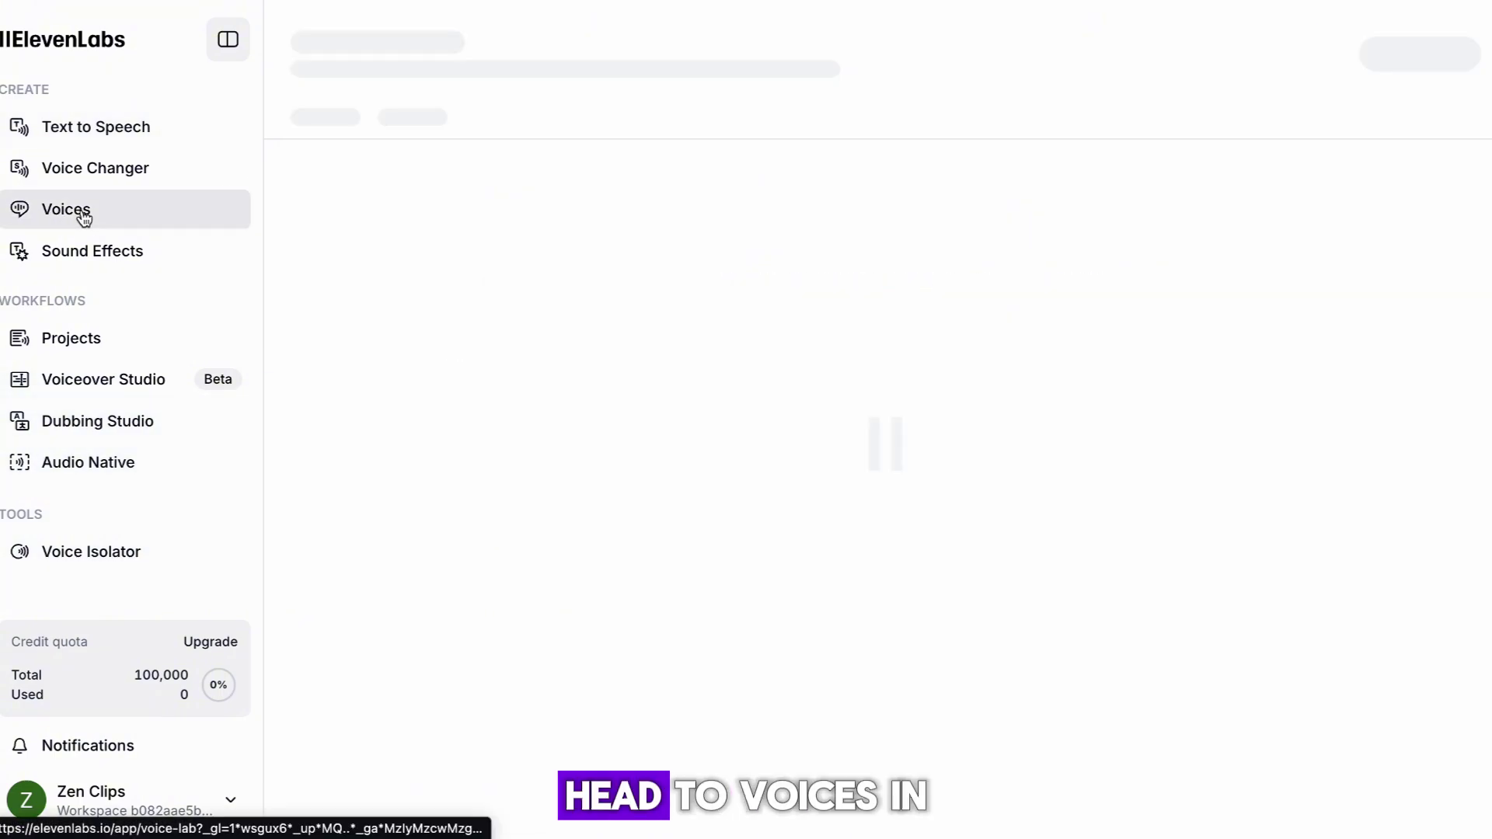
pyautogui.click(408, 109)
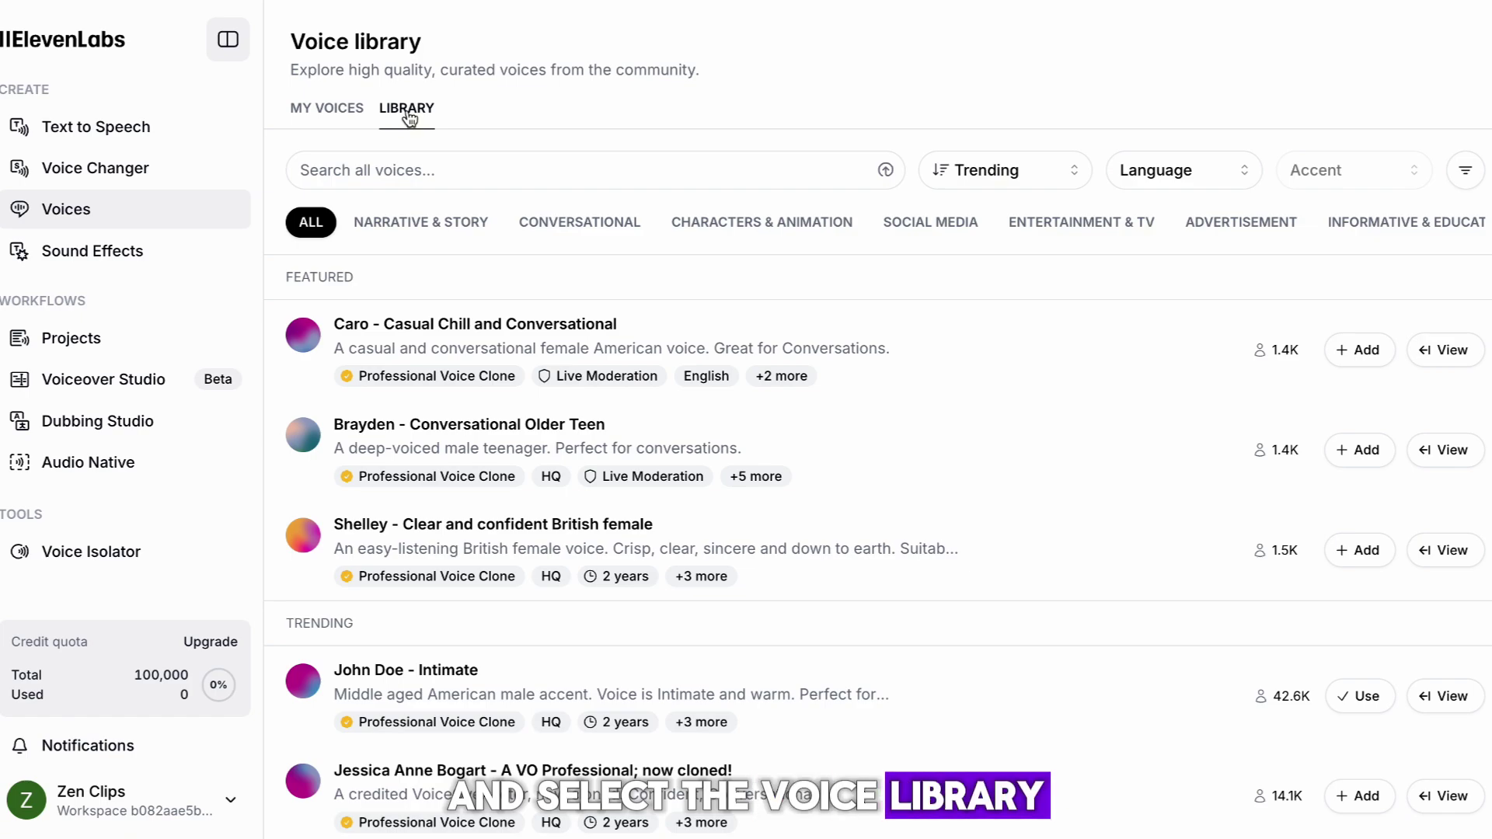
pyautogui.click(433, 164)
pyautogui.write('deep')
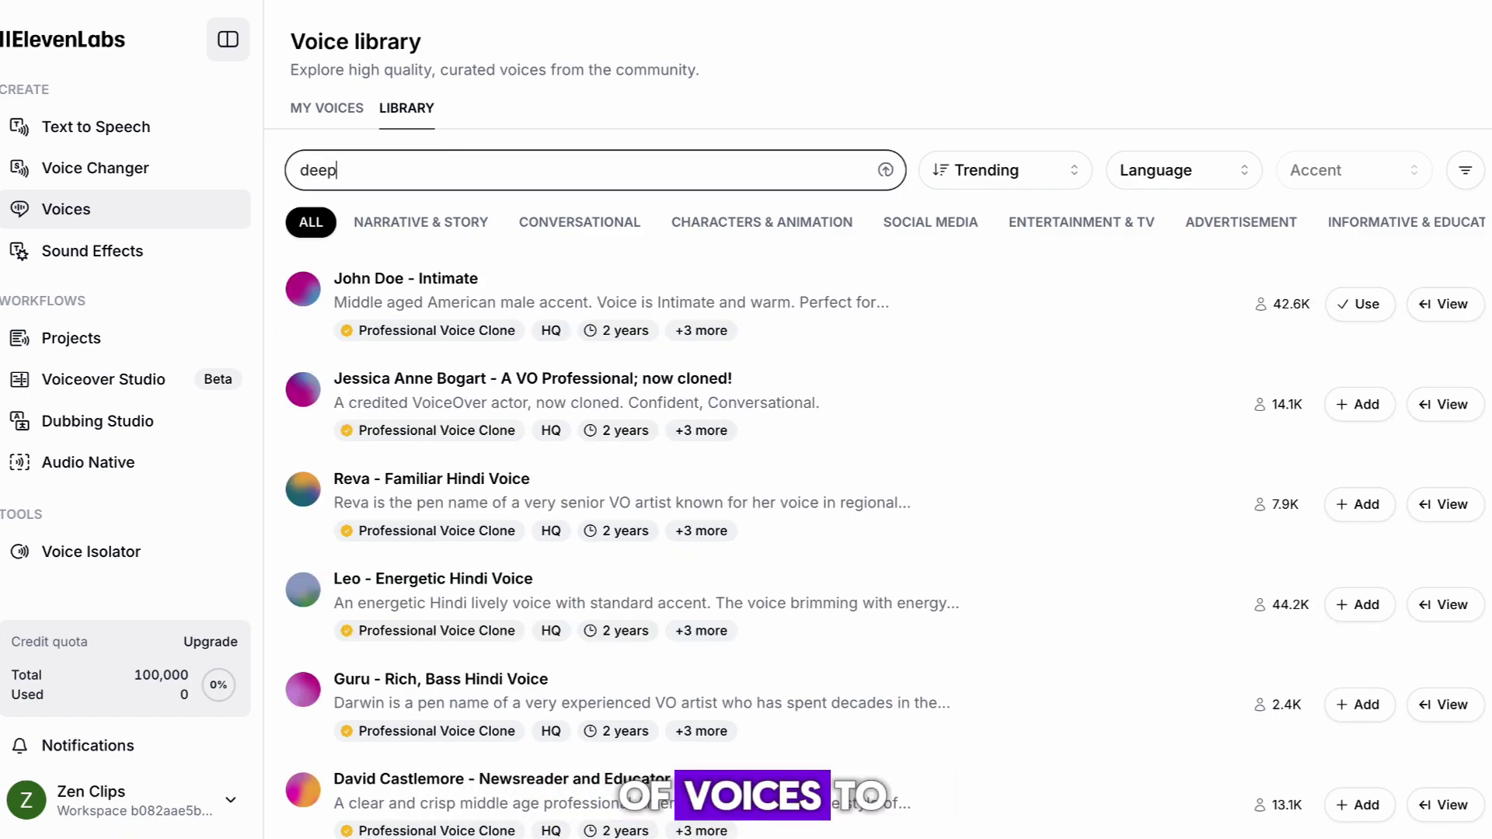
pyautogui.press('Return')
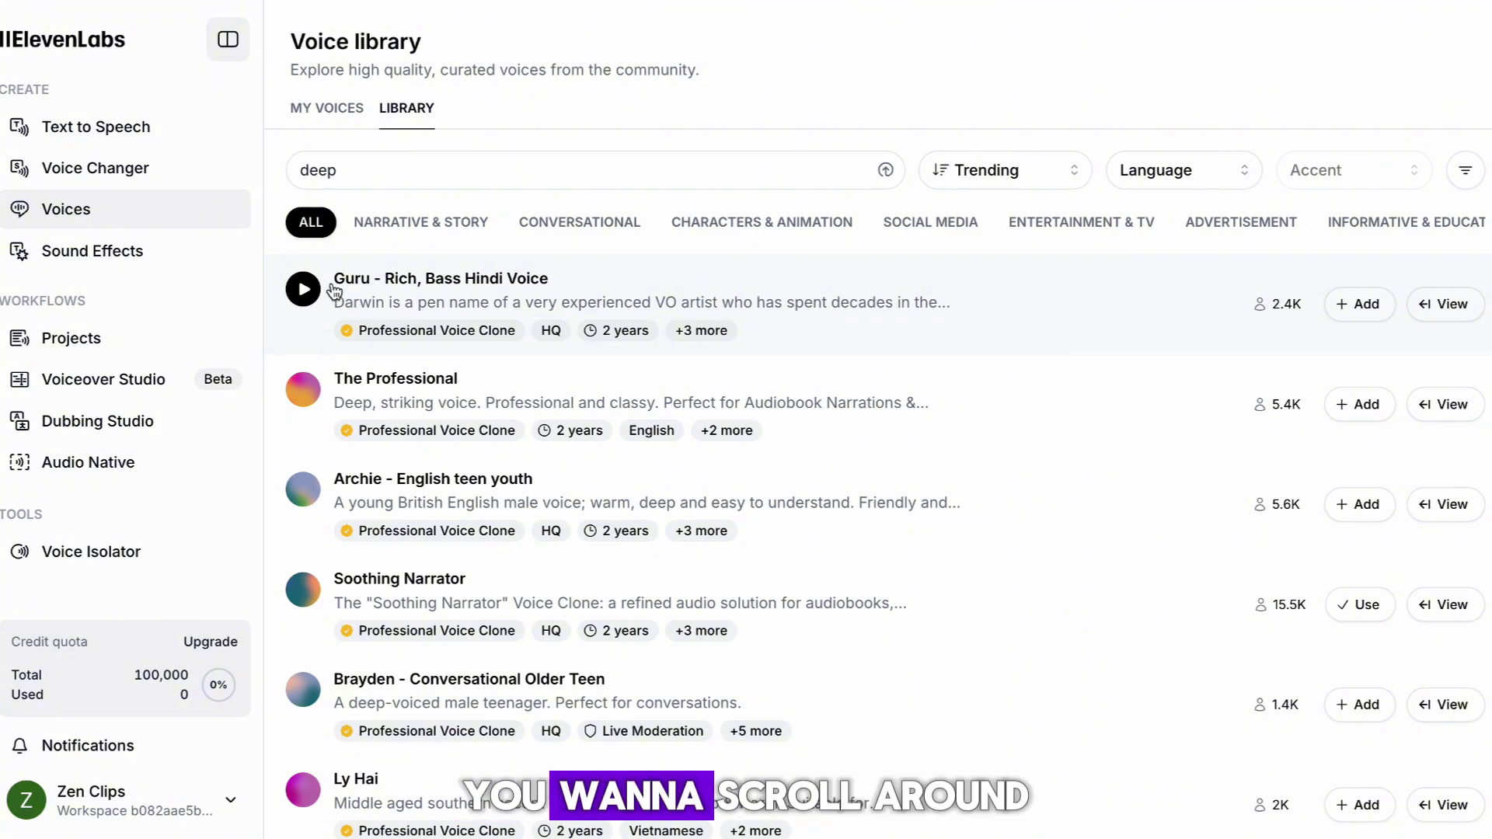
# - Play the voice previews of The Professional, Archie, Soothing Narrator, Brayden, Ly Hai and Julian
pyautogui.click(303, 390)
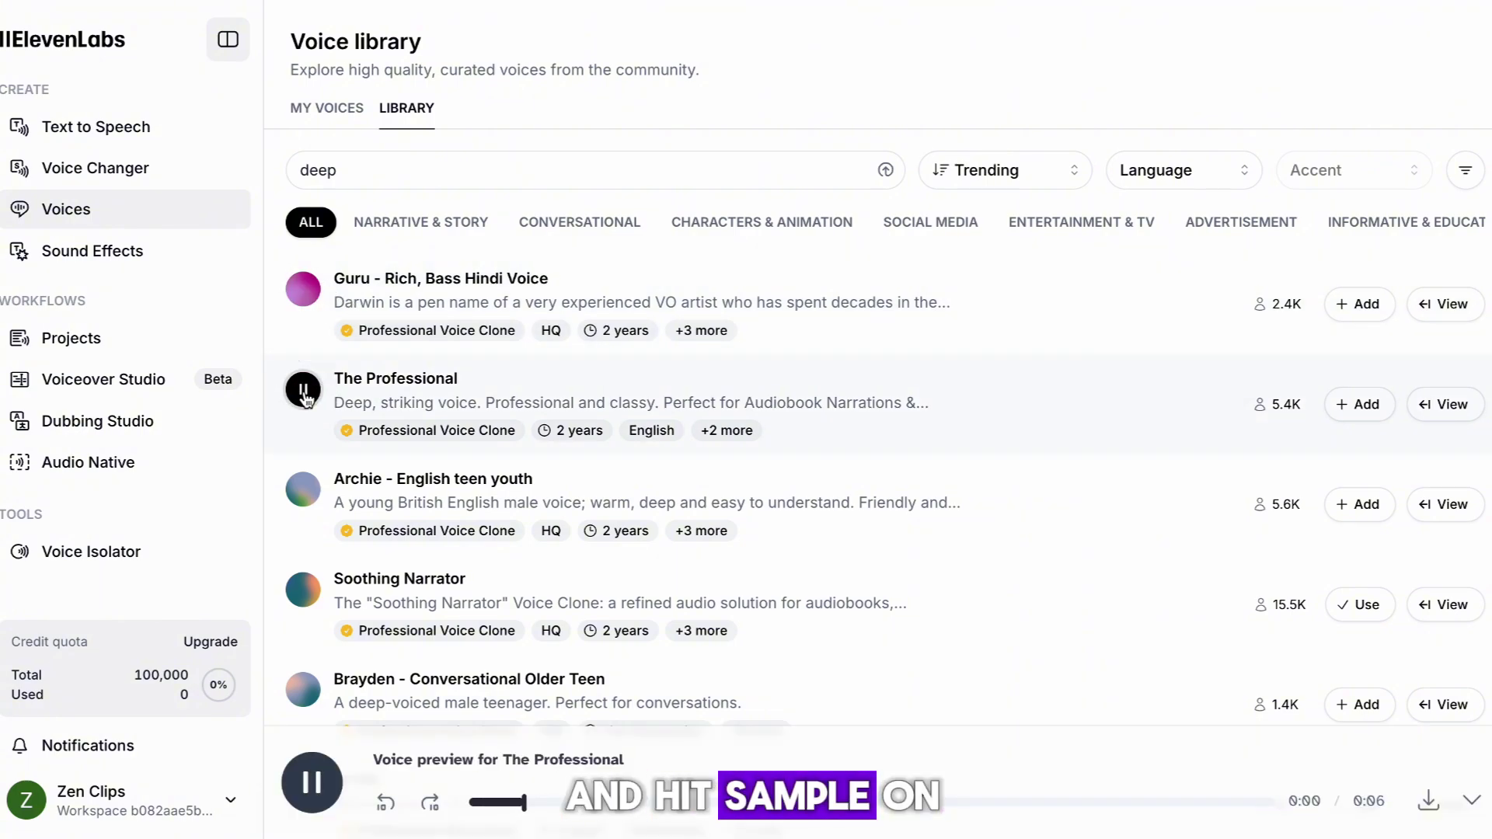
pyautogui.click(317, 506)
pyautogui.click(303, 591)
pyautogui.scroll(-2, 307, 594)
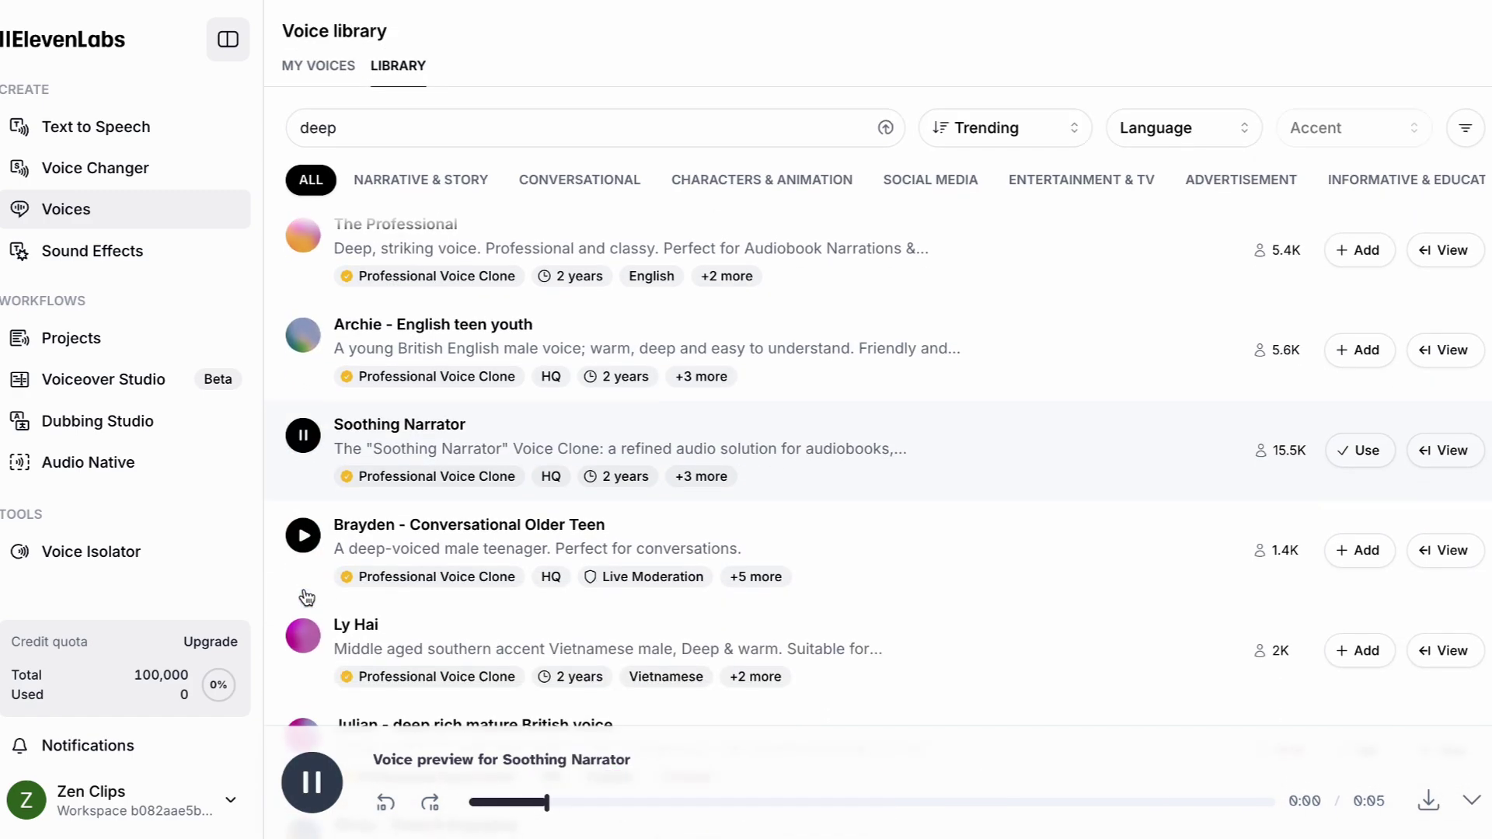
pyautogui.click(303, 518)
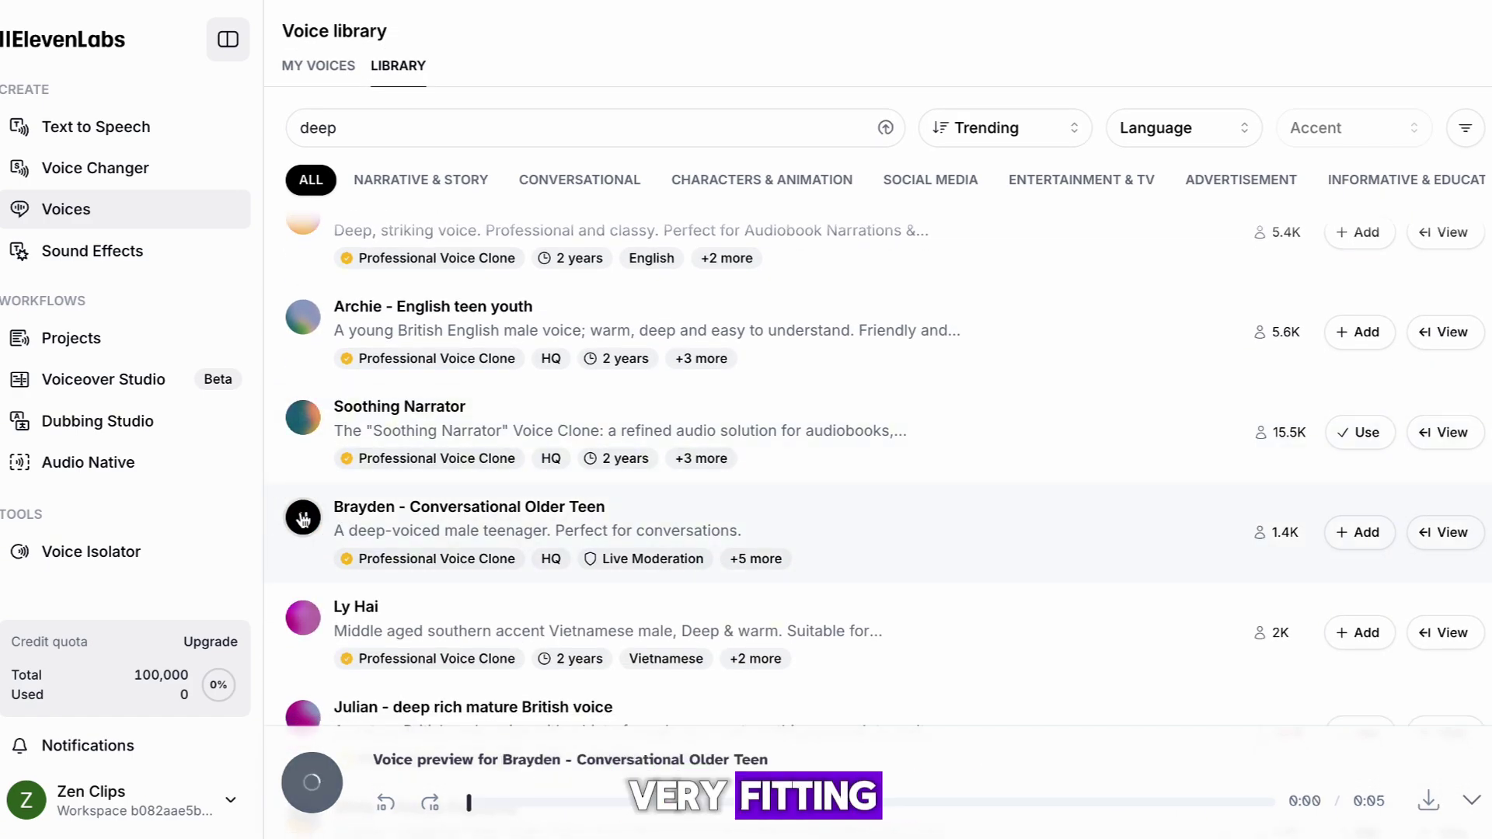
pyautogui.click(304, 618)
pyautogui.scroll(-1, 510, 558)
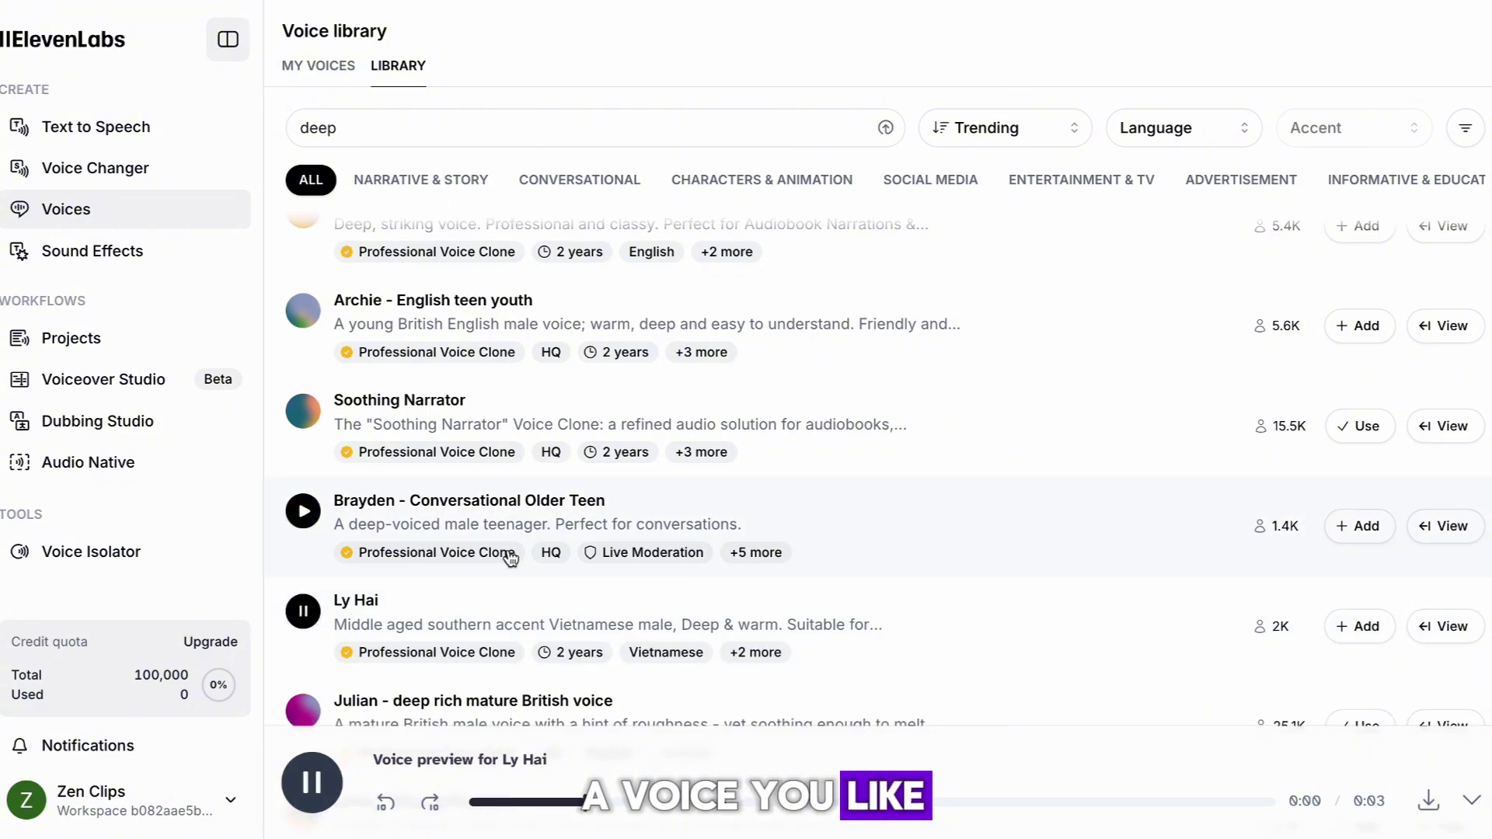
pyautogui.scroll(-5, 510, 558)
pyautogui.click(300, 333)
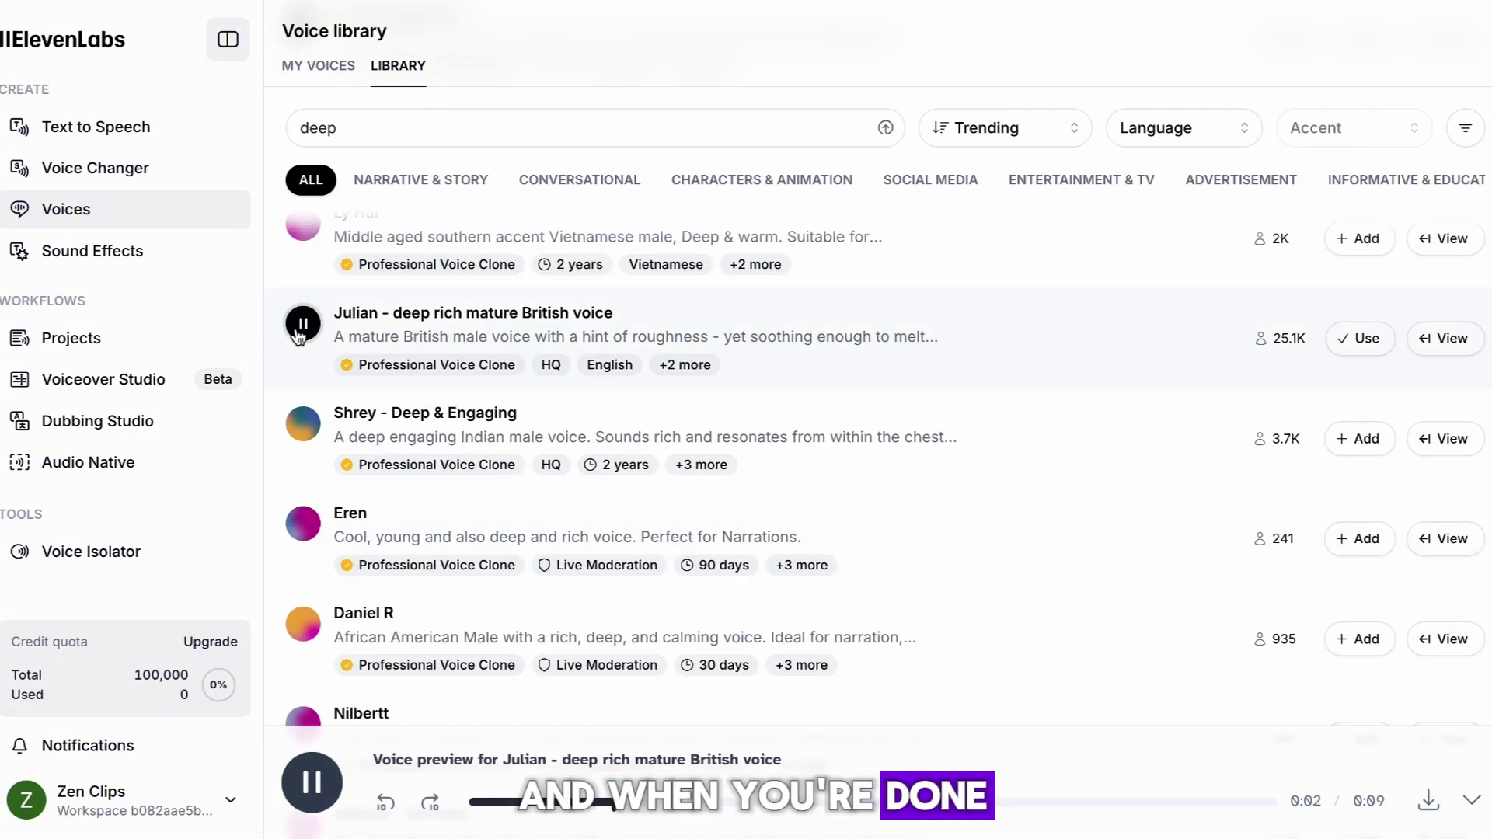
# - Use the Julian voice for text to speech, and switch the selected voice to John Doe - Deep
pyautogui.click(1353, 338)
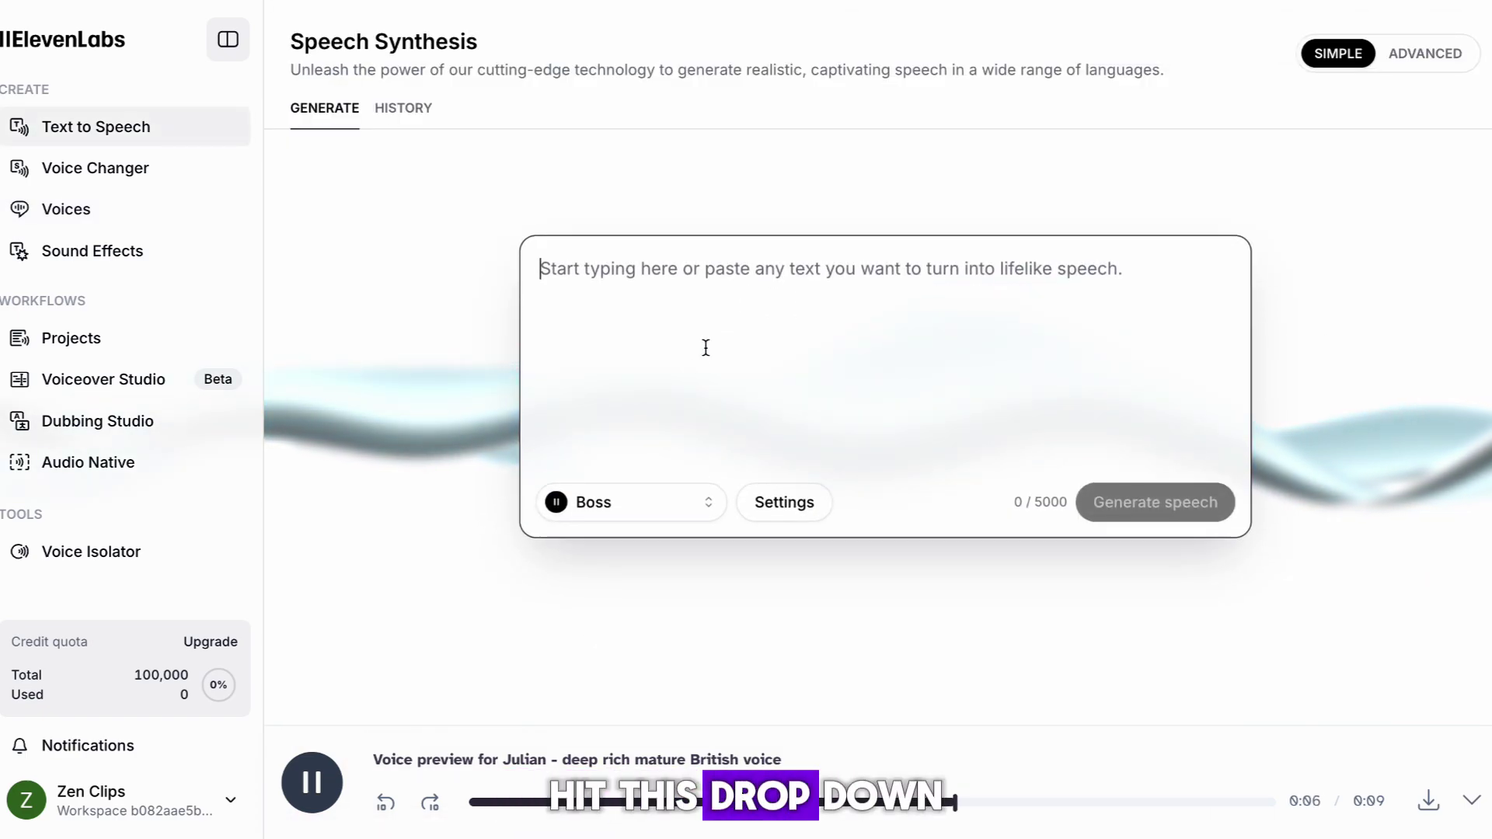
pyautogui.click(647, 513)
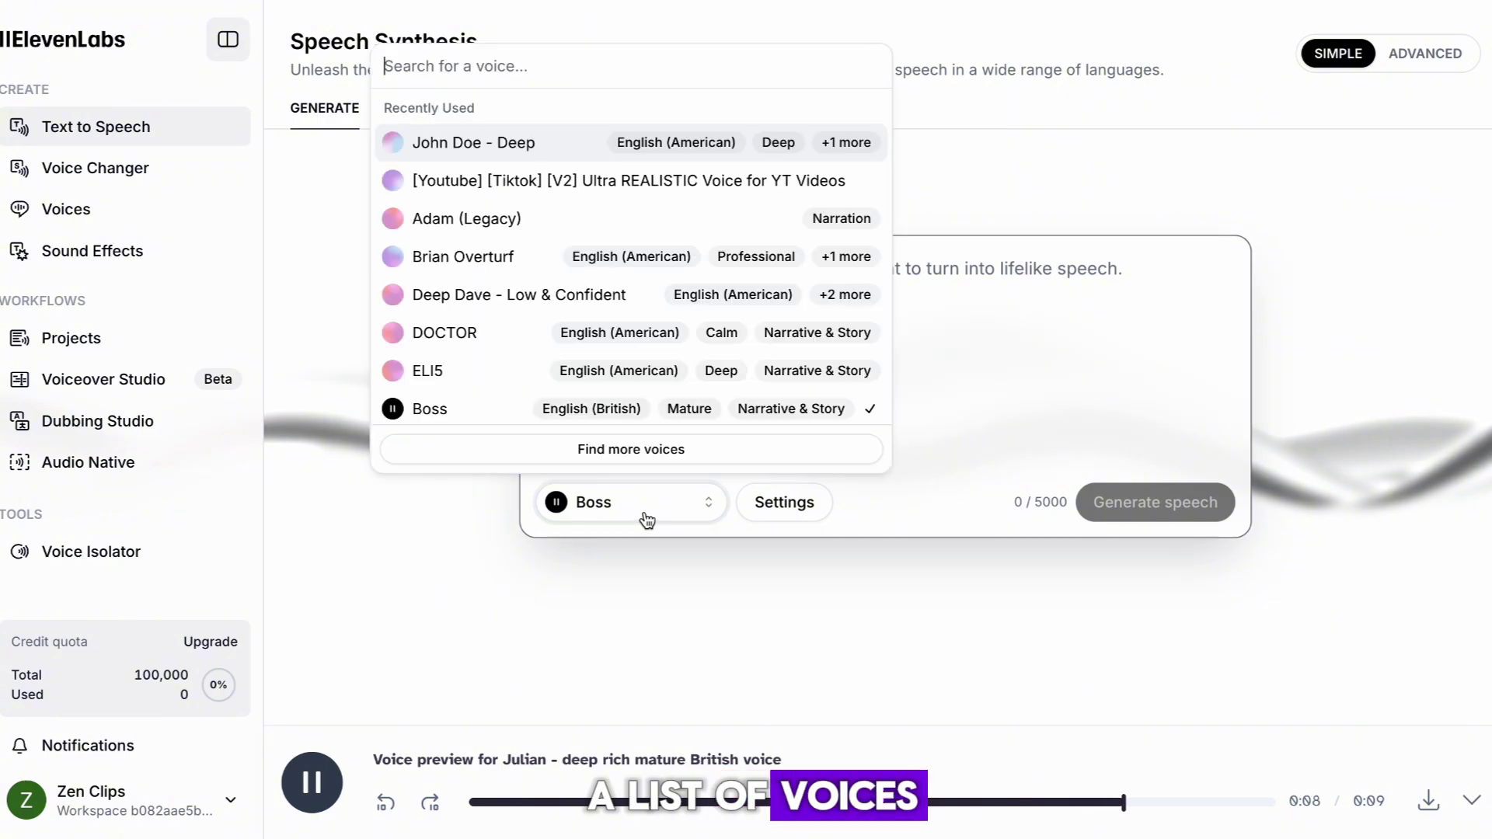
pyautogui.scroll(-1, 622, 337)
pyautogui.scroll(-10, 618, 329)
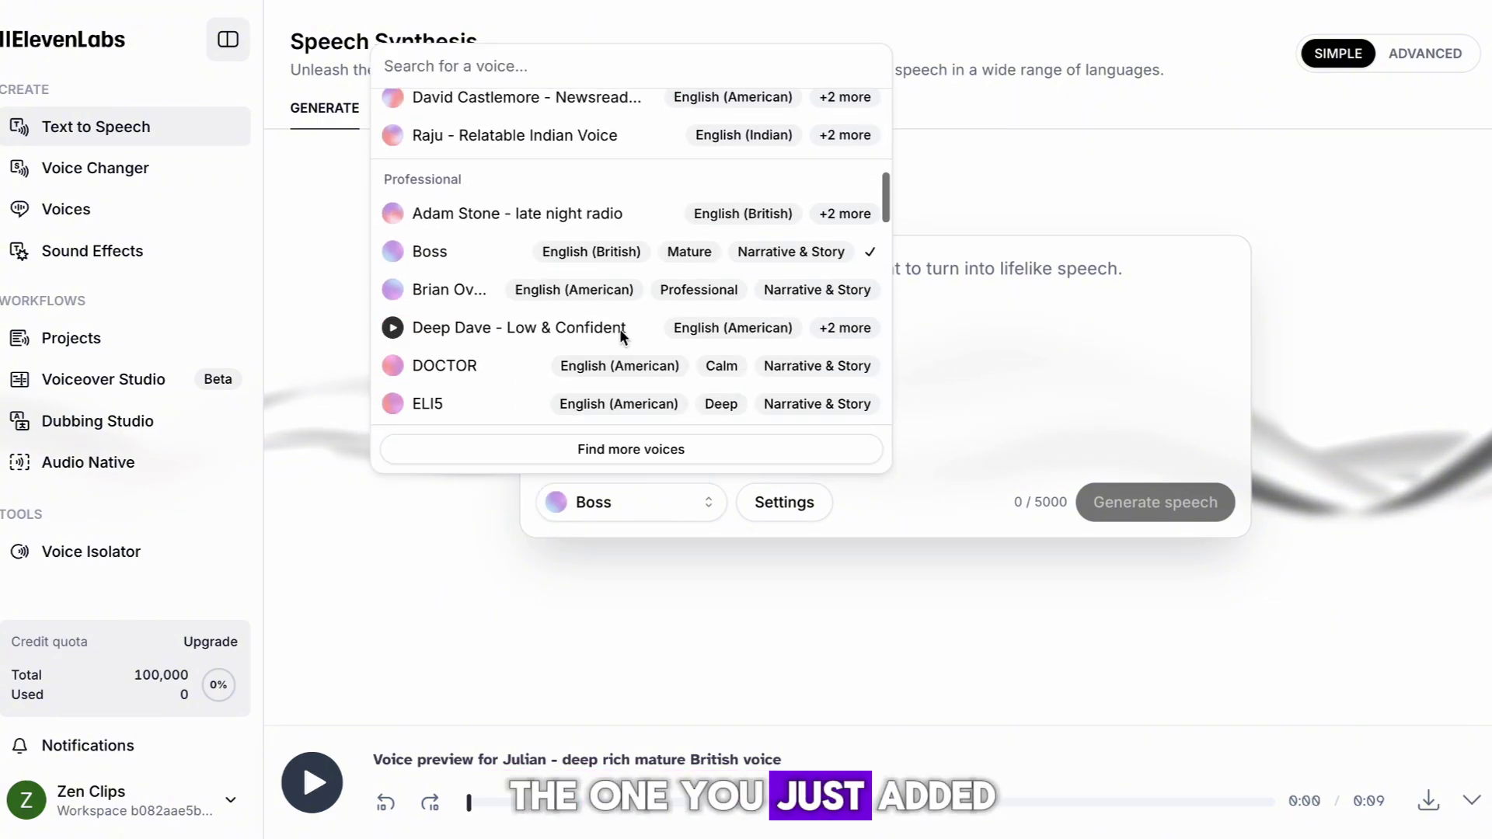
pyautogui.click(487, 287)
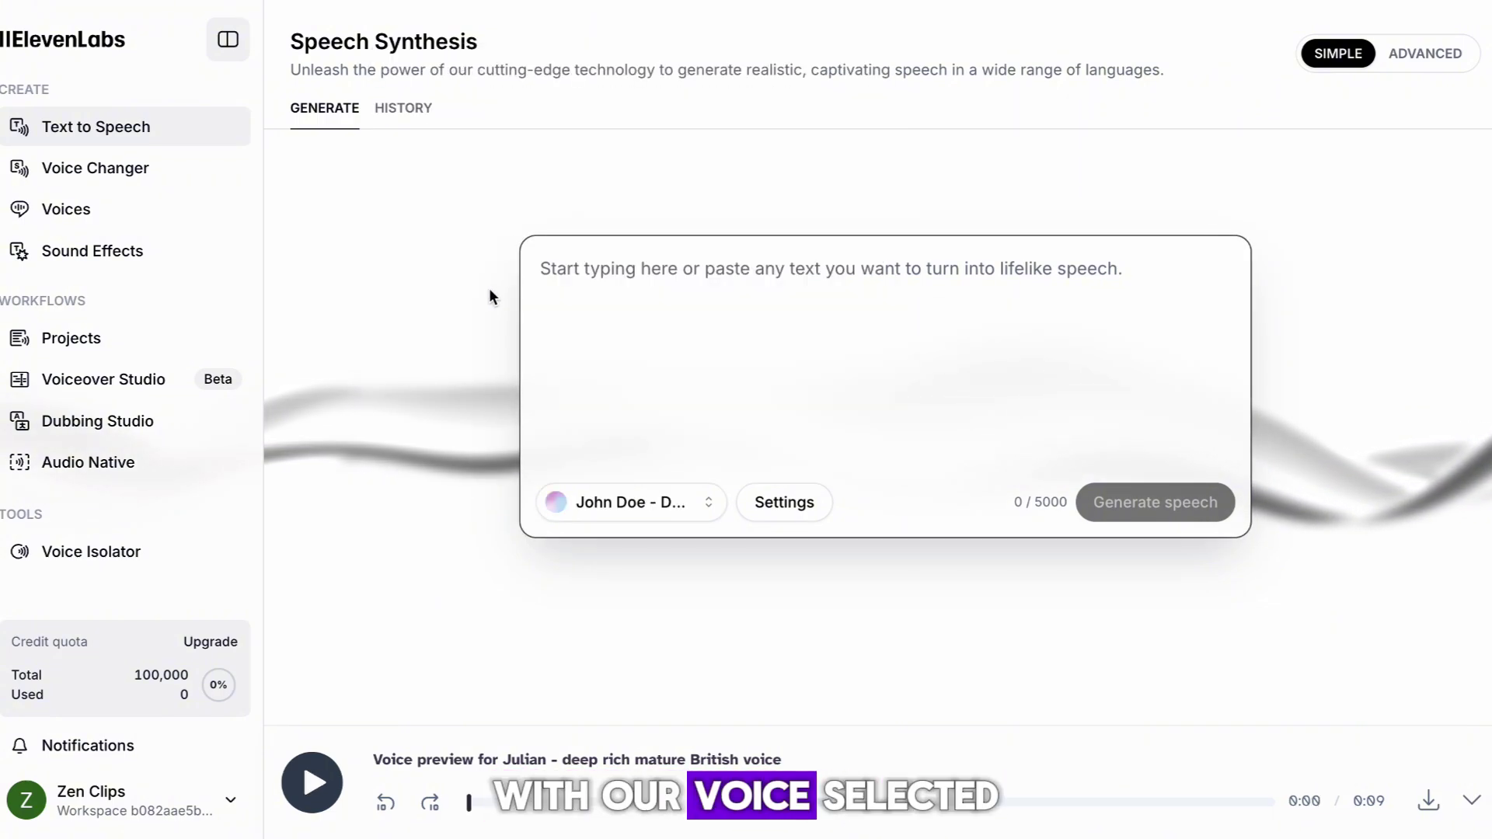
# - Paste the copied narrator script as the speech text, check it through, and generate the voiceover
pyautogui.hotkey('ctrl', 'v')
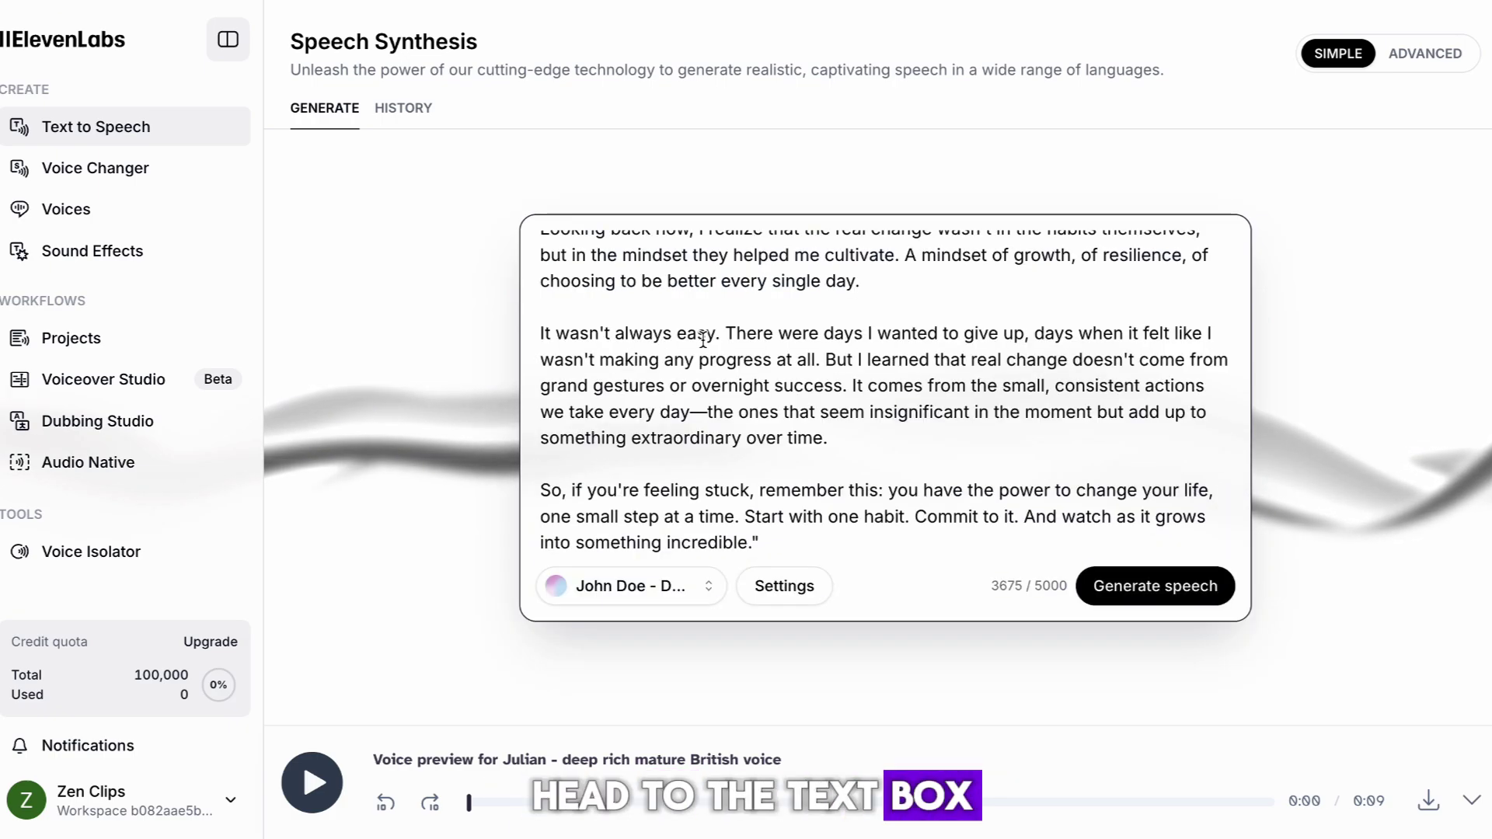
pyautogui.scroll(15, 703, 340)
pyautogui.scroll(-15, 702, 340)
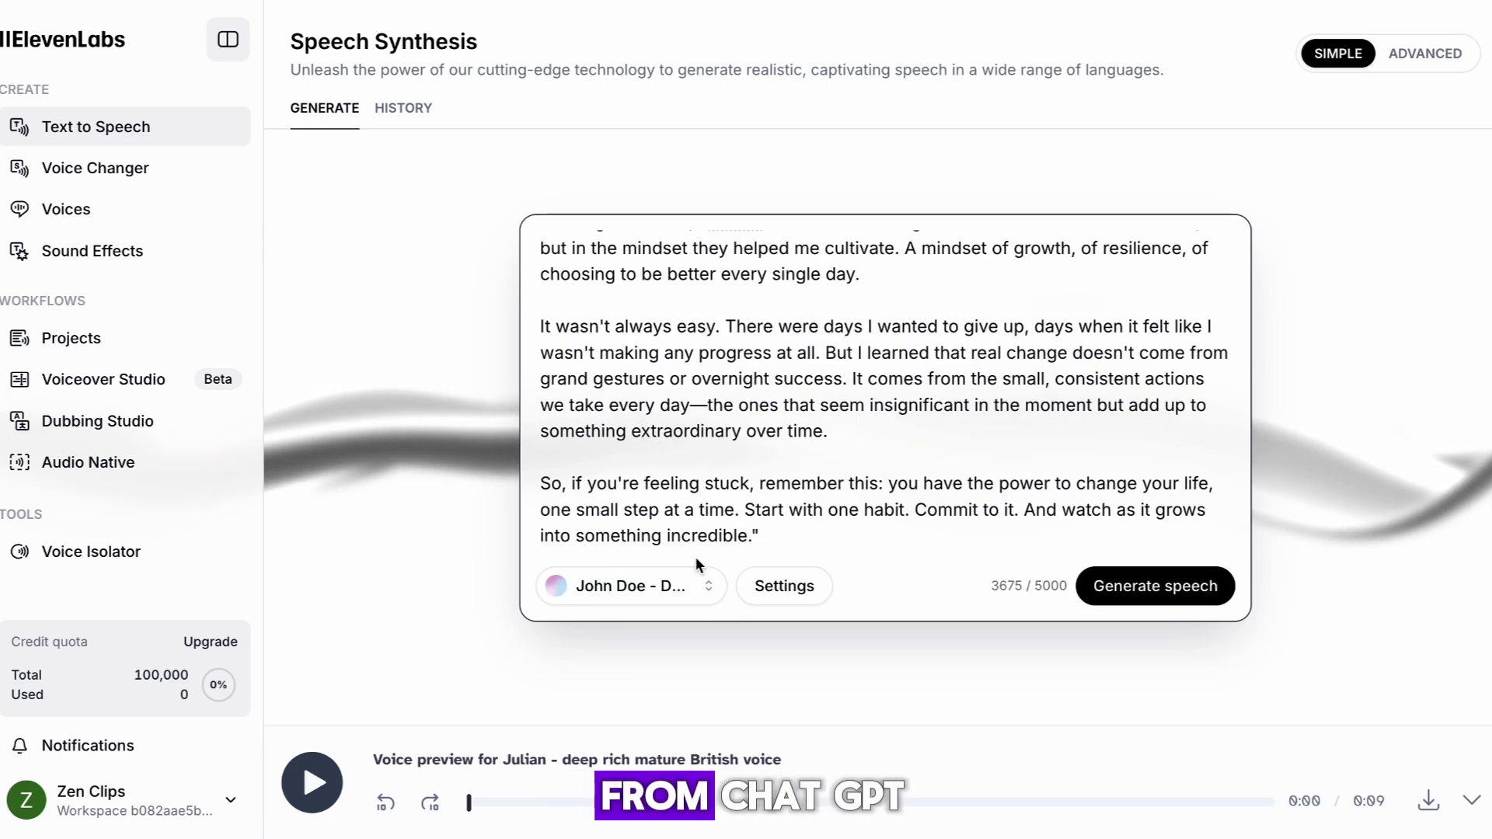
pyautogui.click(1160, 590)
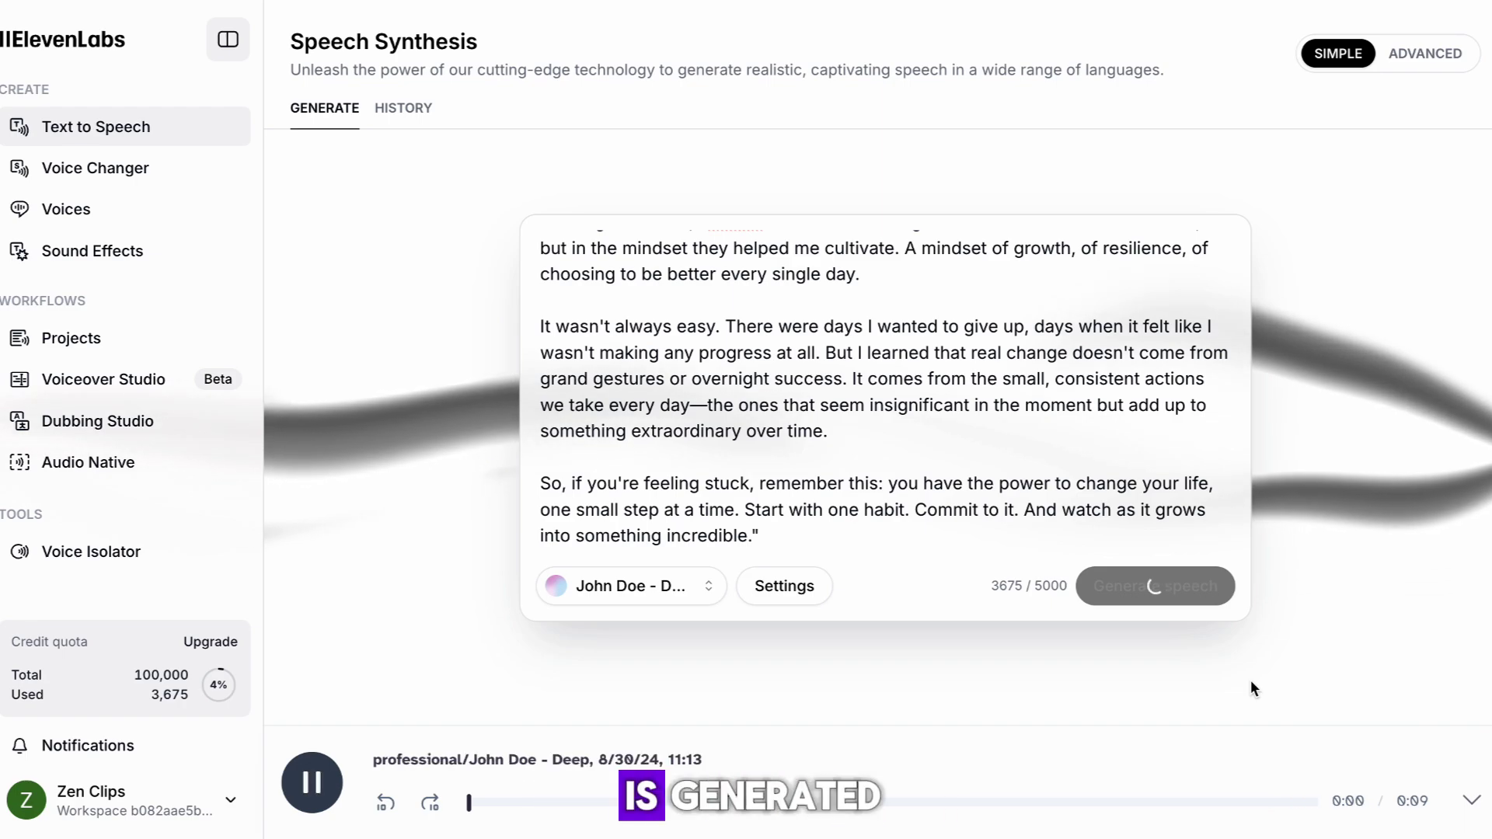
pyautogui.scroll(15, 960, 426)
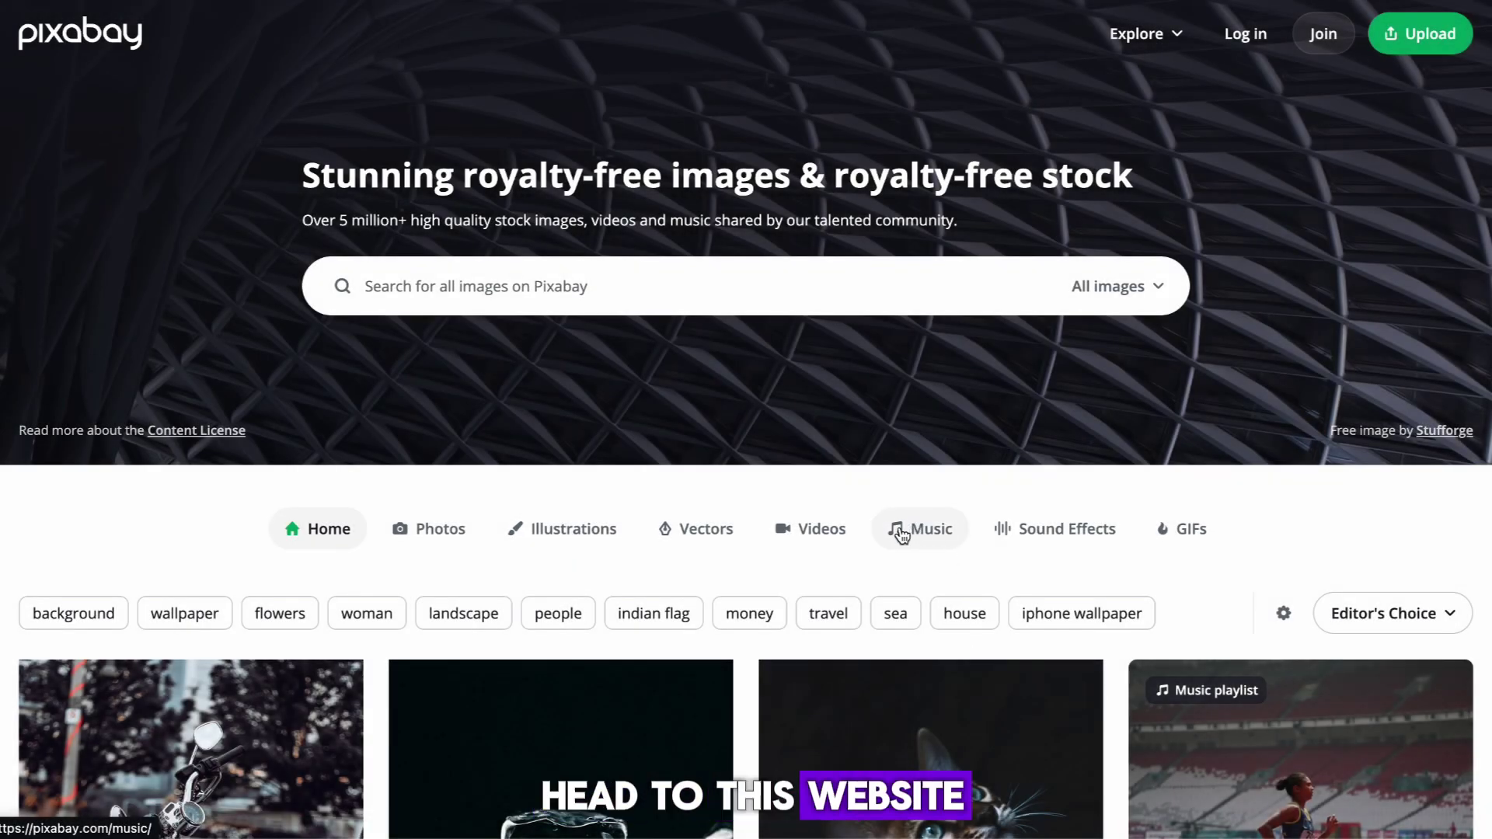
# - Switch to Pixabay and search its royalty-free music for "motivation"
pyautogui.click(921, 532)
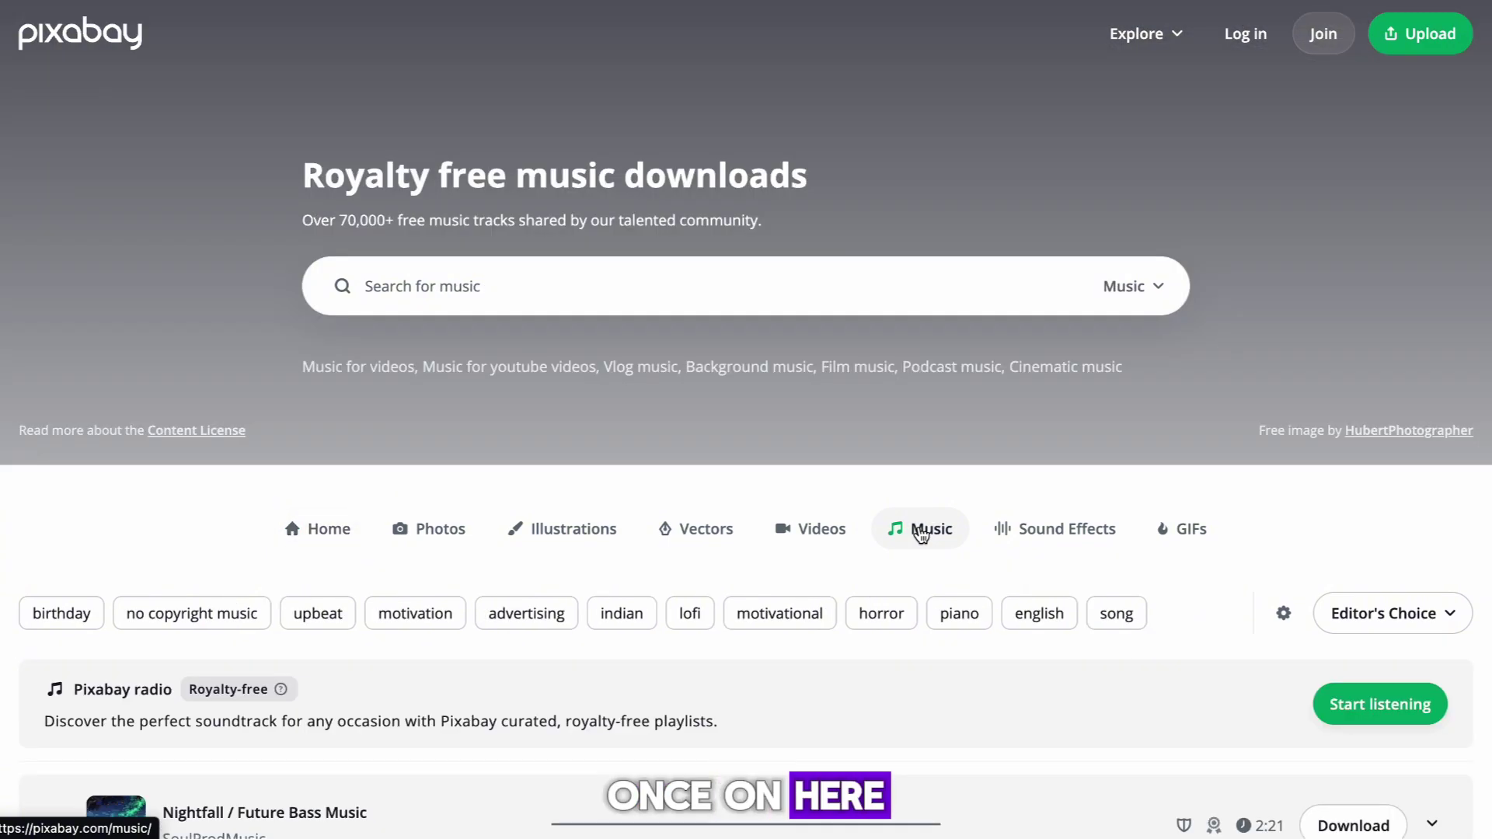
pyautogui.click(906, 285)
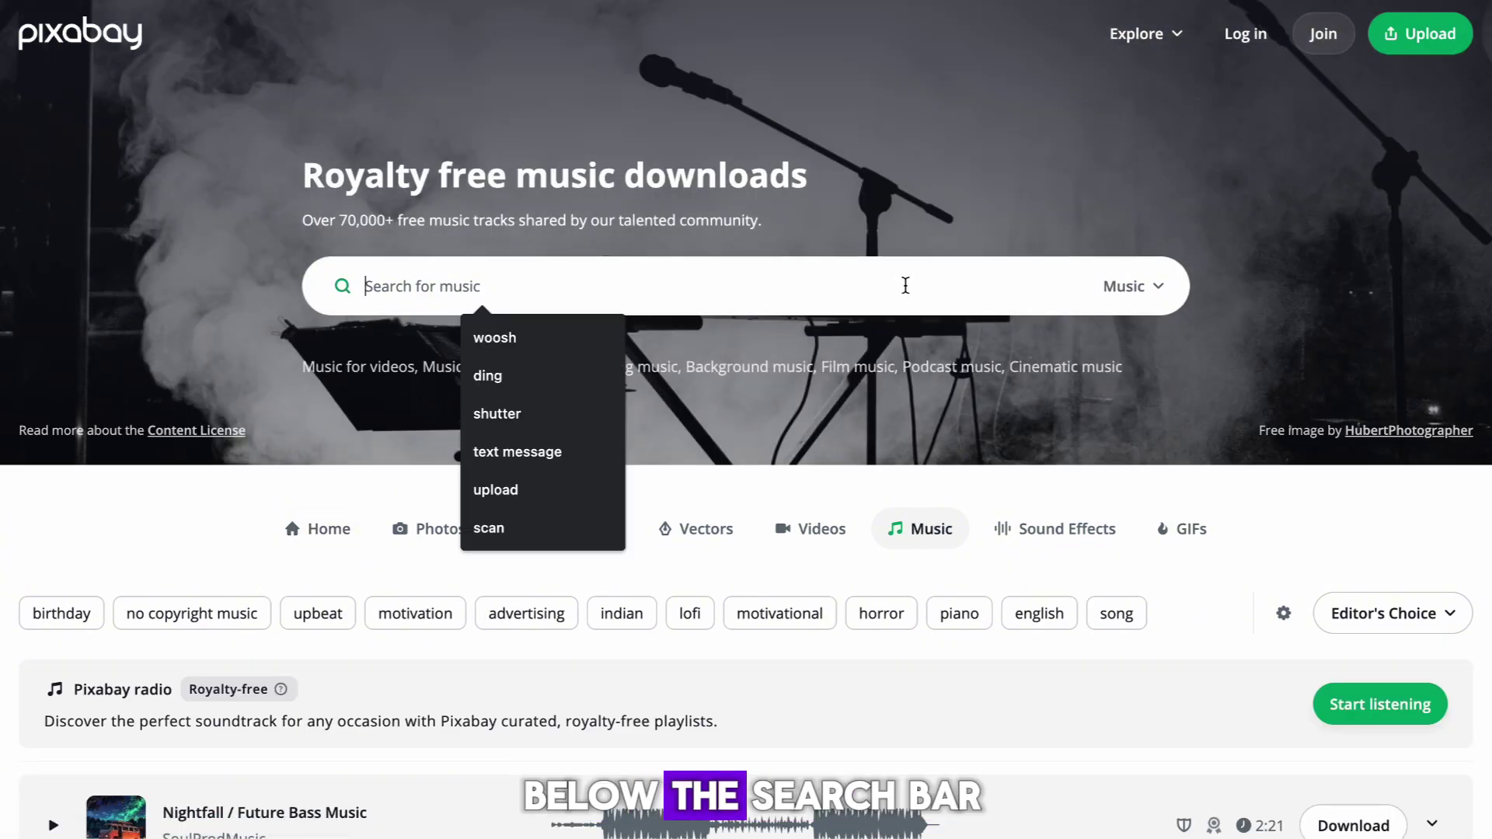
pyautogui.write('motivation')
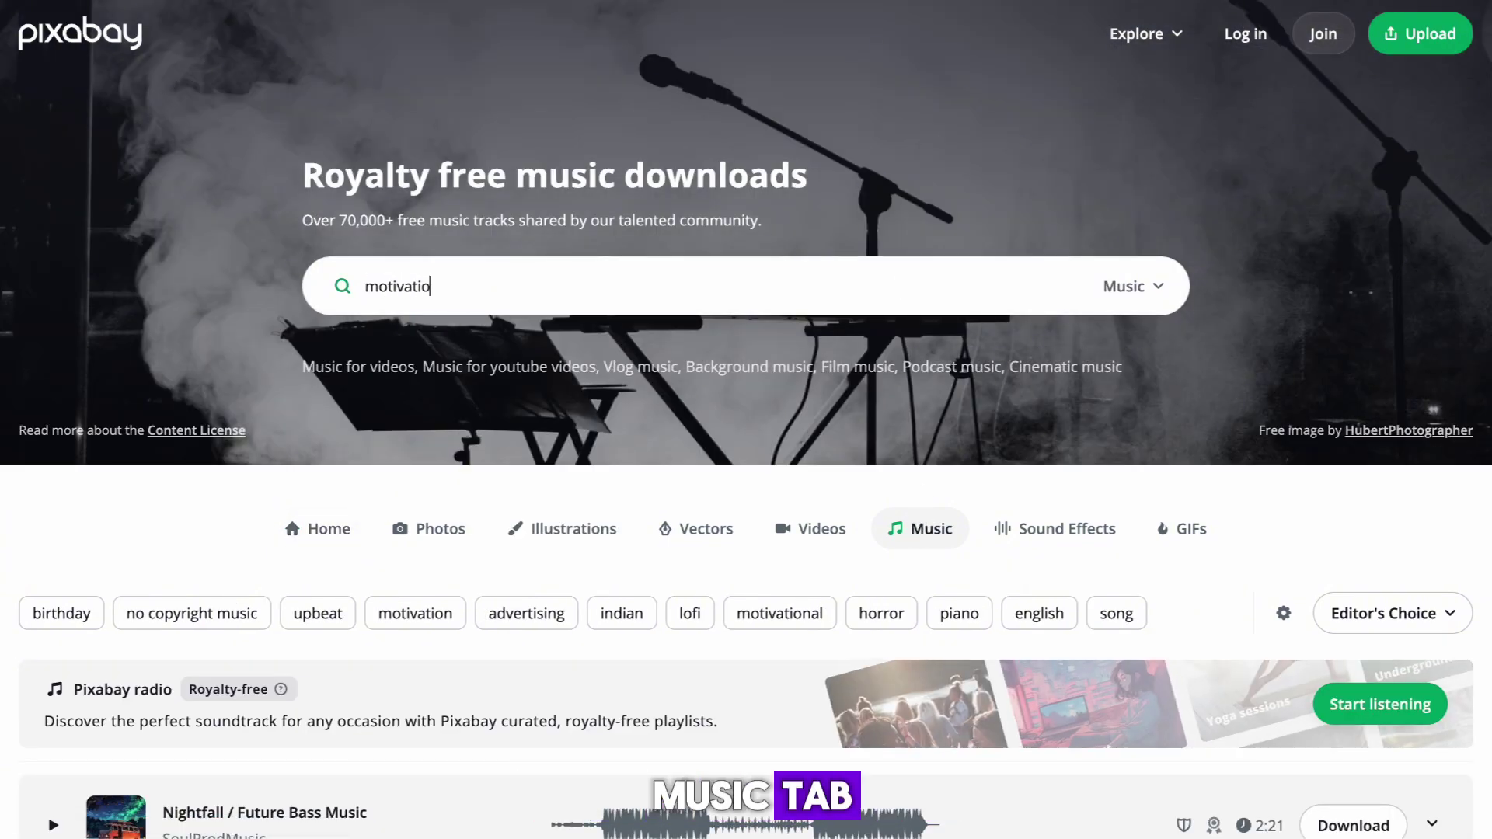
pyautogui.press('Return')
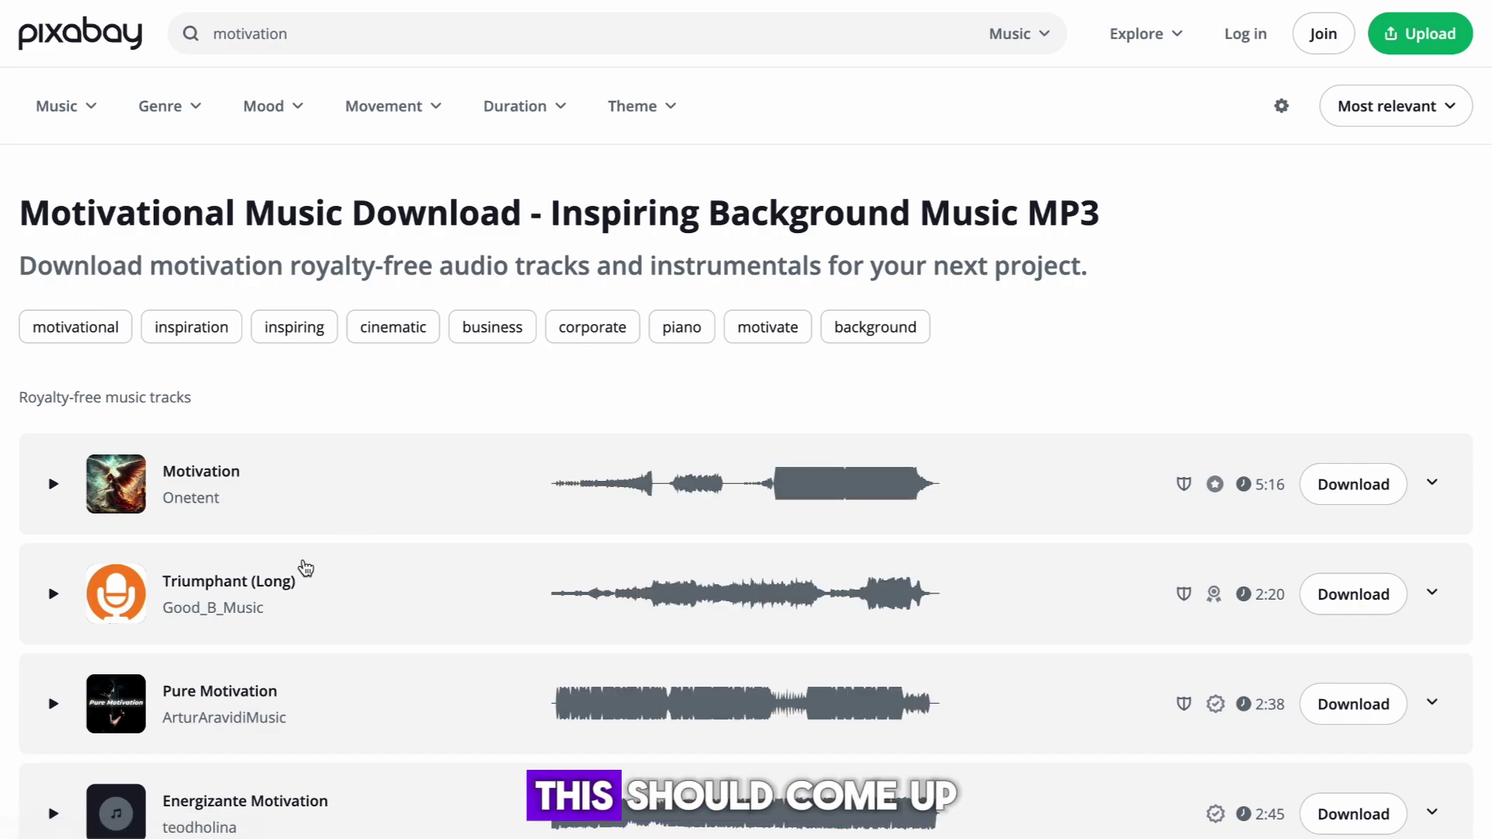
# - Preview the tracks Triumphant (Long) and Pure Motivation from the music results
pyautogui.click(54, 595)
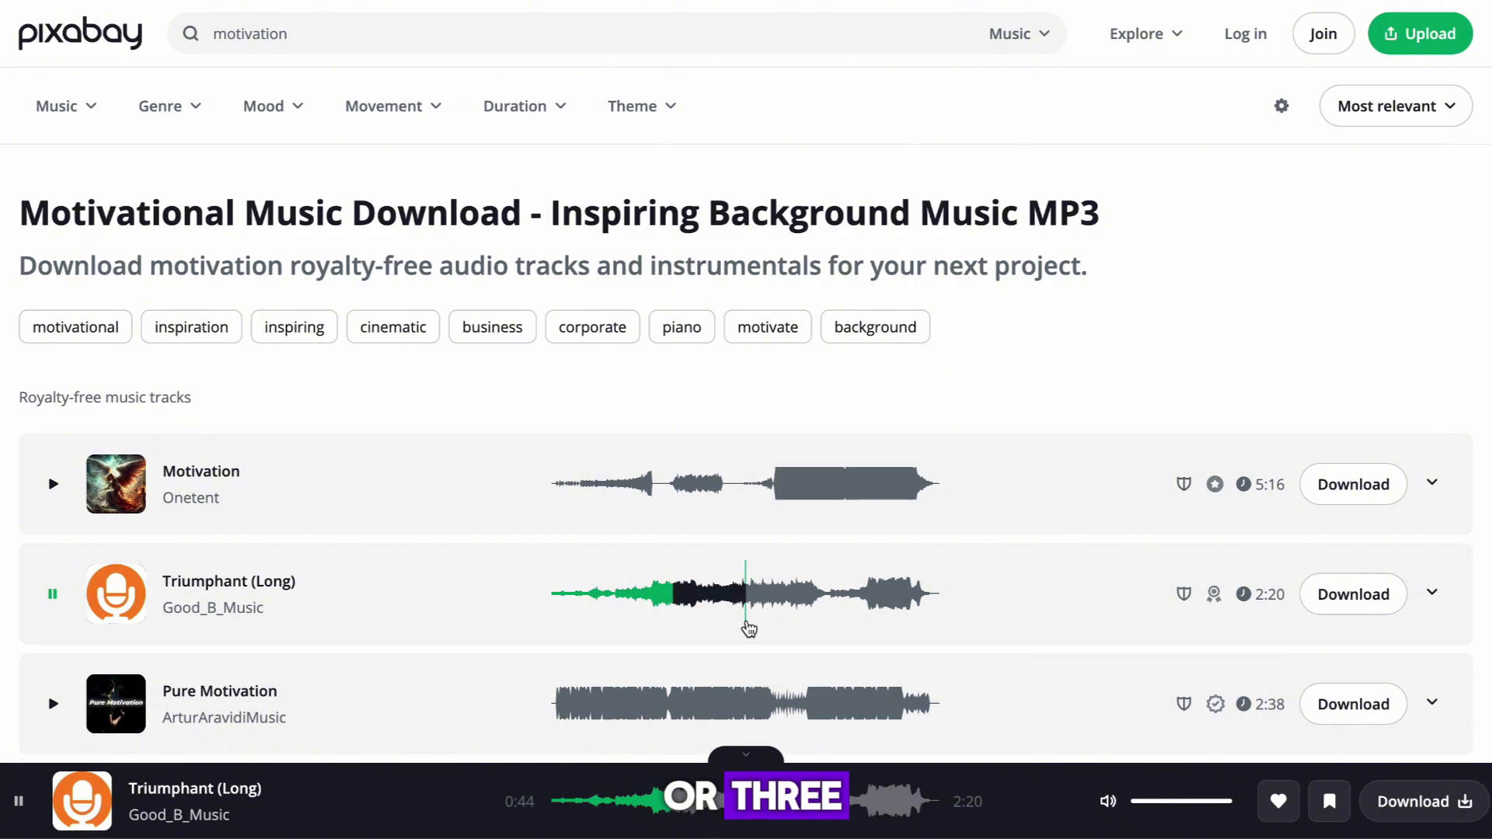
pyautogui.scroll(-3, 748, 630)
pyautogui.click(609, 537)
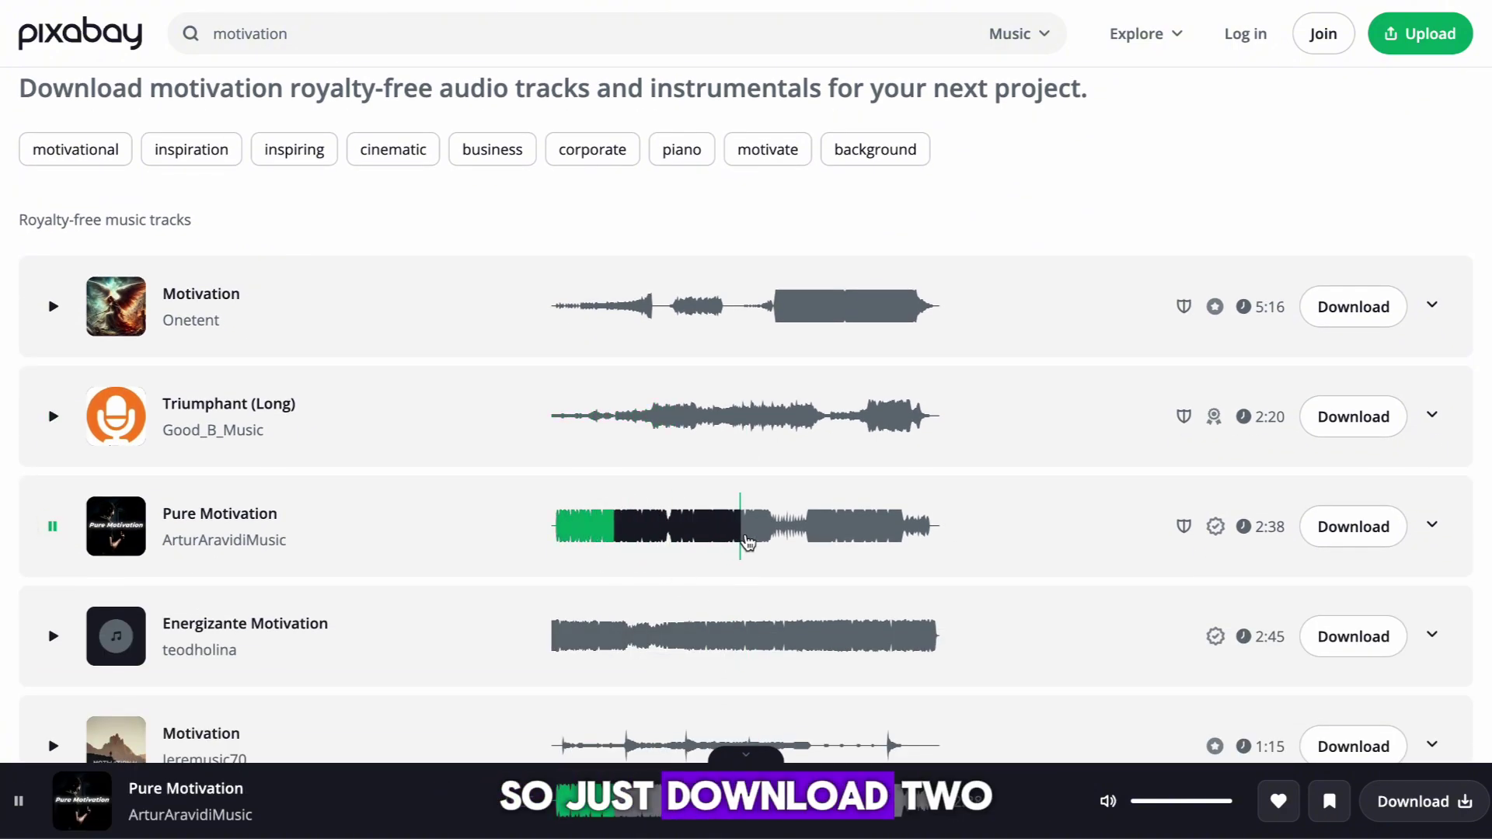
# - Preview the Energizante Motivation track, and switch to the CapCut website to look through its home page
pyautogui.click(702, 643)
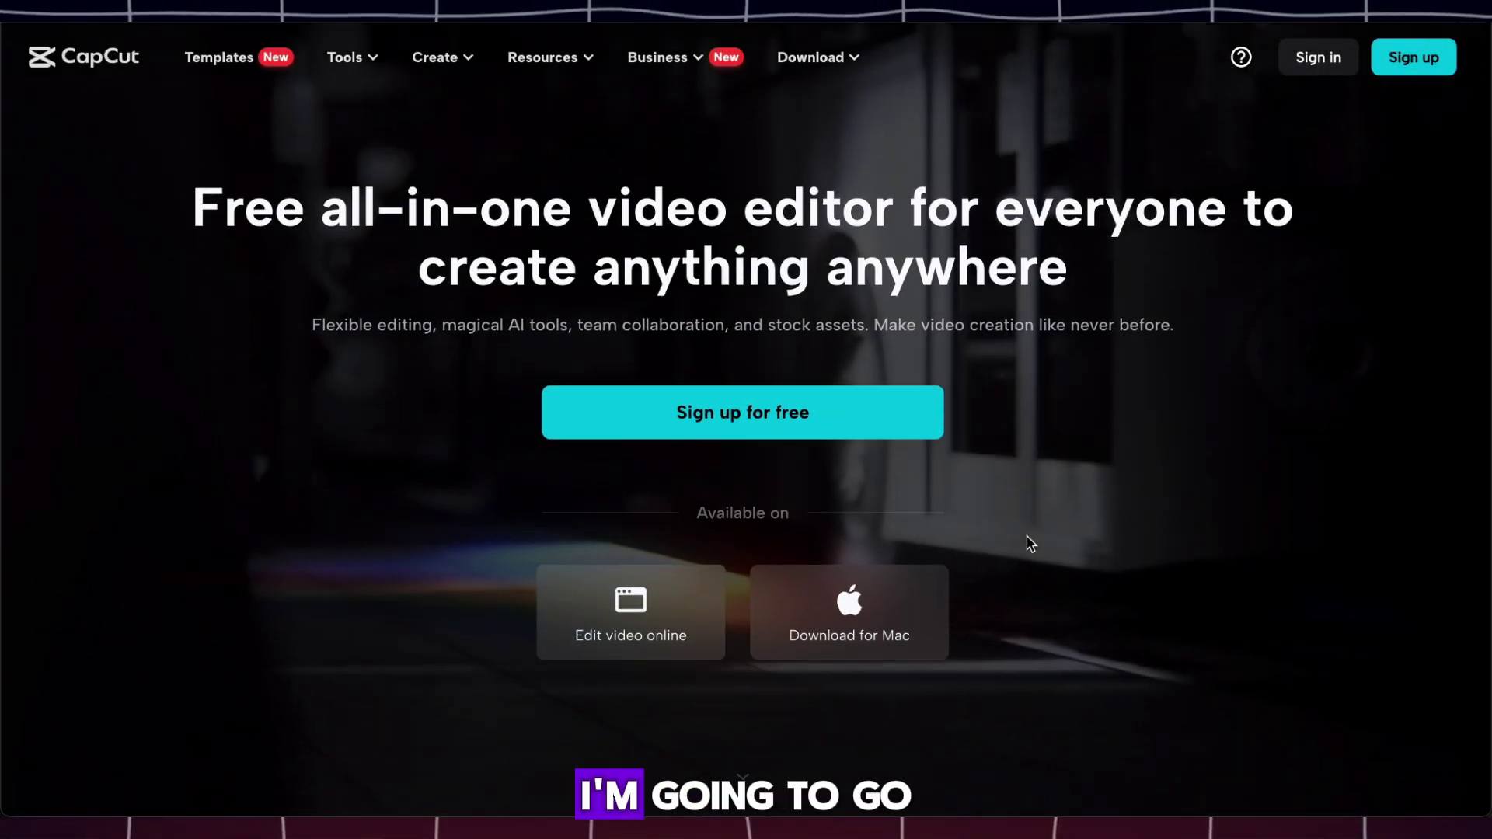
pyautogui.scroll(-10, 1029, 543)
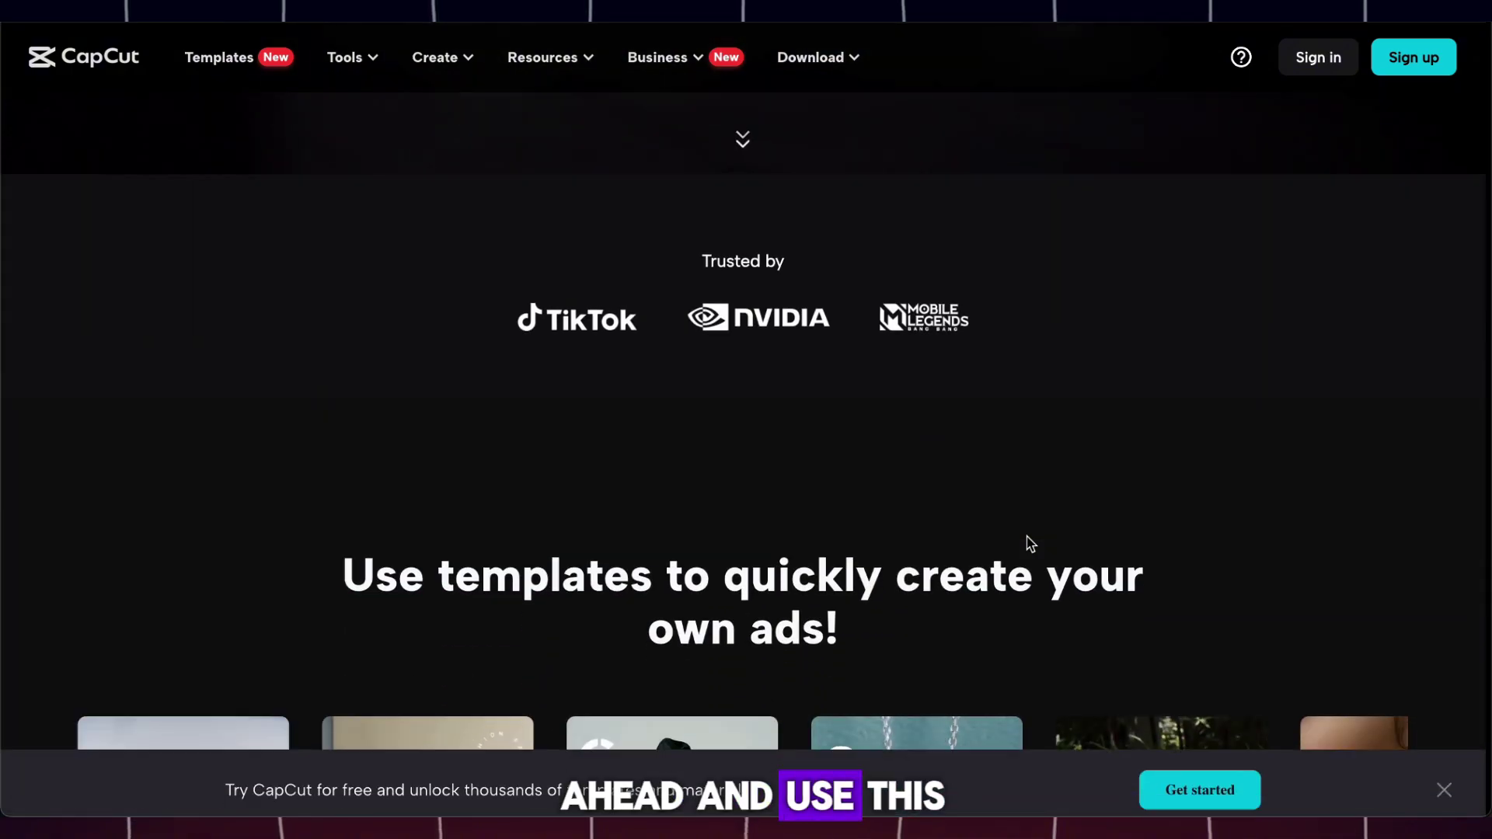
pyautogui.scroll(-8, 1027, 537)
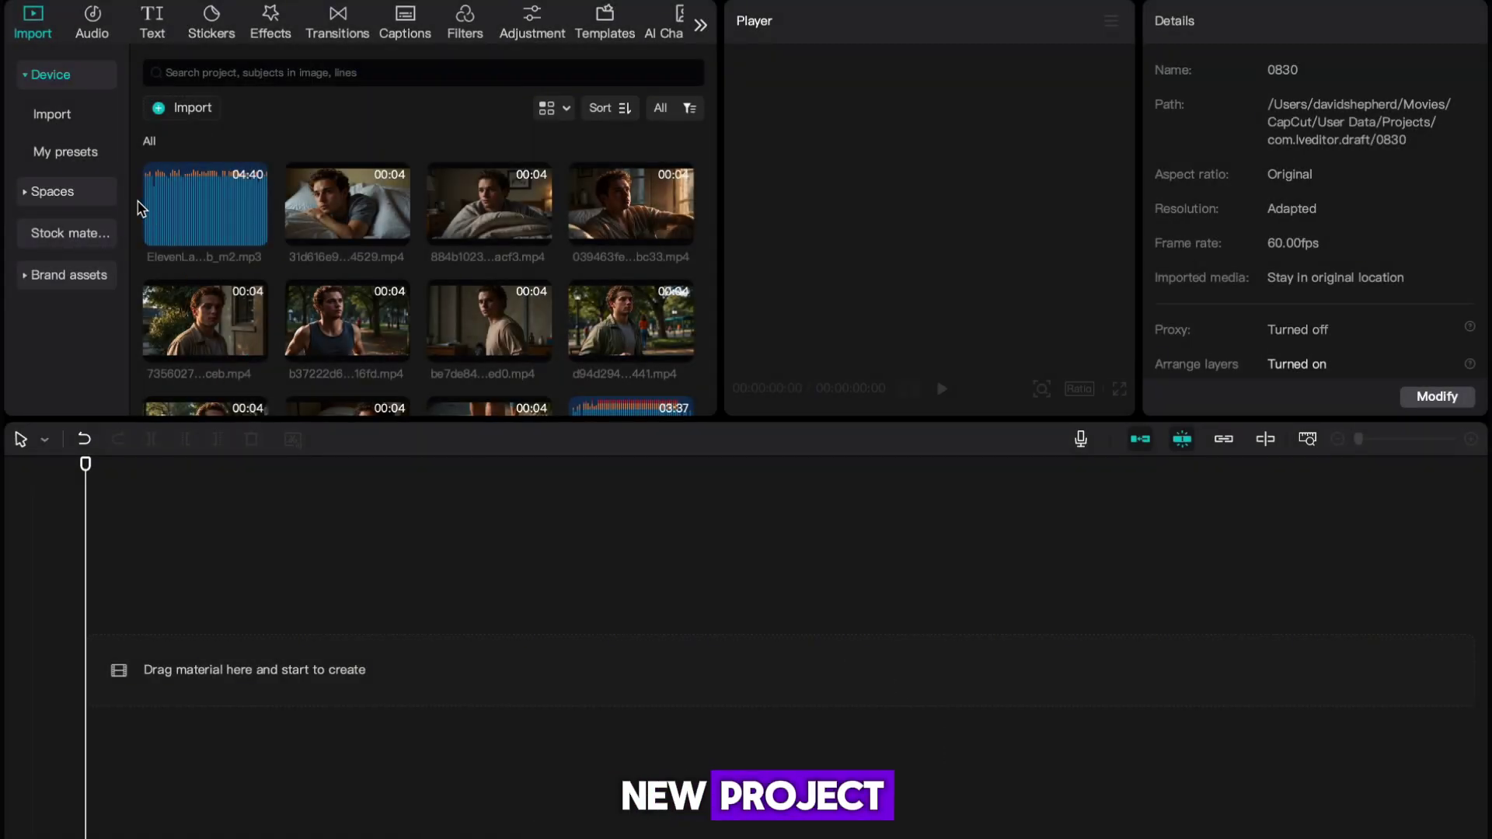
# - Place the ElevenLabs voiceover from the imported media at the start of the timeline's audio track
pyautogui.moveTo(142, 208); pyautogui.dragTo(702, 519)
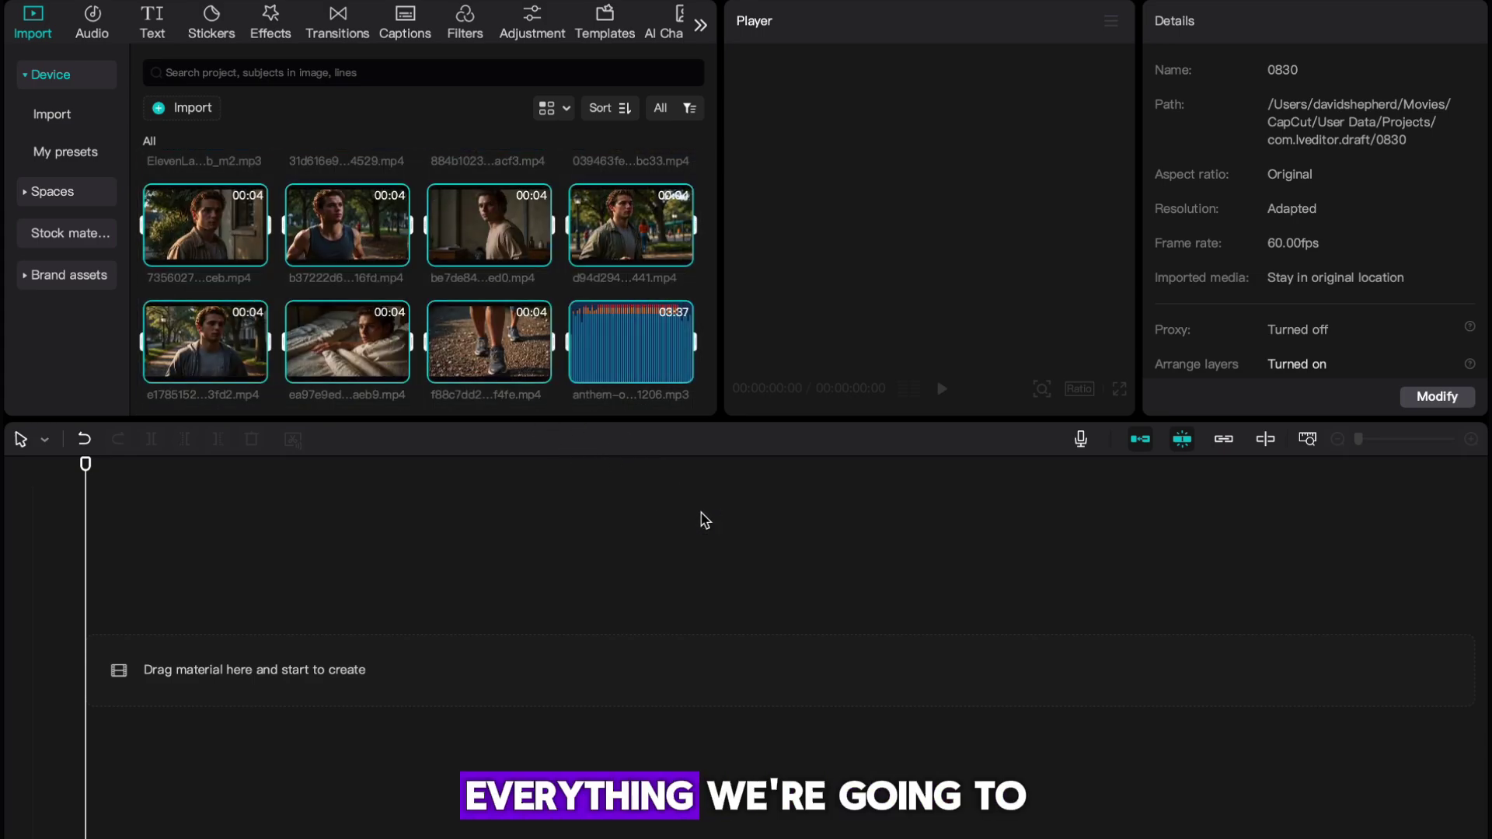
pyautogui.scroll(3, 493, 349)
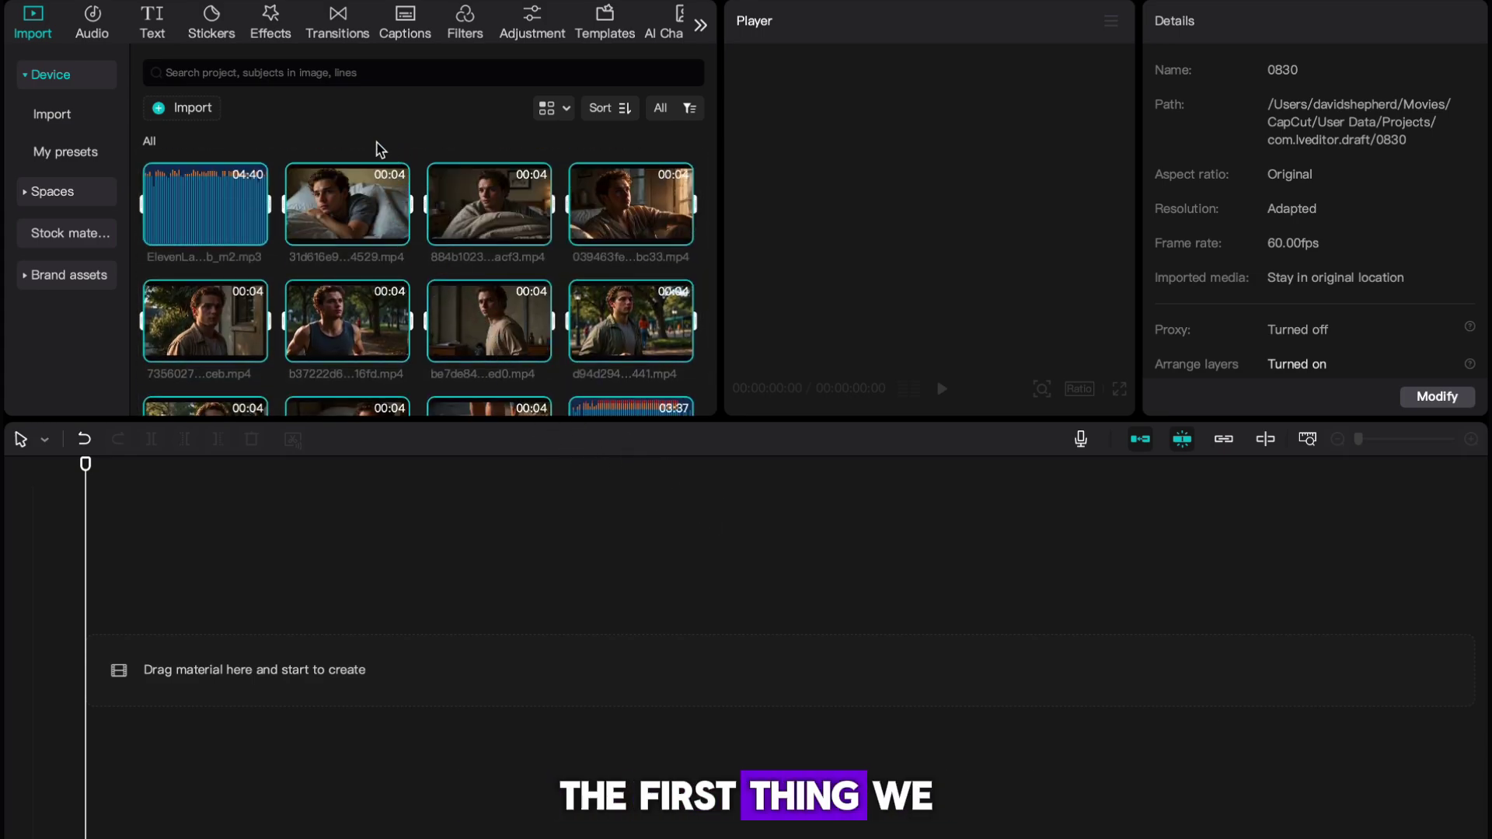
pyautogui.click(206, 204)
pyautogui.moveTo(206, 203); pyautogui.dragTo(194, 739)
# - Cut the dead air out of the voiceover at about 9 seconds and move the following audio up to close the gap
pyautogui.click(1471, 439)
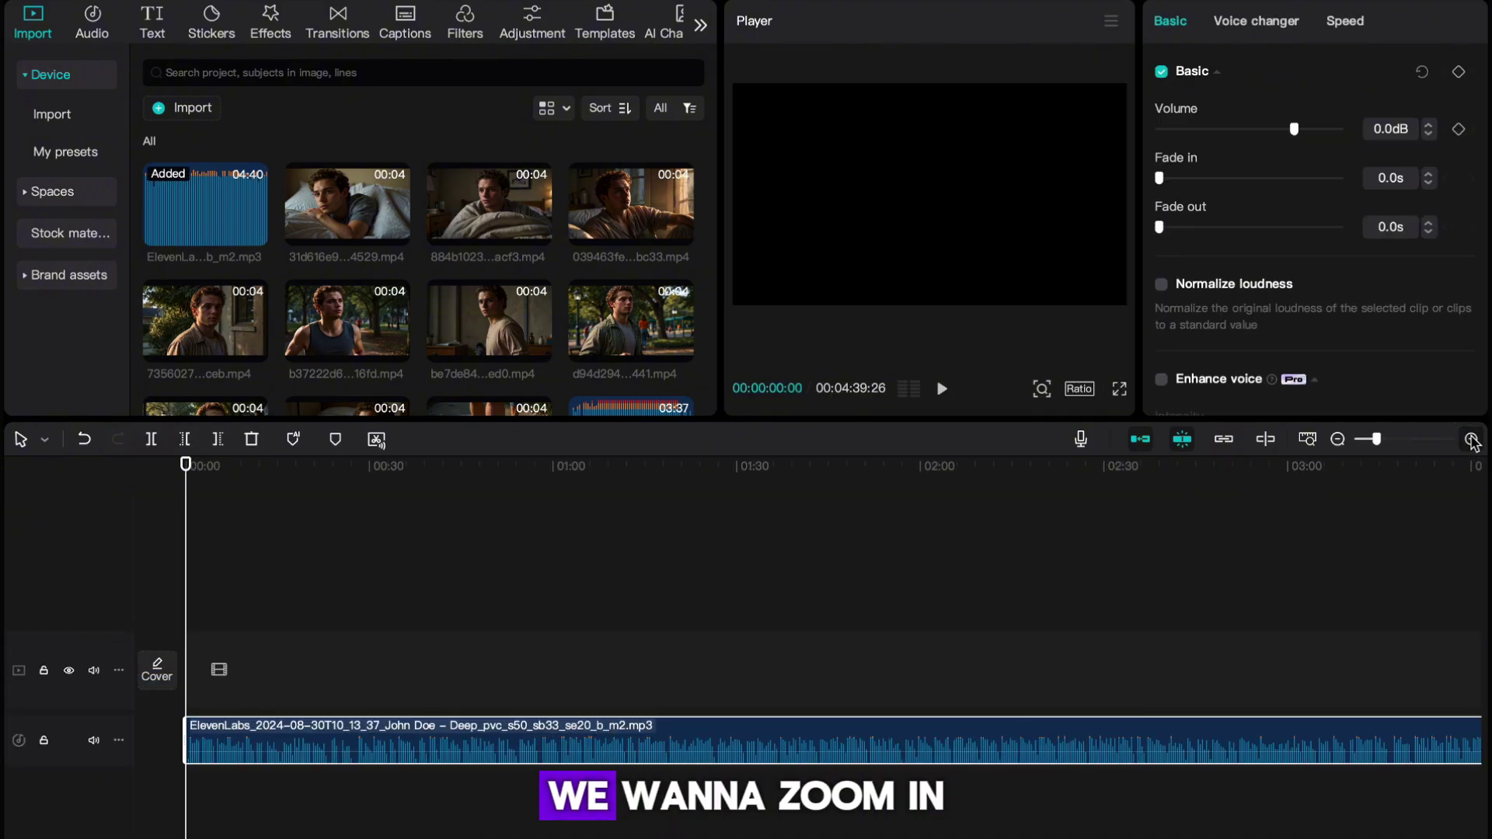
pyautogui.click(1472, 439)
pyautogui.click(1472, 439)
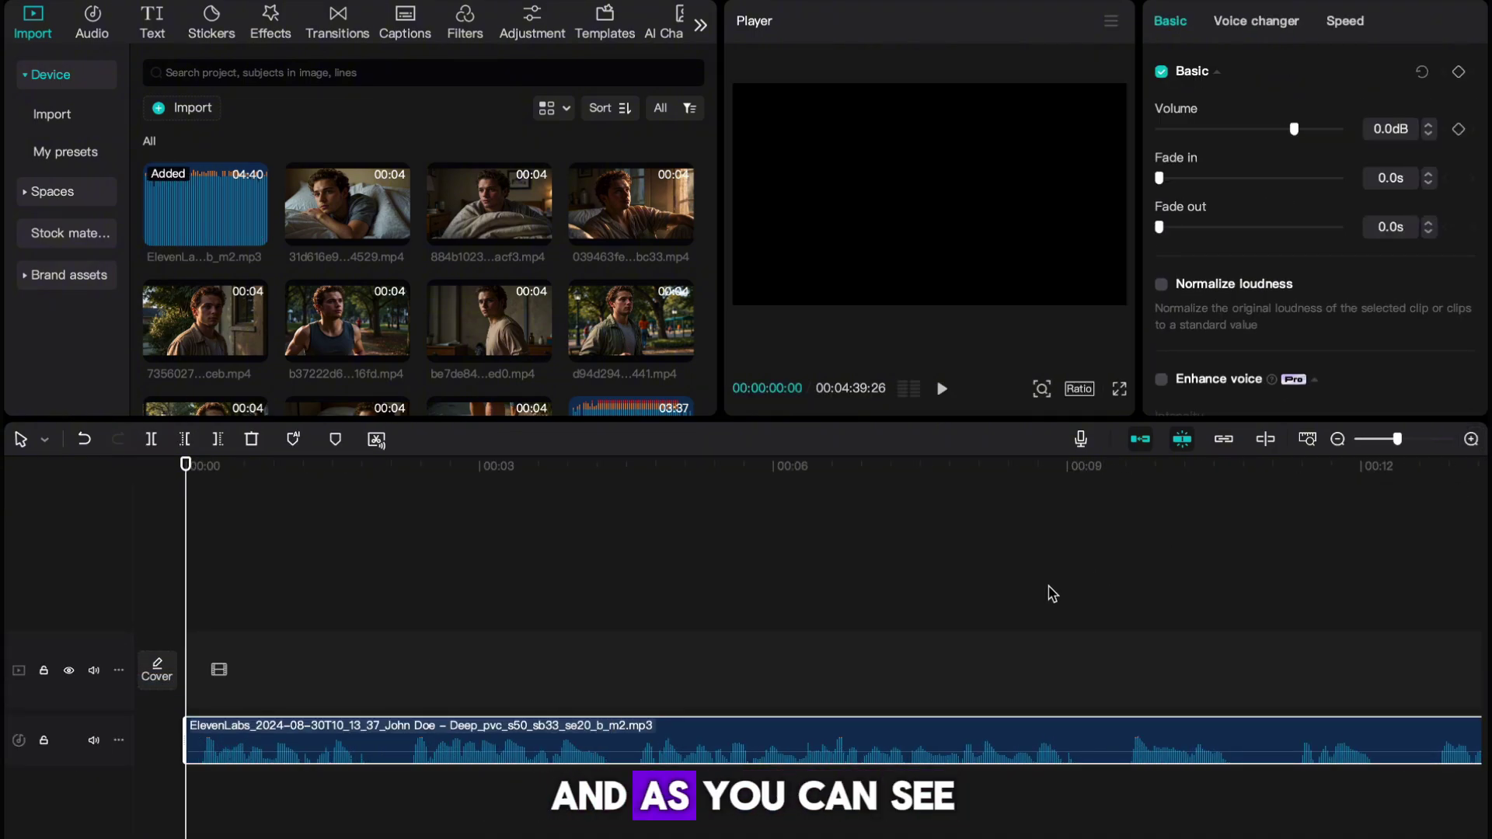
pyautogui.hscroll(6, 943, 687)
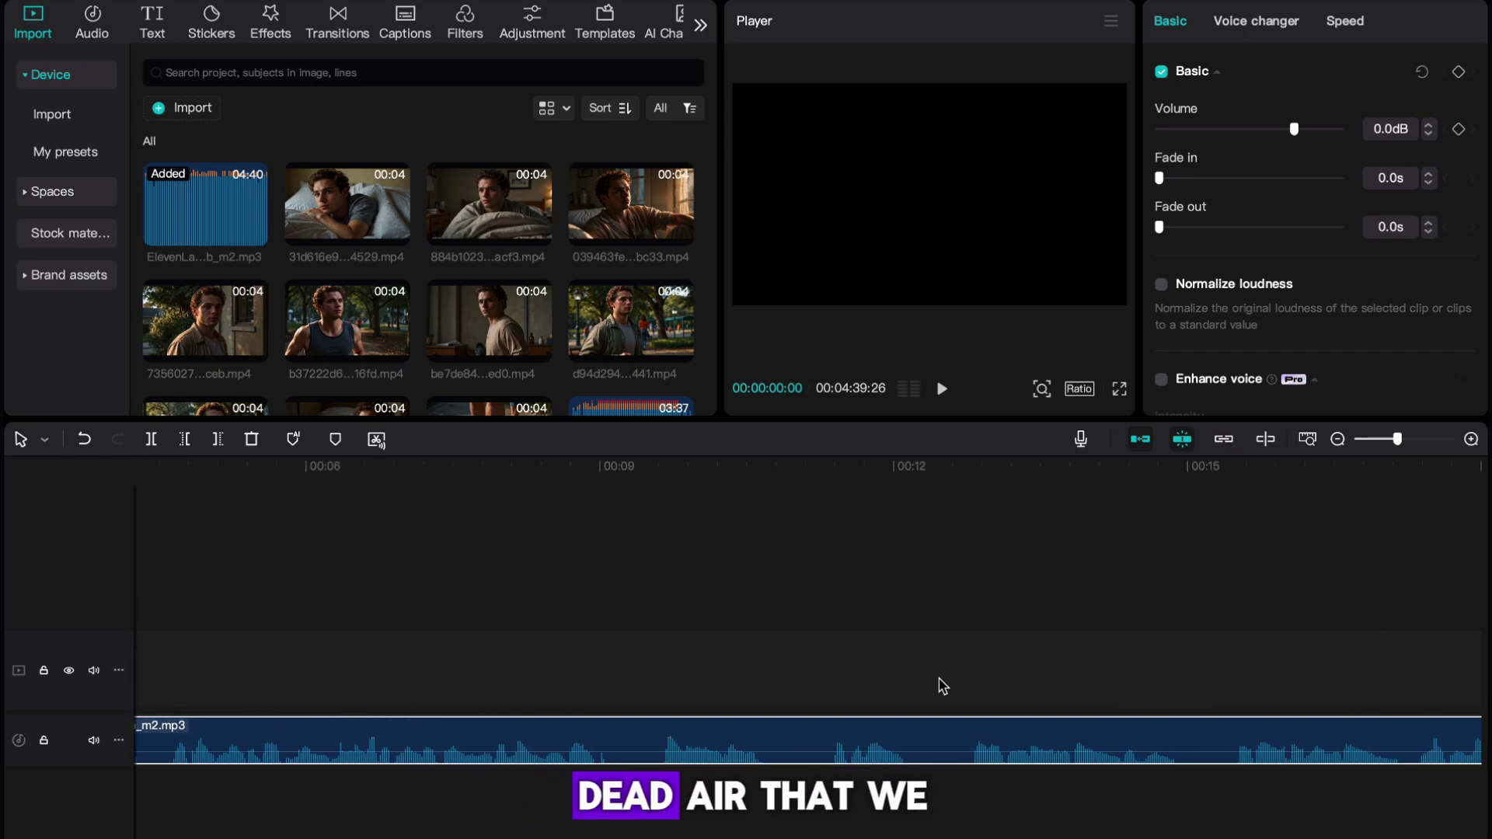
pyautogui.click(817, 688)
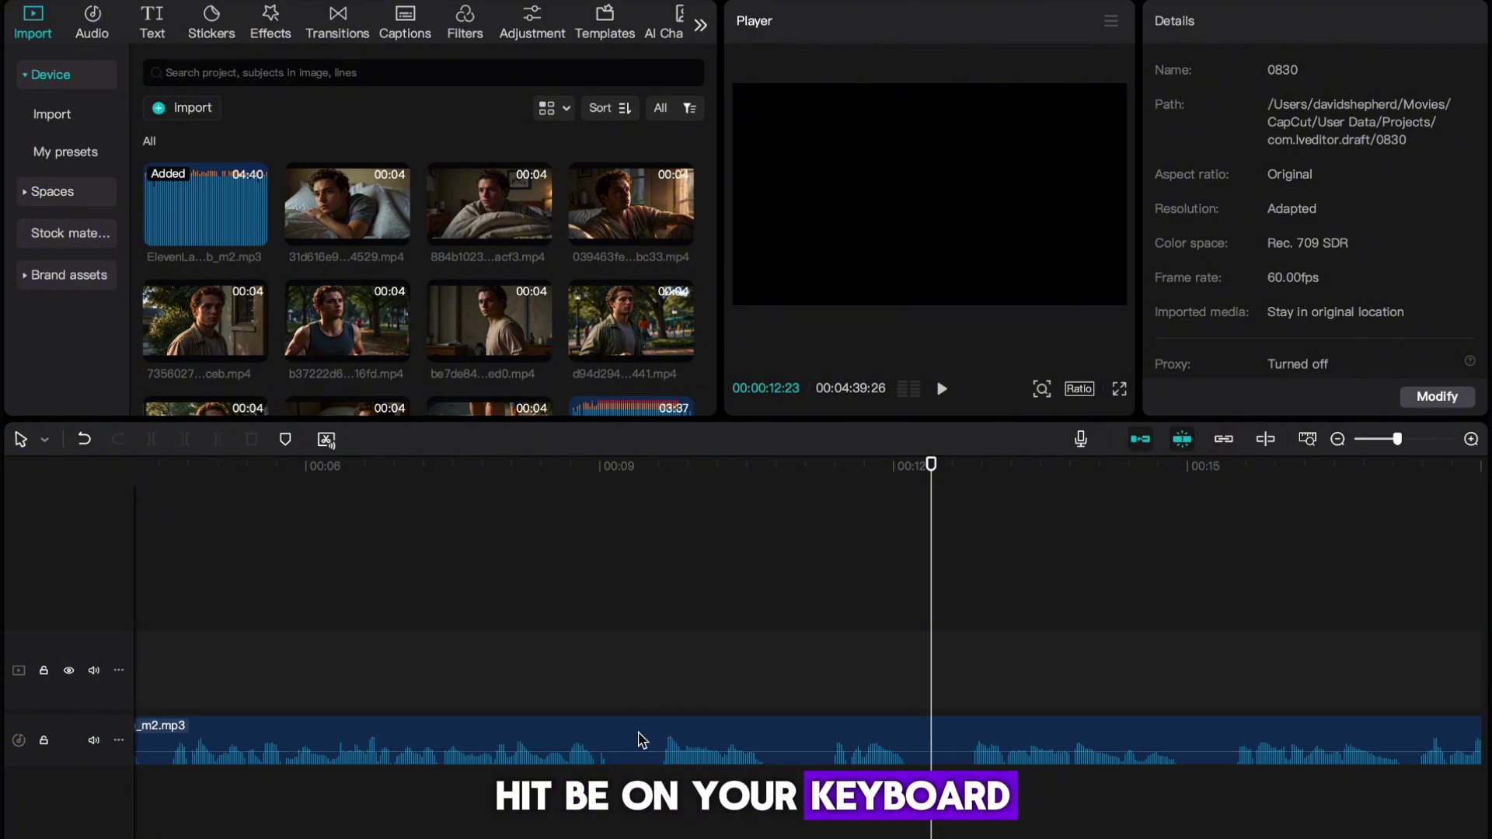
pyautogui.press('b')
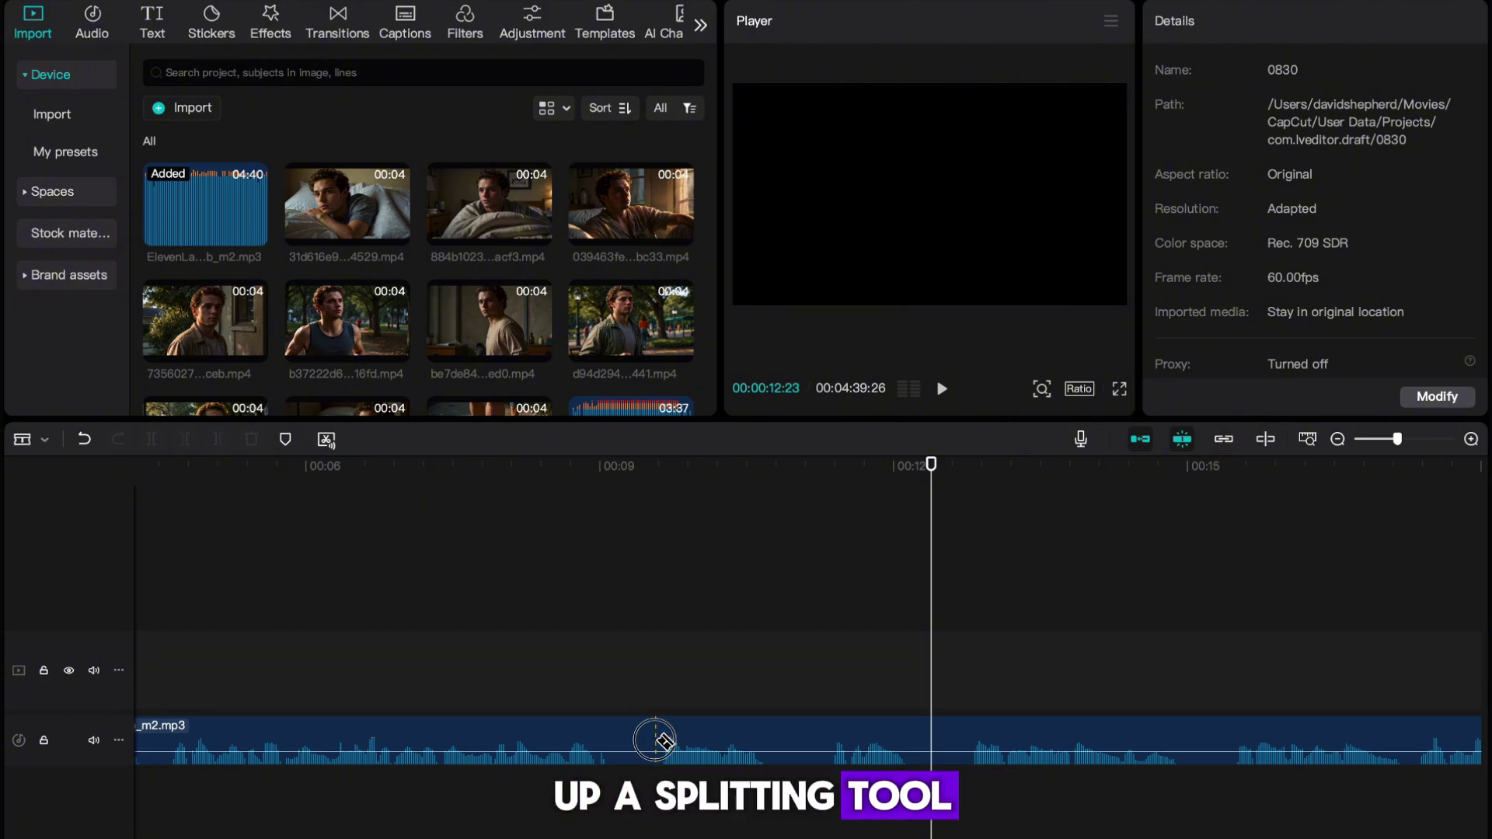
pyautogui.click(655, 740)
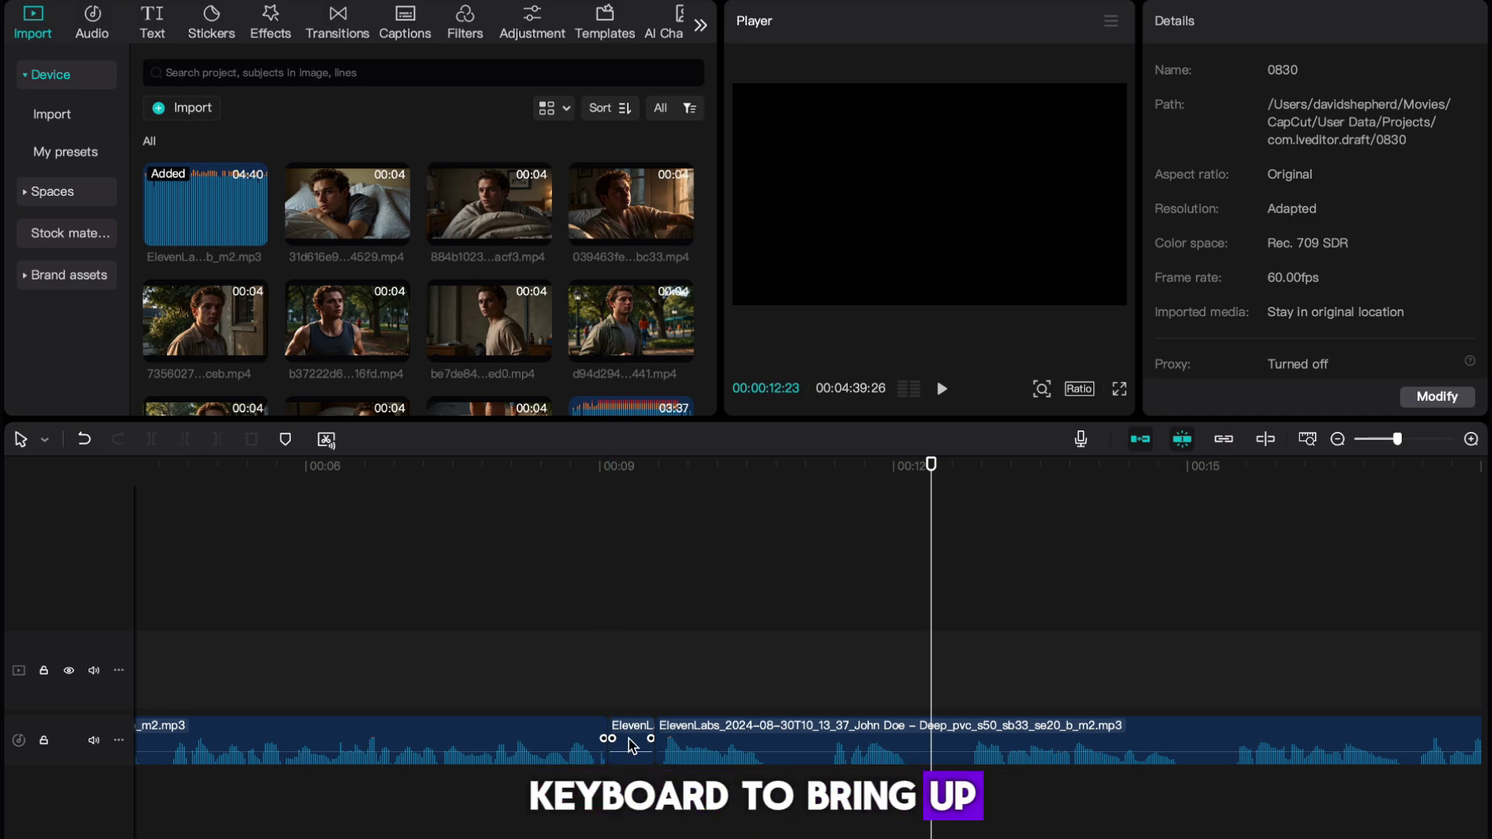
pyautogui.click(633, 745)
pyautogui.press('Delete')
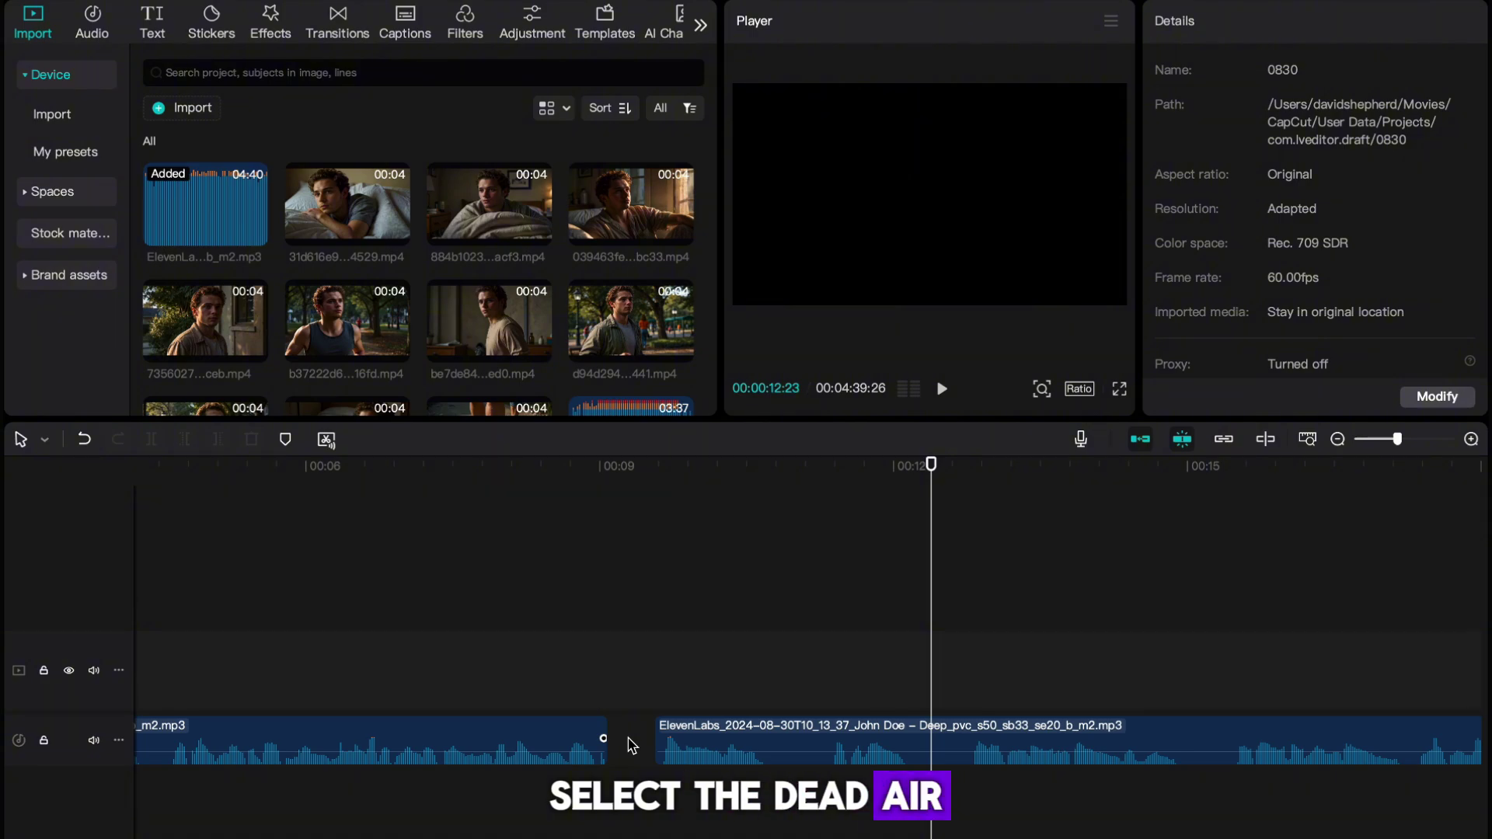
pyautogui.moveTo(781, 743); pyautogui.dragTo(745, 743)
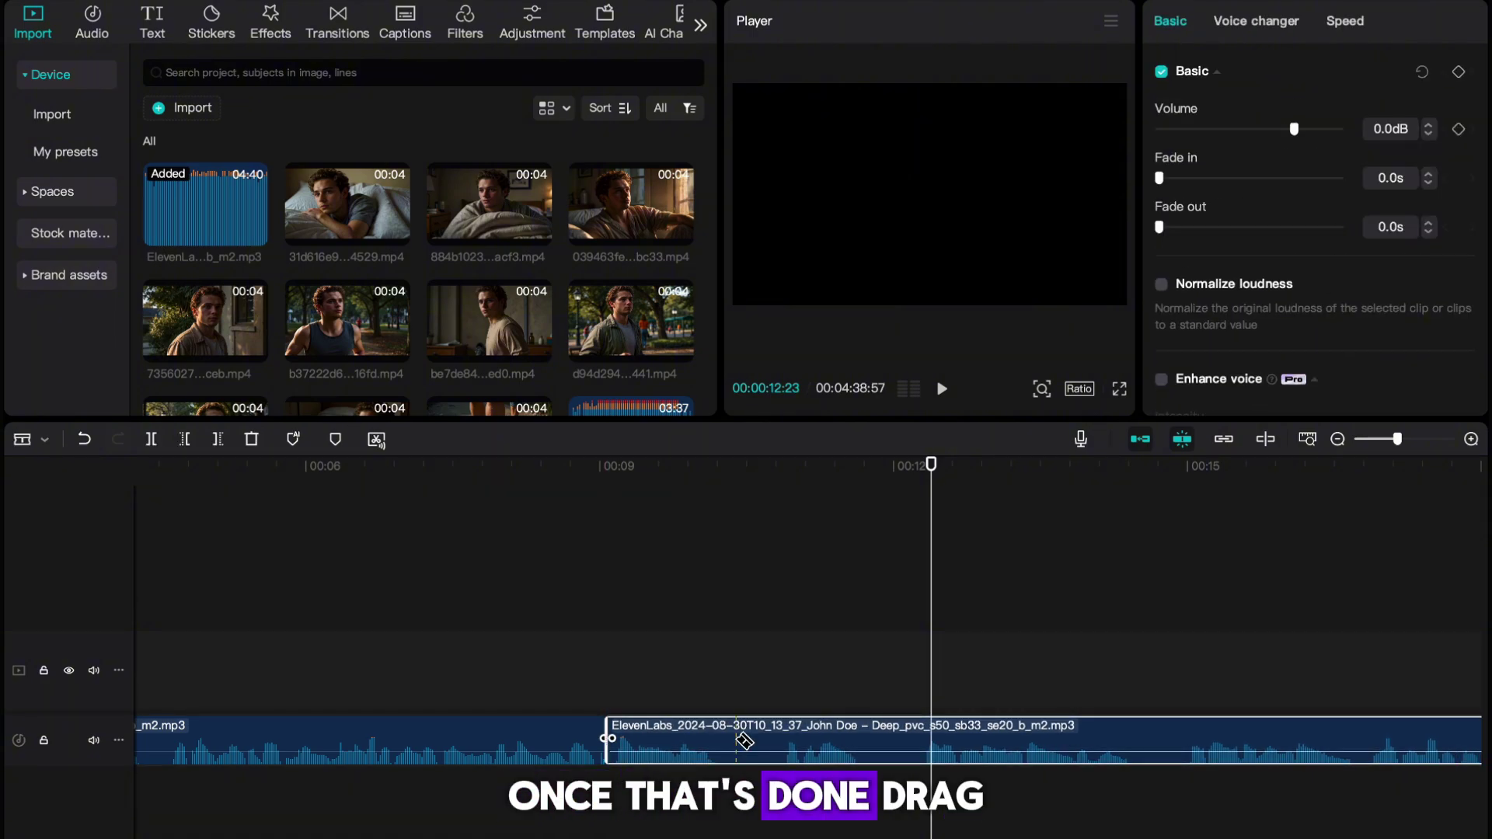
pyautogui.click(784, 746)
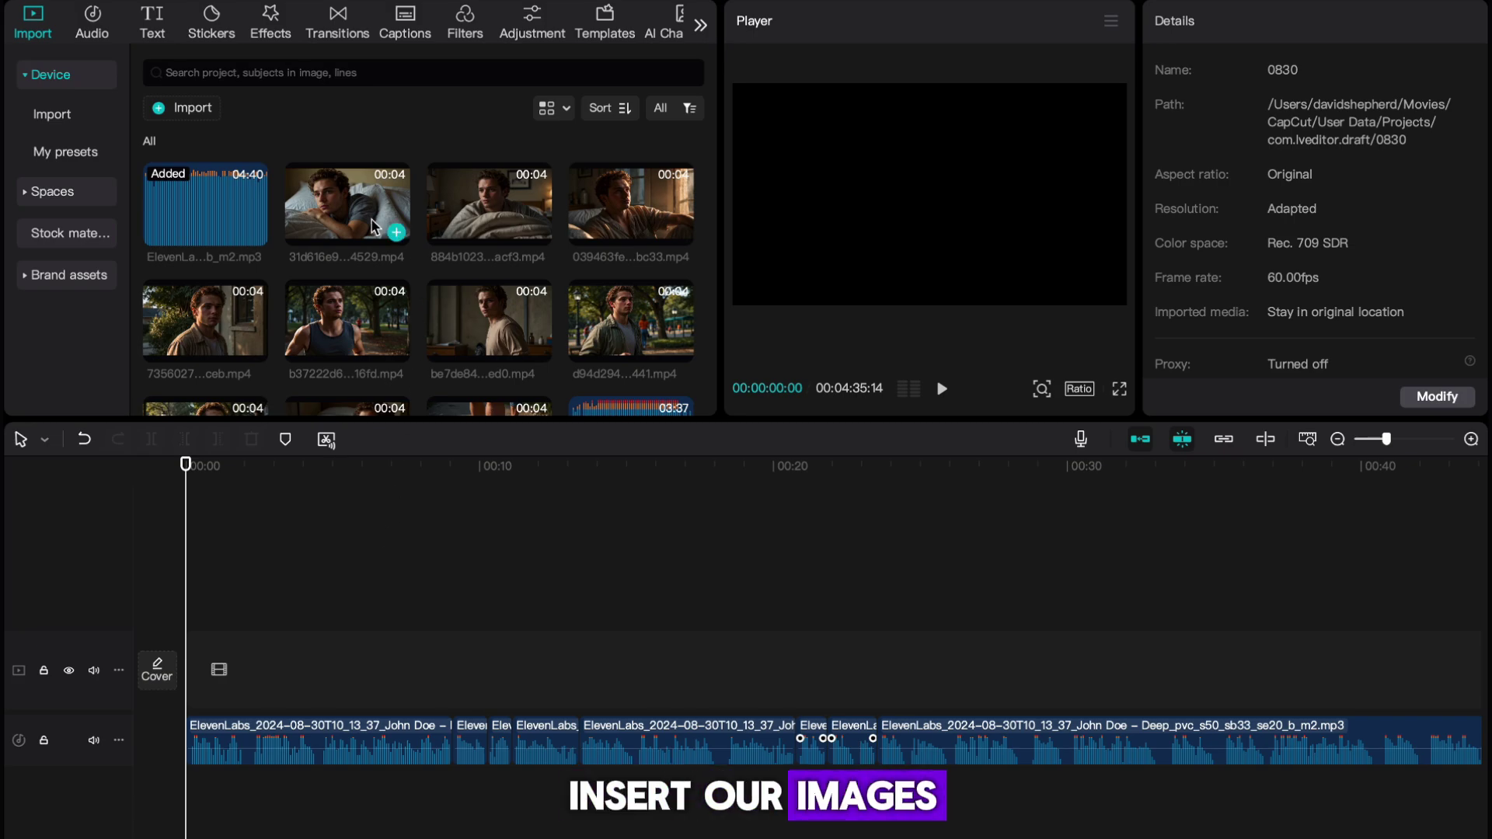
# - Place the first bedroom clip (31d616e9) at the start of the video track and trim its end to about 3 seconds
pyautogui.moveTo(372, 226); pyautogui.dragTo(183, 665)
pyautogui.click(277, 472)
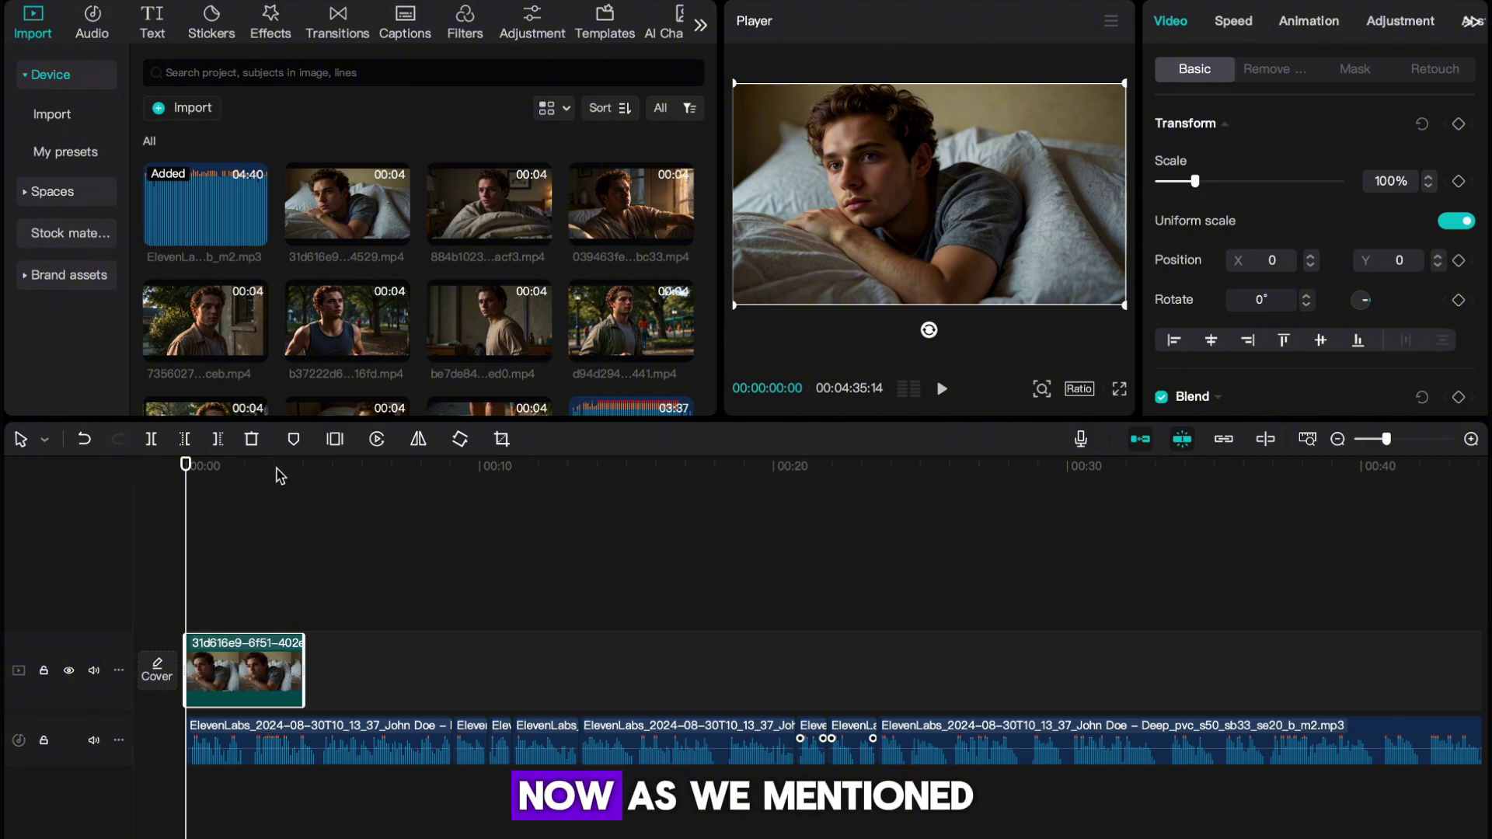
pyautogui.click(1471, 439)
pyautogui.click(1472, 440)
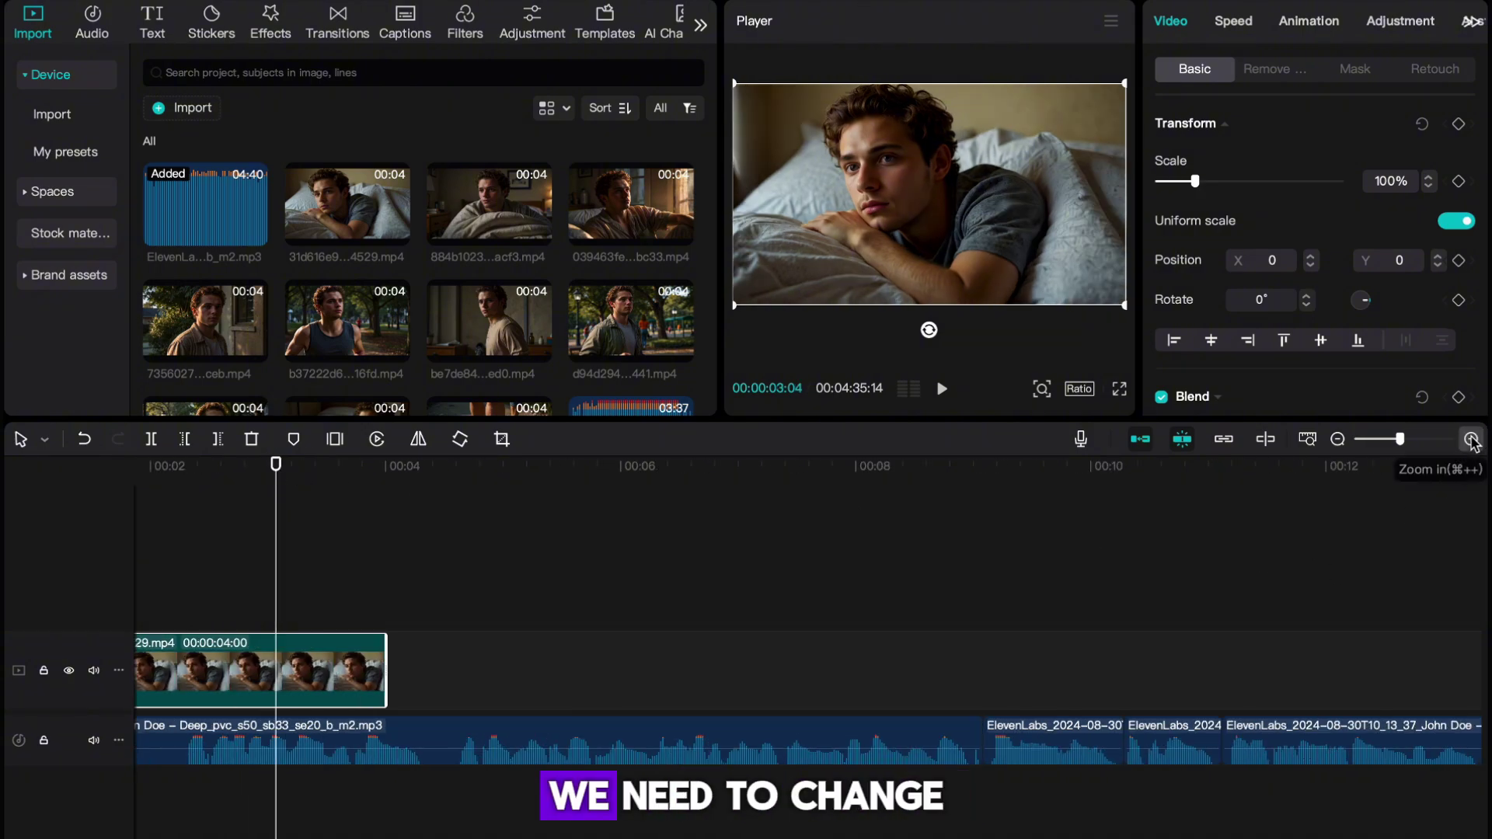
pyautogui.click(1471, 439)
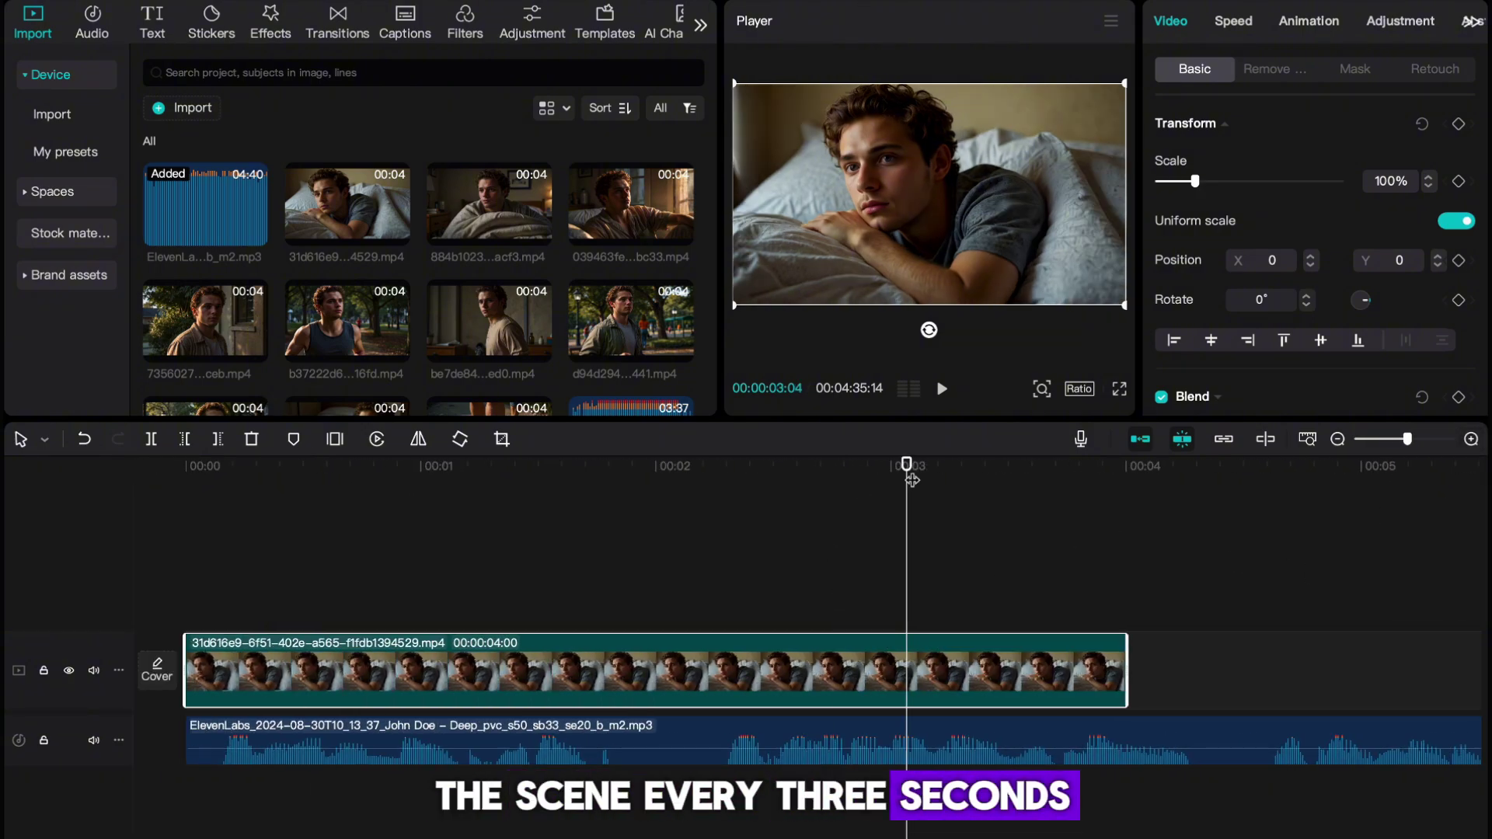
pyautogui.moveTo(912, 480); pyautogui.dragTo(892, 480)
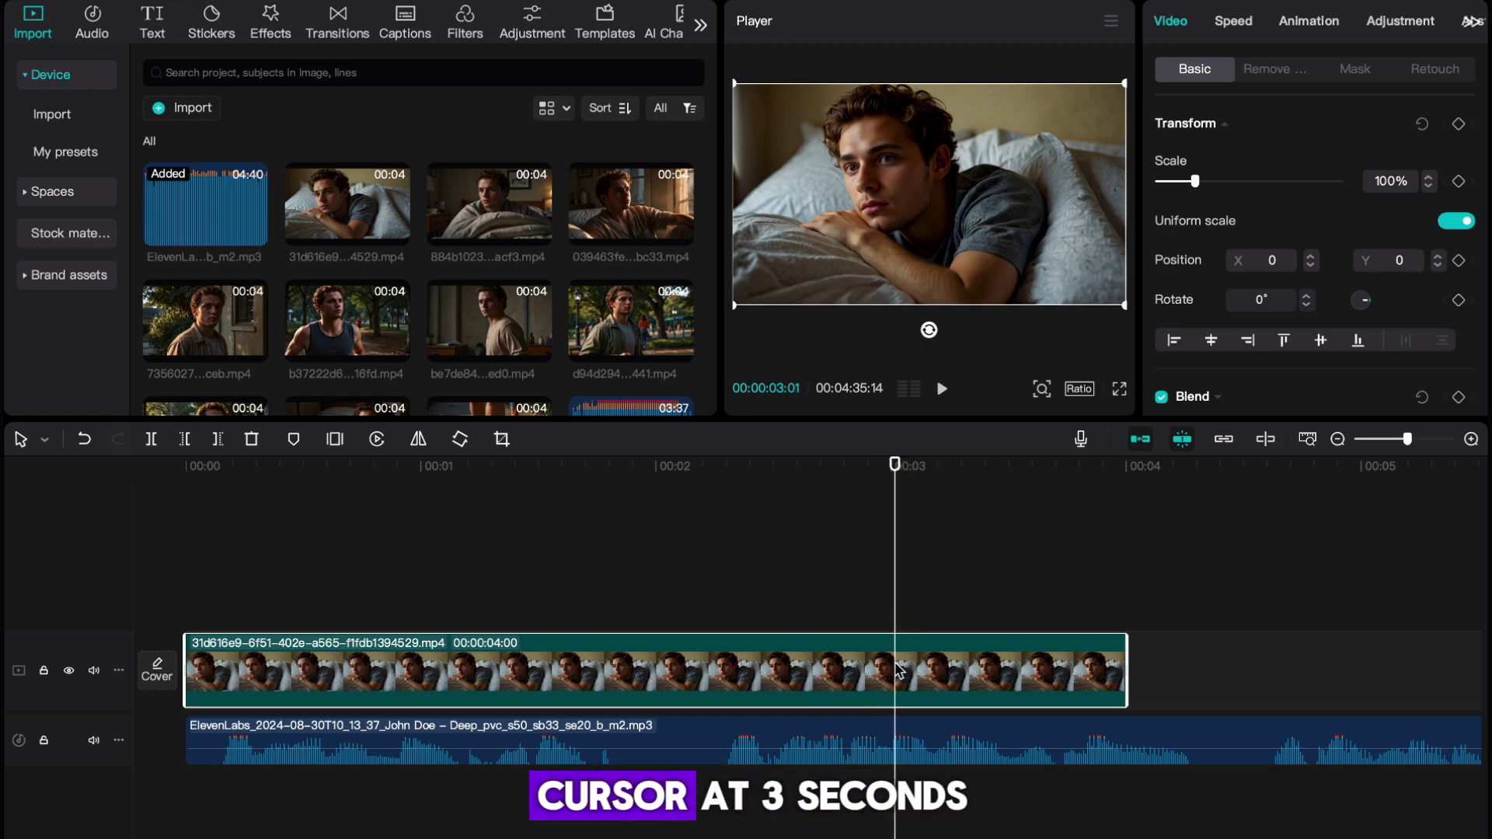
pyautogui.press('w')
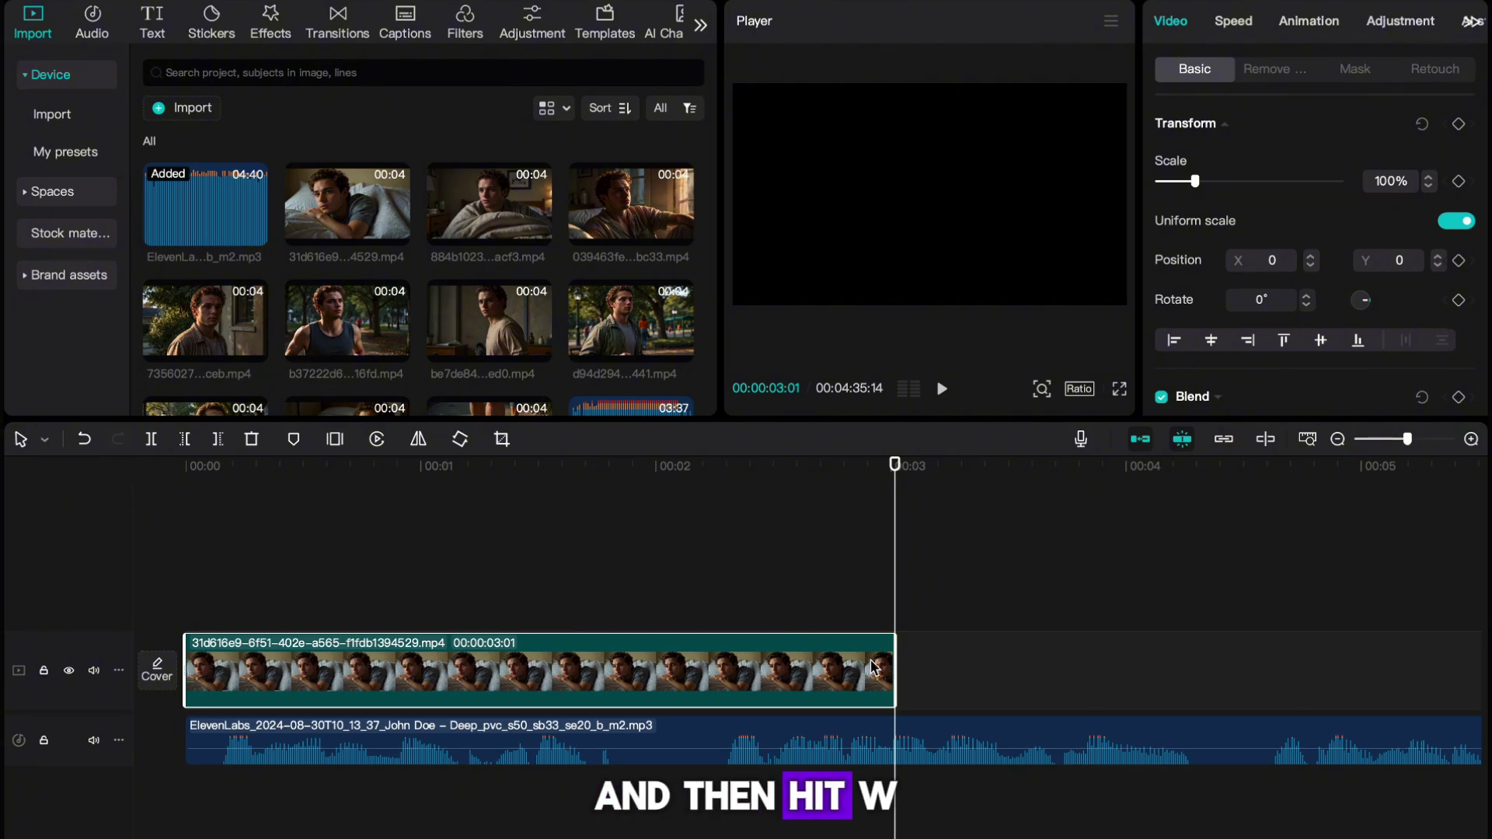
# - Append the 884b1023 clip, trimmed to end at 6 seconds, and place the 039463fe clip directly after it
pyautogui.moveTo(462, 177); pyautogui.dragTo(894, 661)
pyautogui.hscroll(10, 1041, 610)
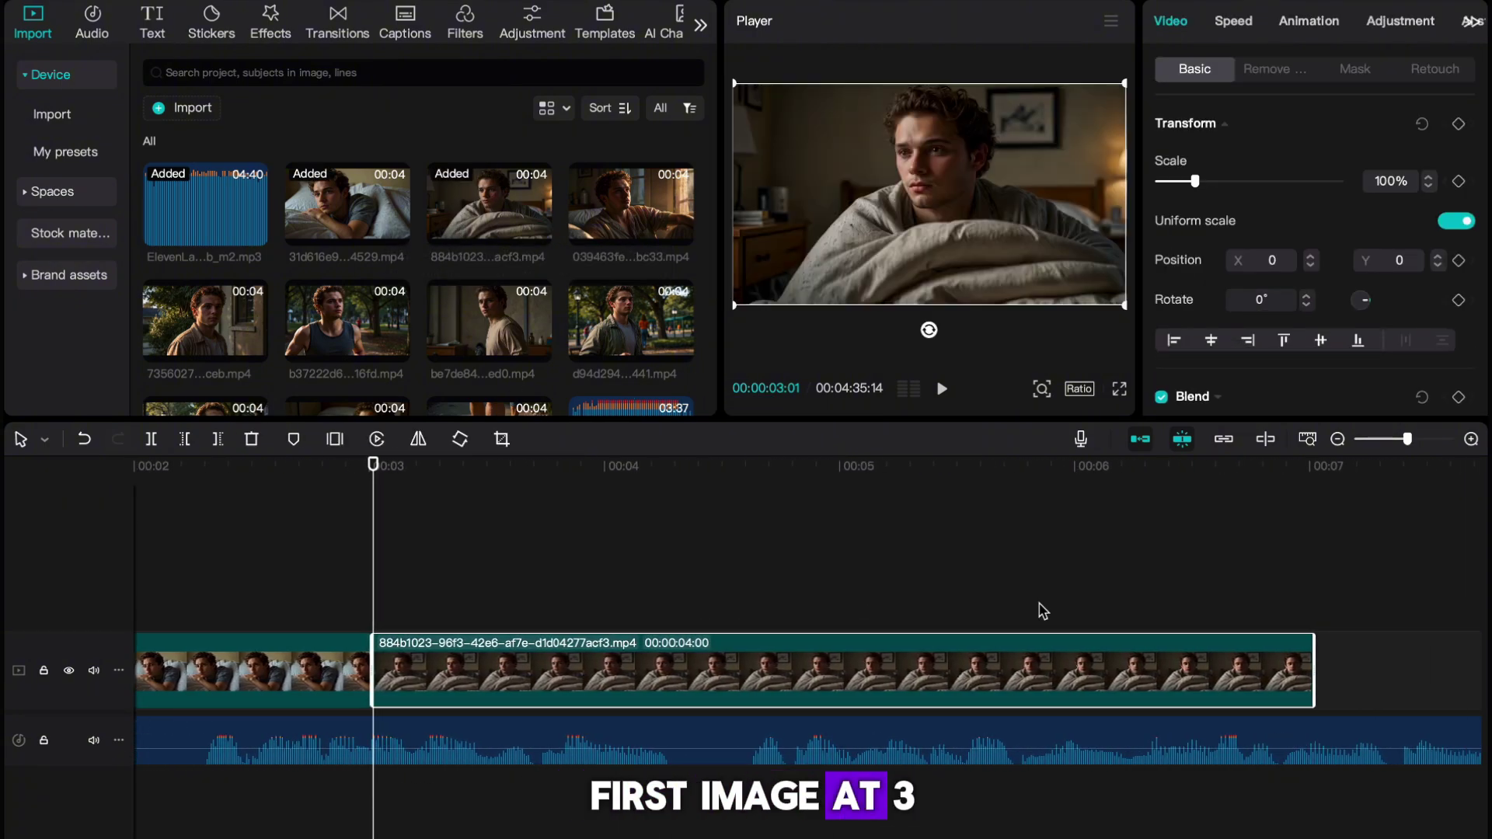
pyautogui.hscroll(5, 1042, 610)
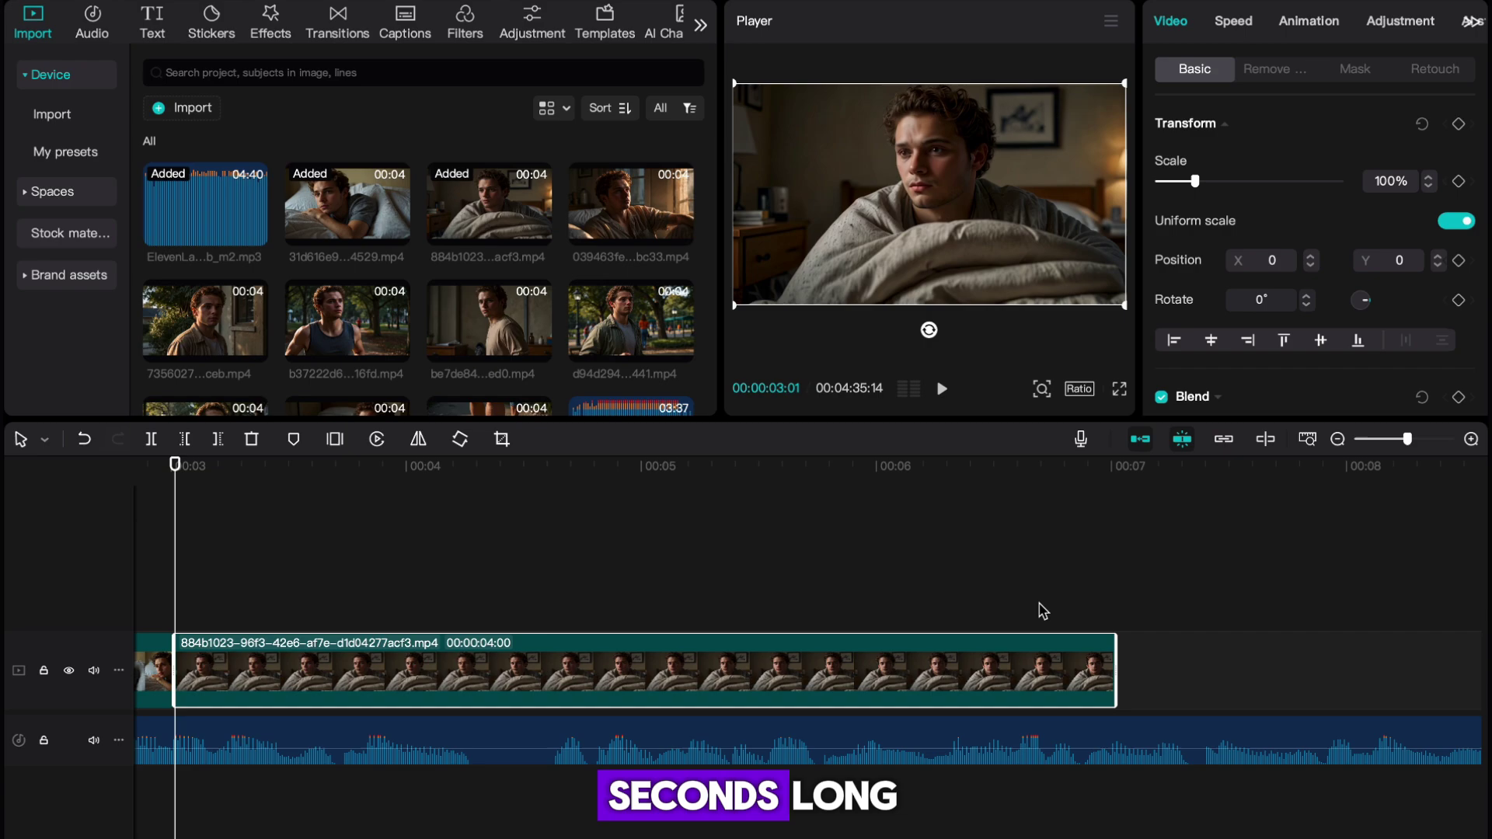
pyautogui.click(876, 469)
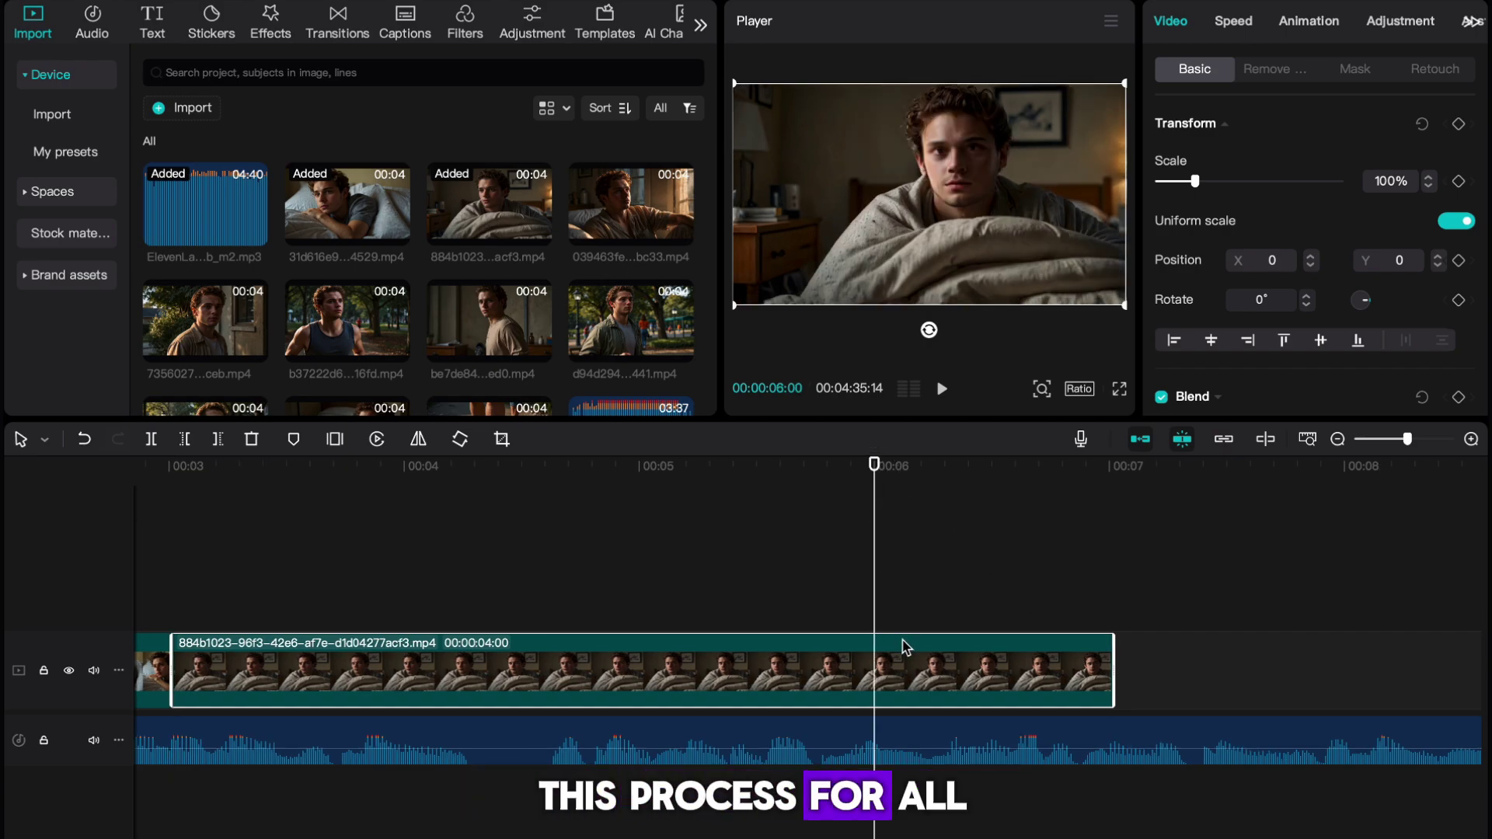
pyautogui.press('w')
pyautogui.hscroll(10, 901, 645)
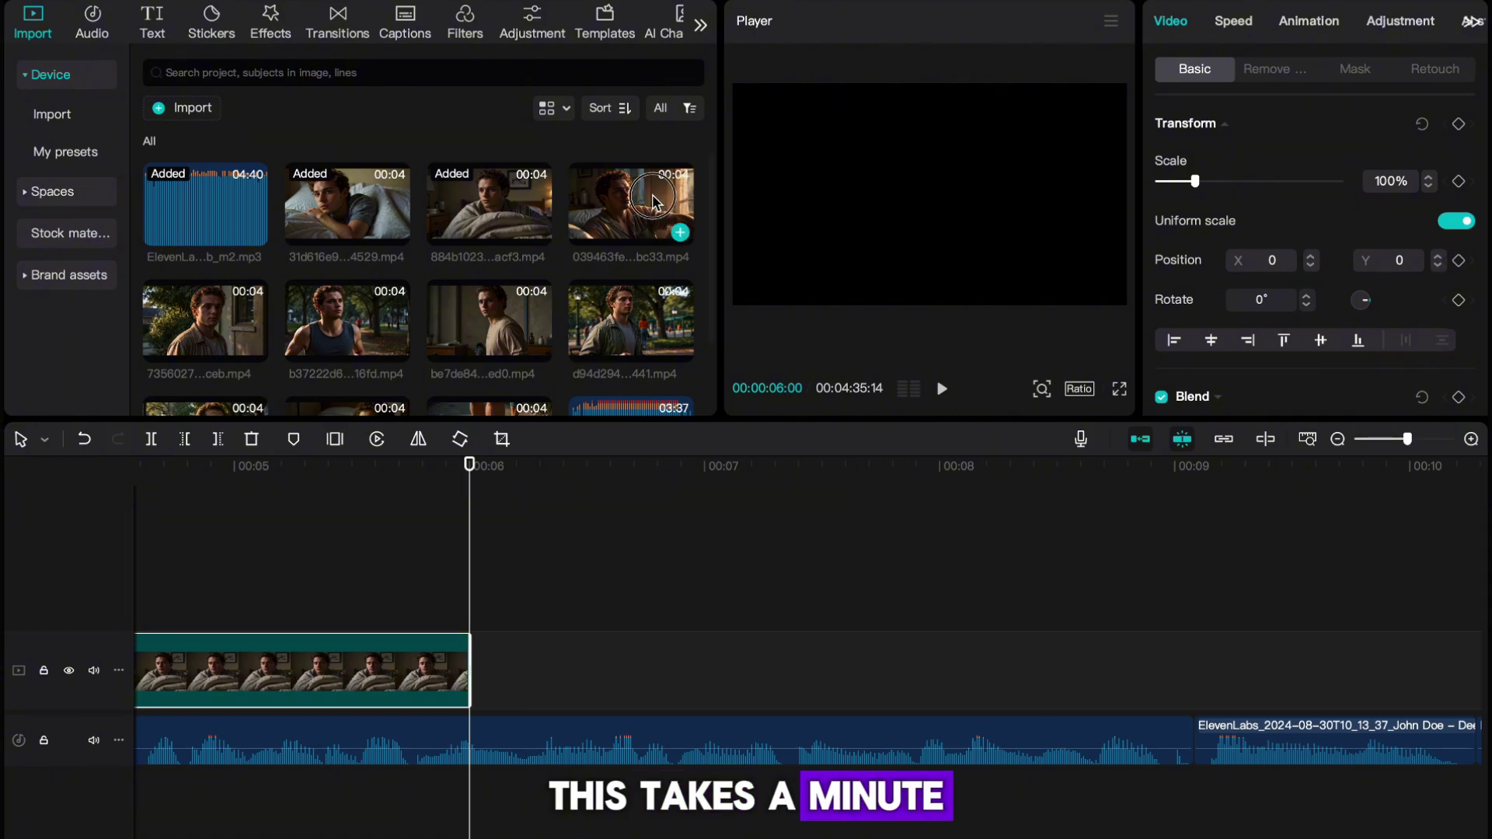
pyautogui.moveTo(653, 204); pyautogui.dragTo(481, 657)
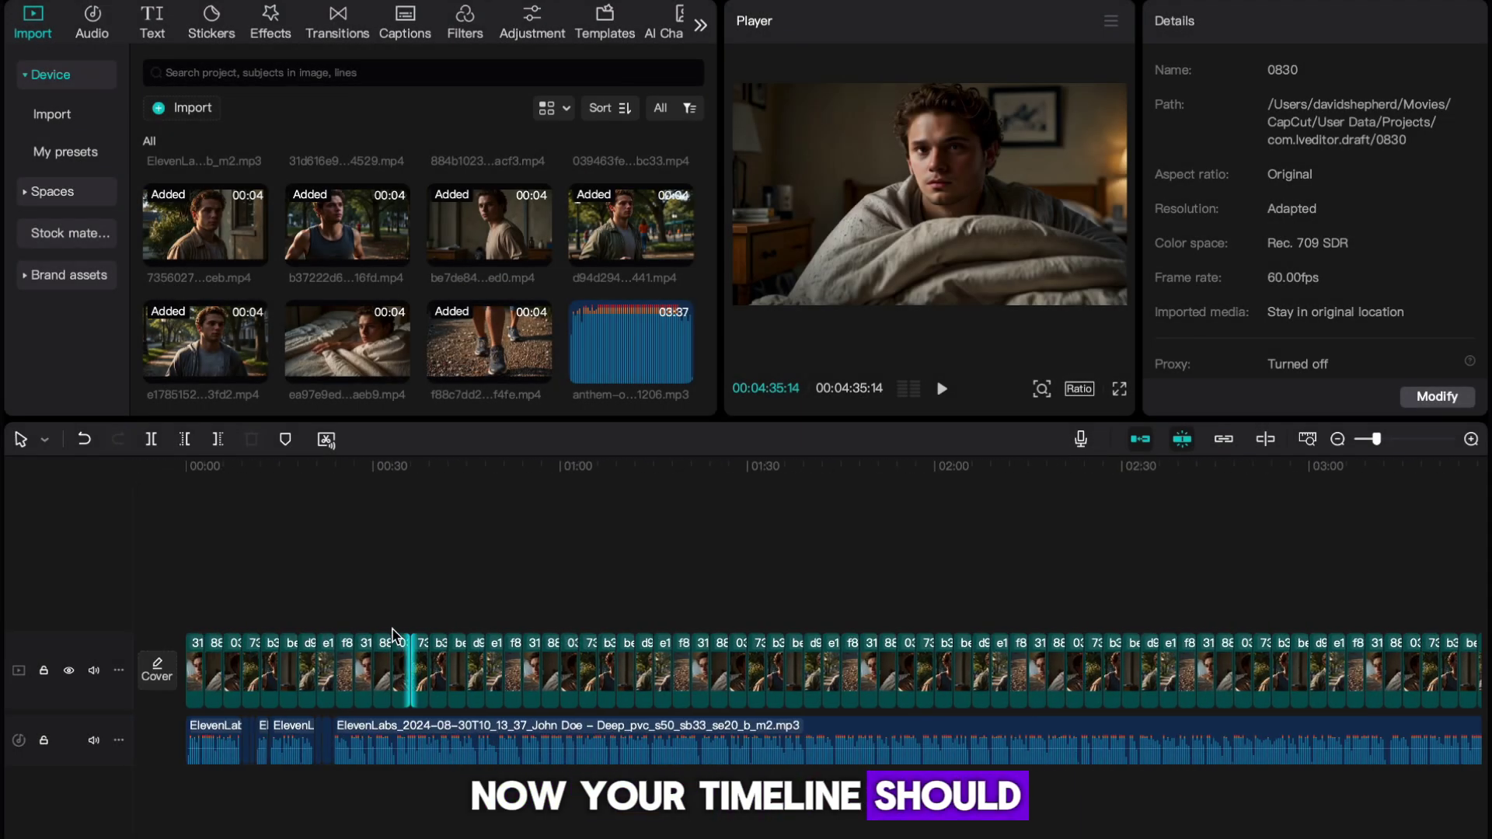
# - Search the transitions for "fade" and place Black Fade between the first two clips on the timeline
pyautogui.moveTo(223, 465); pyautogui.dragTo(126, 509)
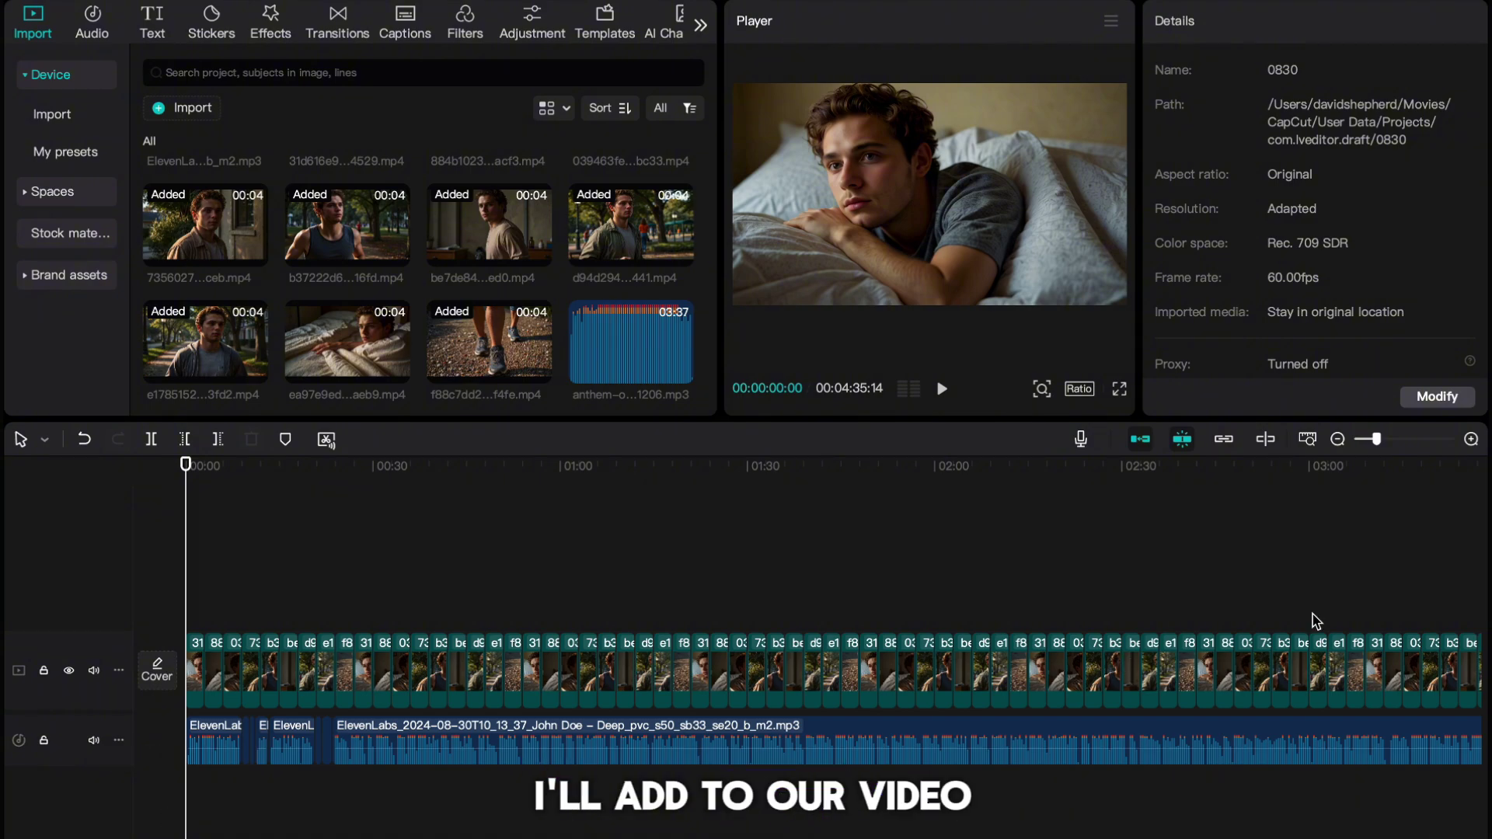
pyautogui.click(1471, 440)
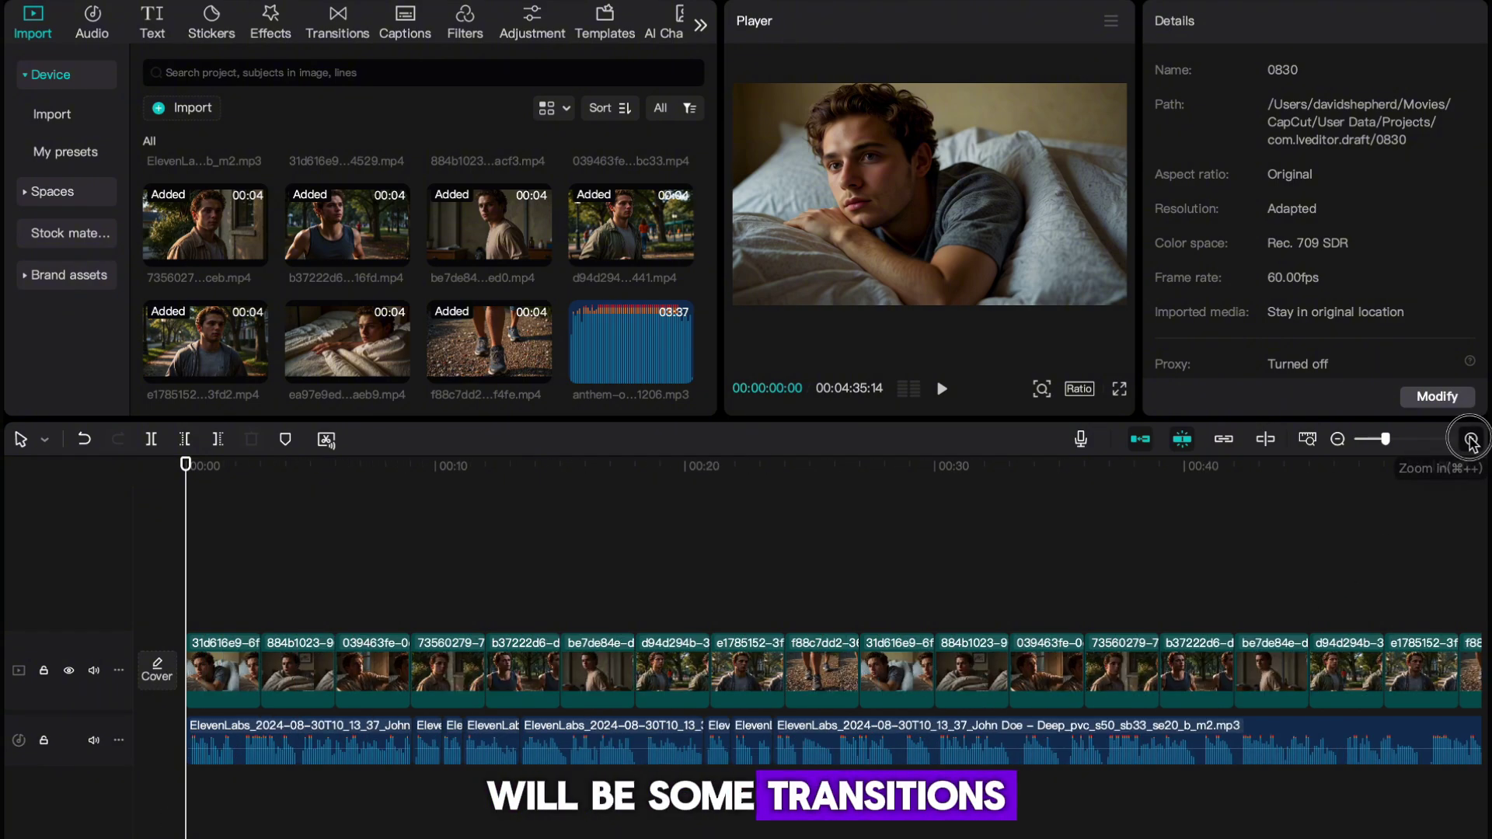
pyautogui.click(1472, 440)
pyautogui.click(1339, 440)
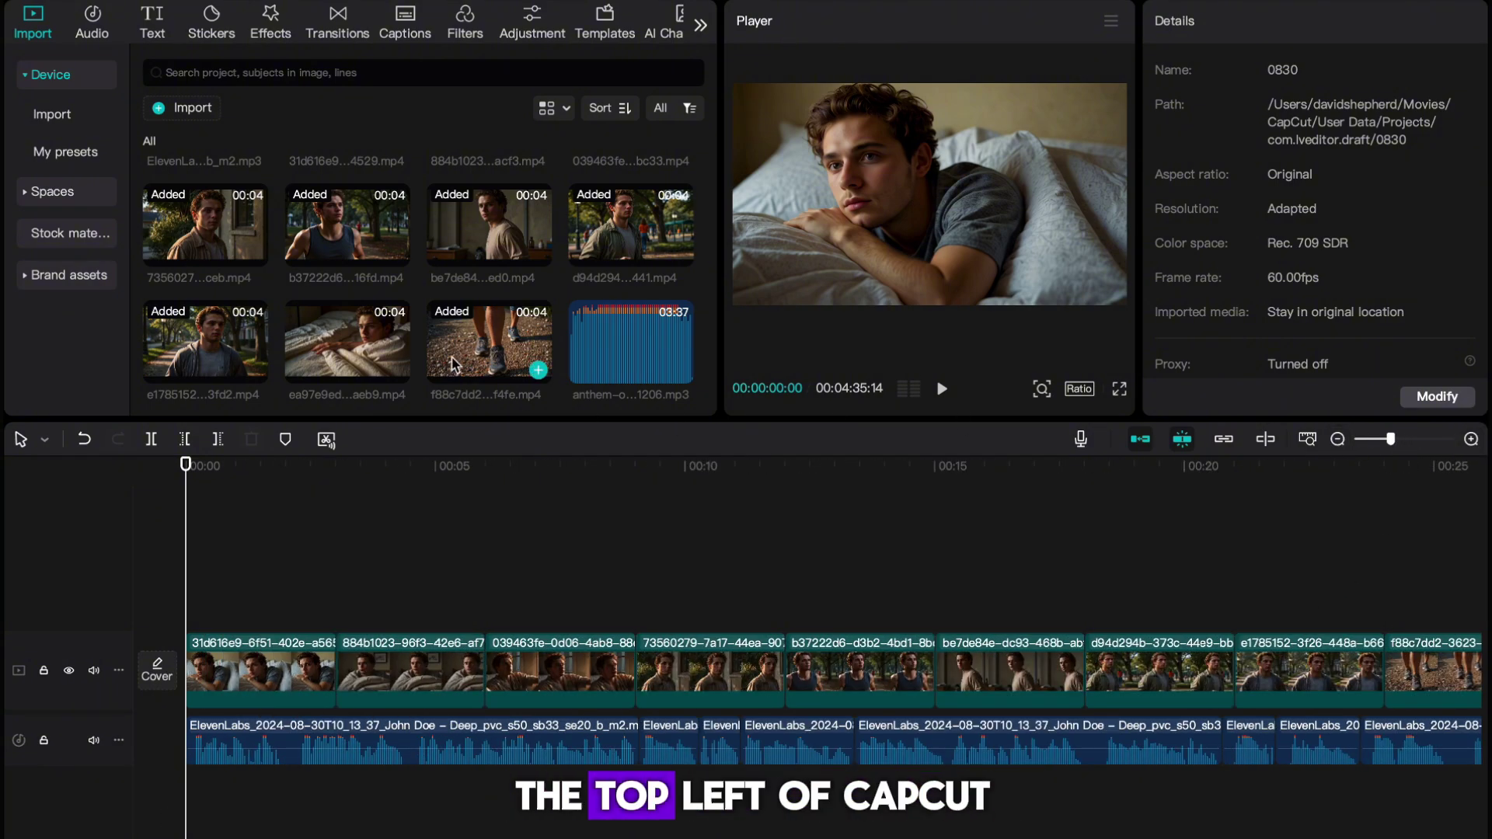
pyautogui.click(339, 33)
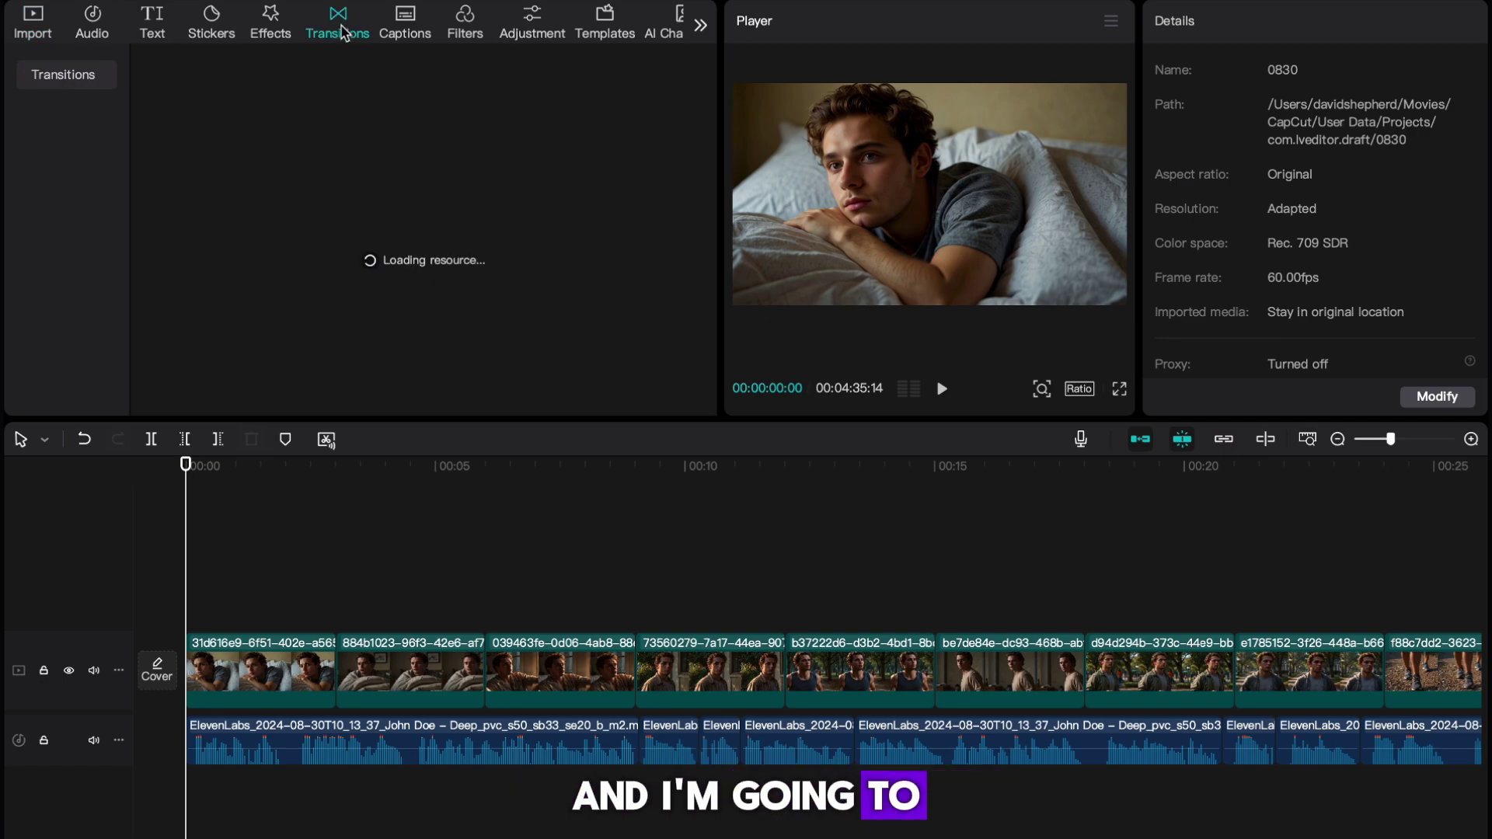
pyautogui.click(262, 78)
pyautogui.write('fade')
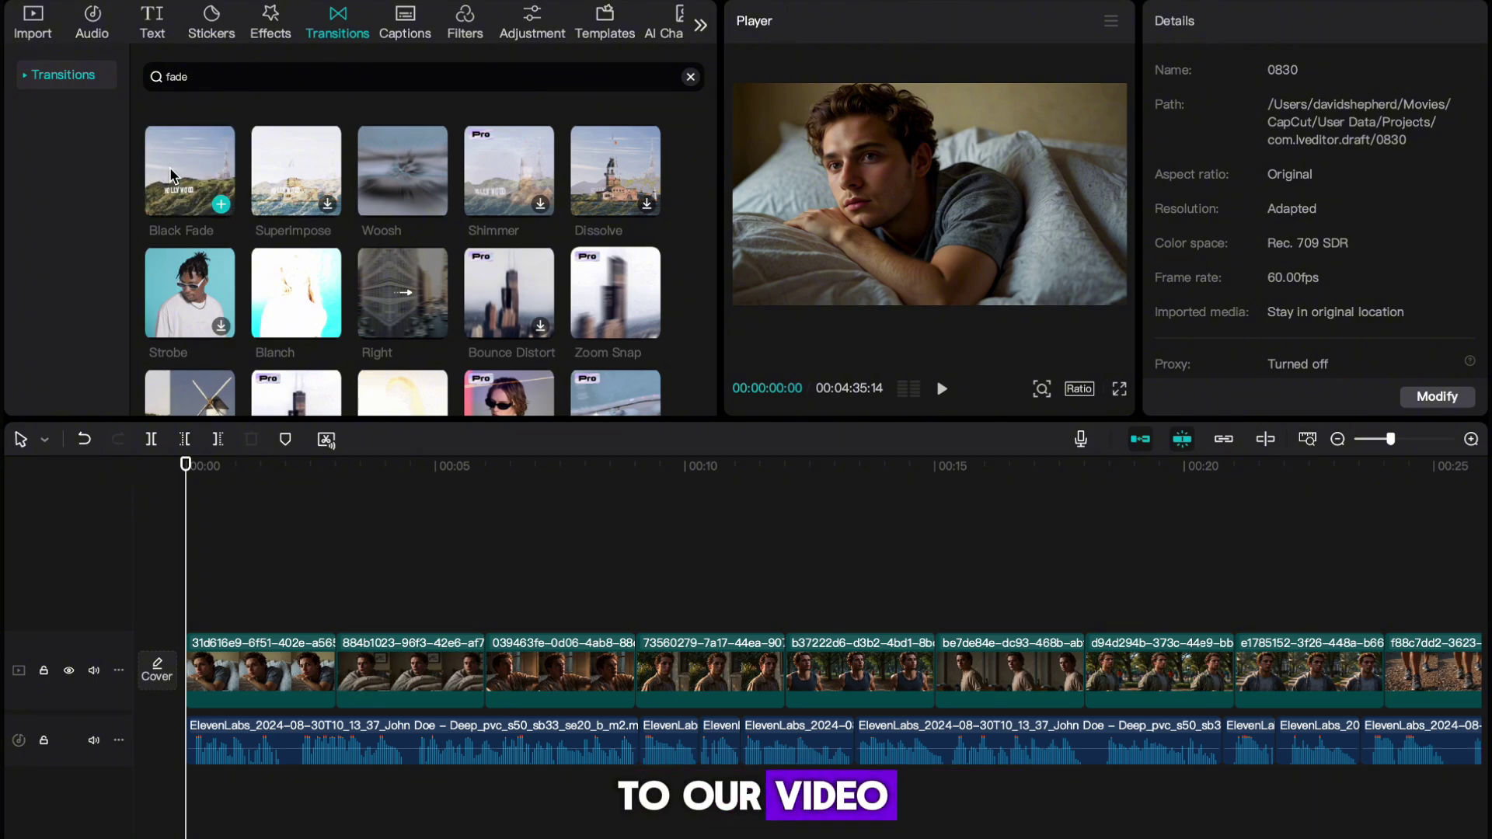
pyautogui.moveTo(247, 482); pyautogui.dragTo(326, 670)
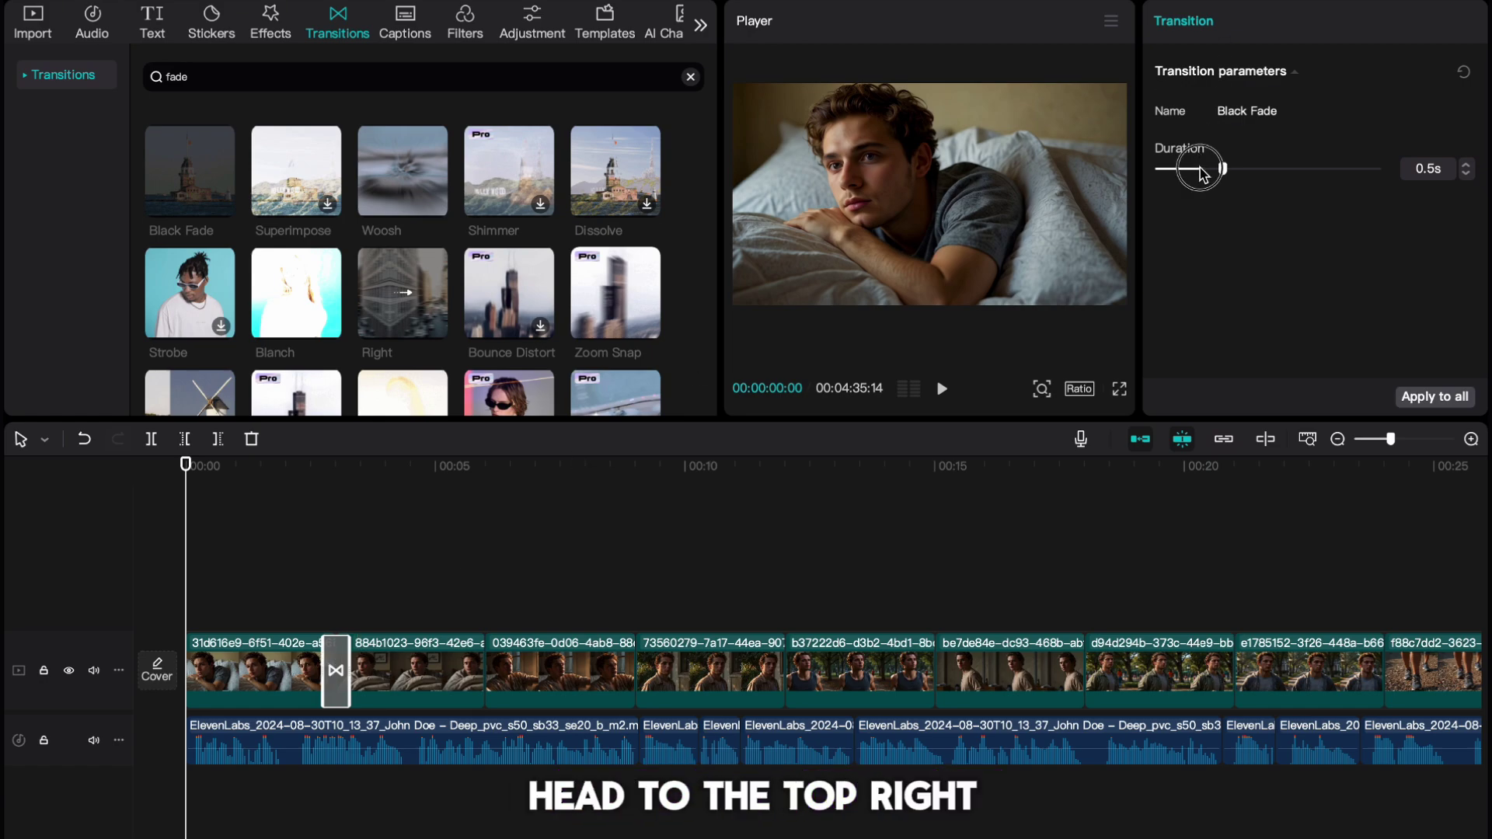
# - Set the Black Fade duration to 0.3 s and apply the transition between all clips
pyautogui.moveTo(1203, 173); pyautogui.dragTo(1192, 171)
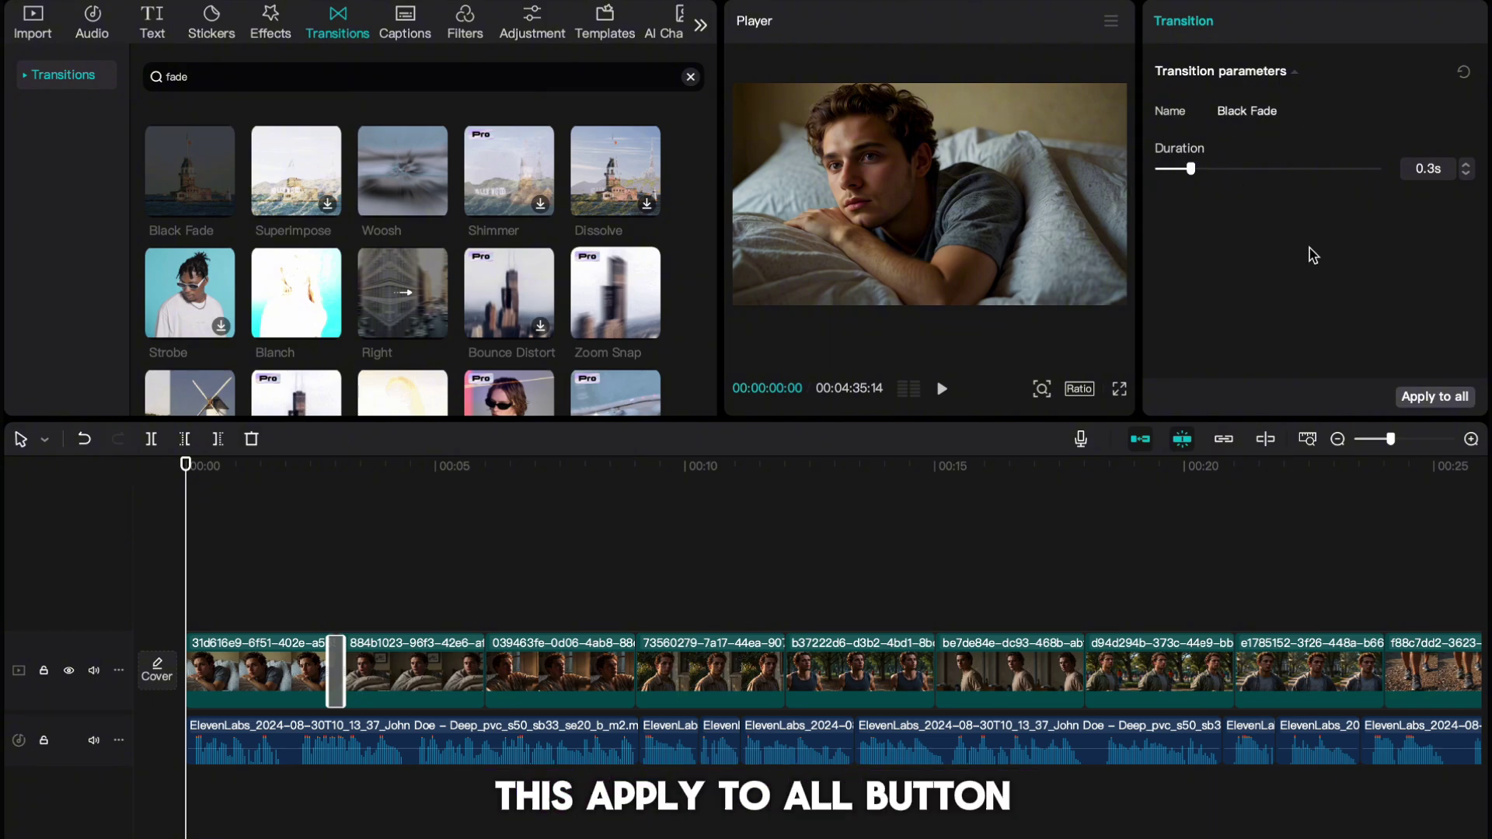
pyautogui.click(1438, 397)
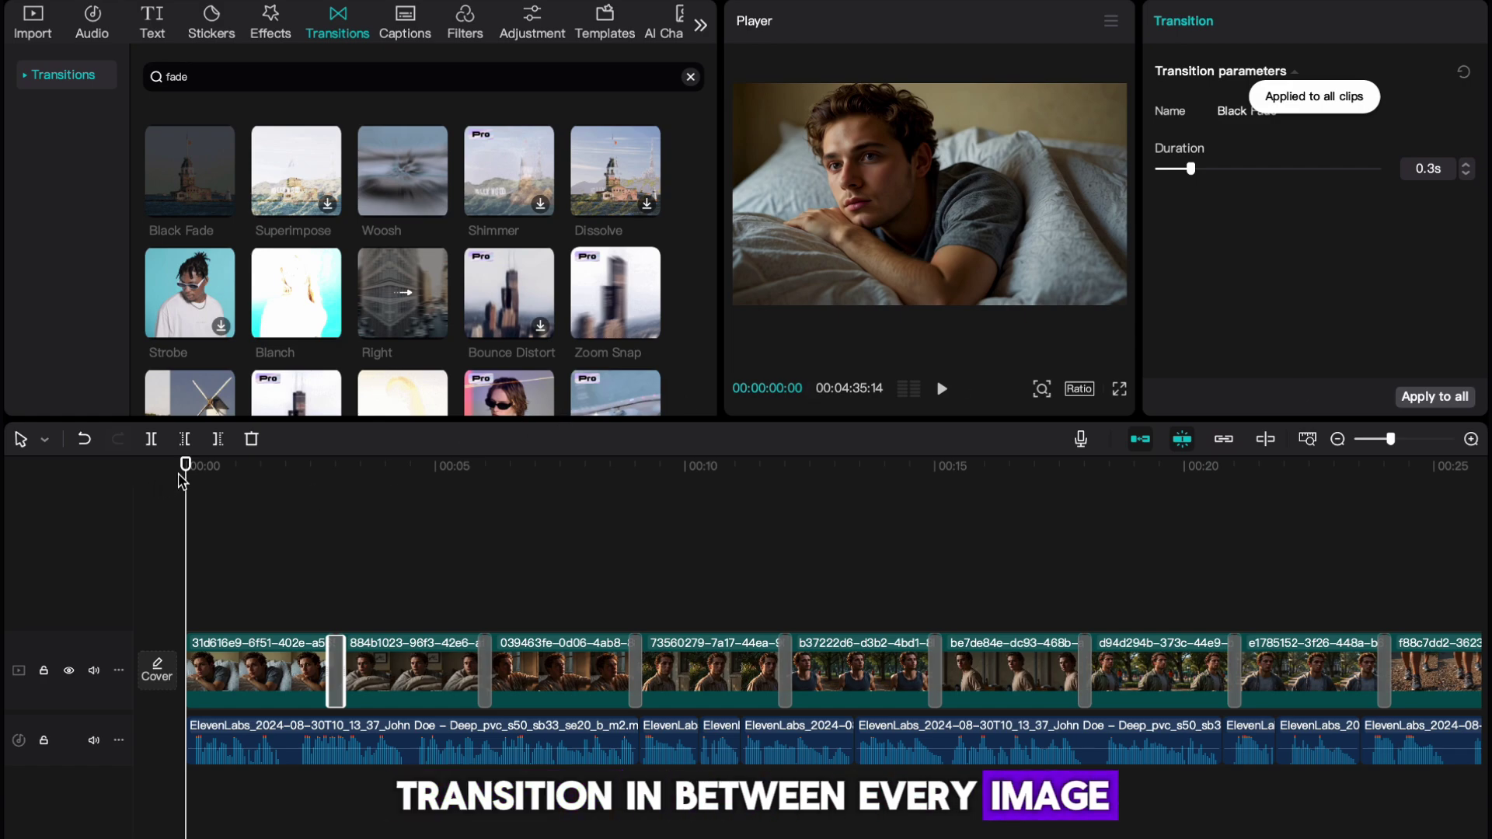
# - Play the timeline from about 6 seconds to check the fade transitions, and return the playhead to the start
pyautogui.moveTo(175, 497); pyautogui.dragTo(480, 507)
pyautogui.press('space')
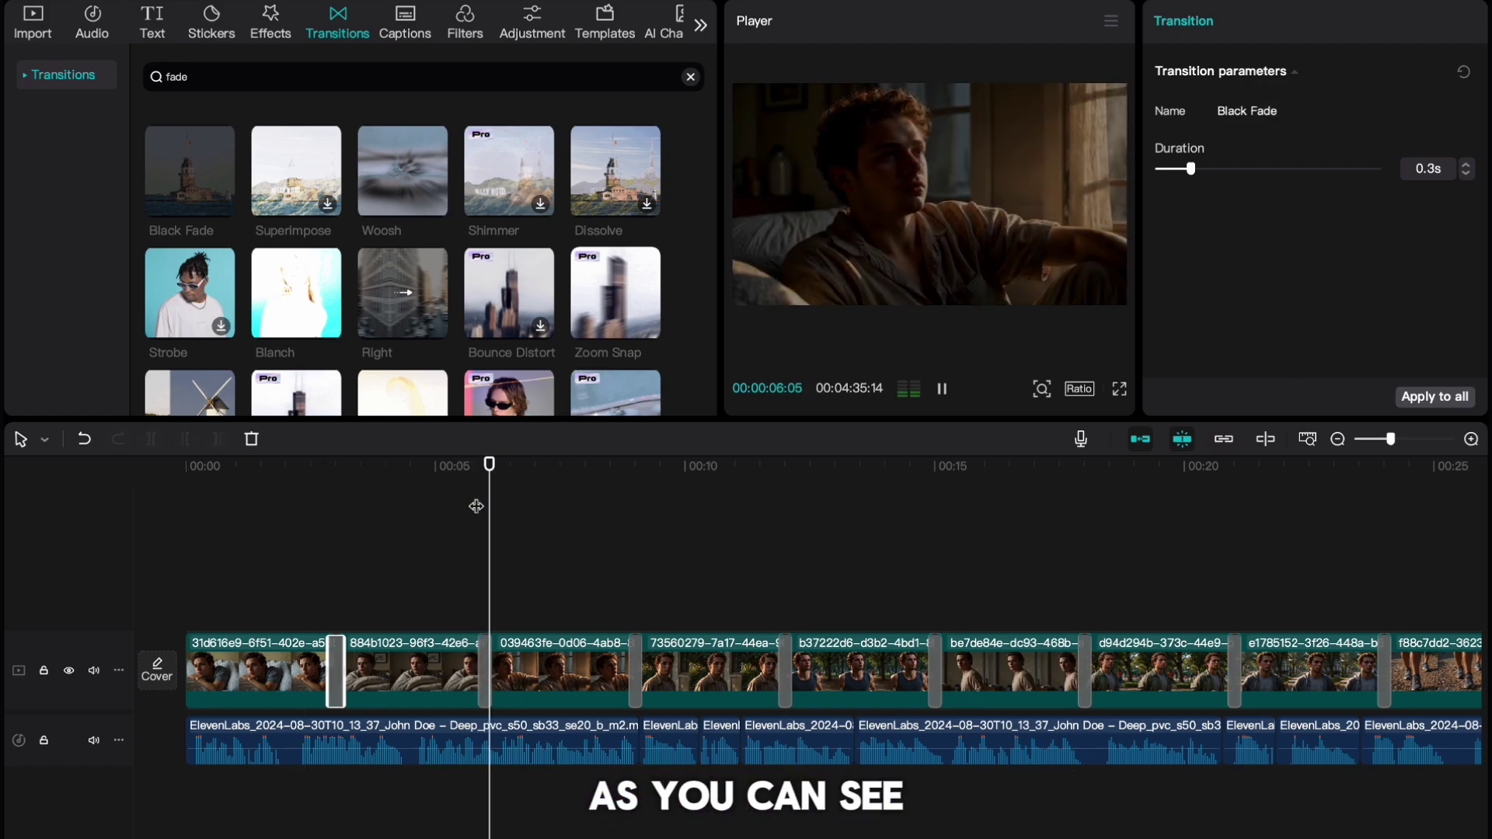
pyautogui.click(620, 571)
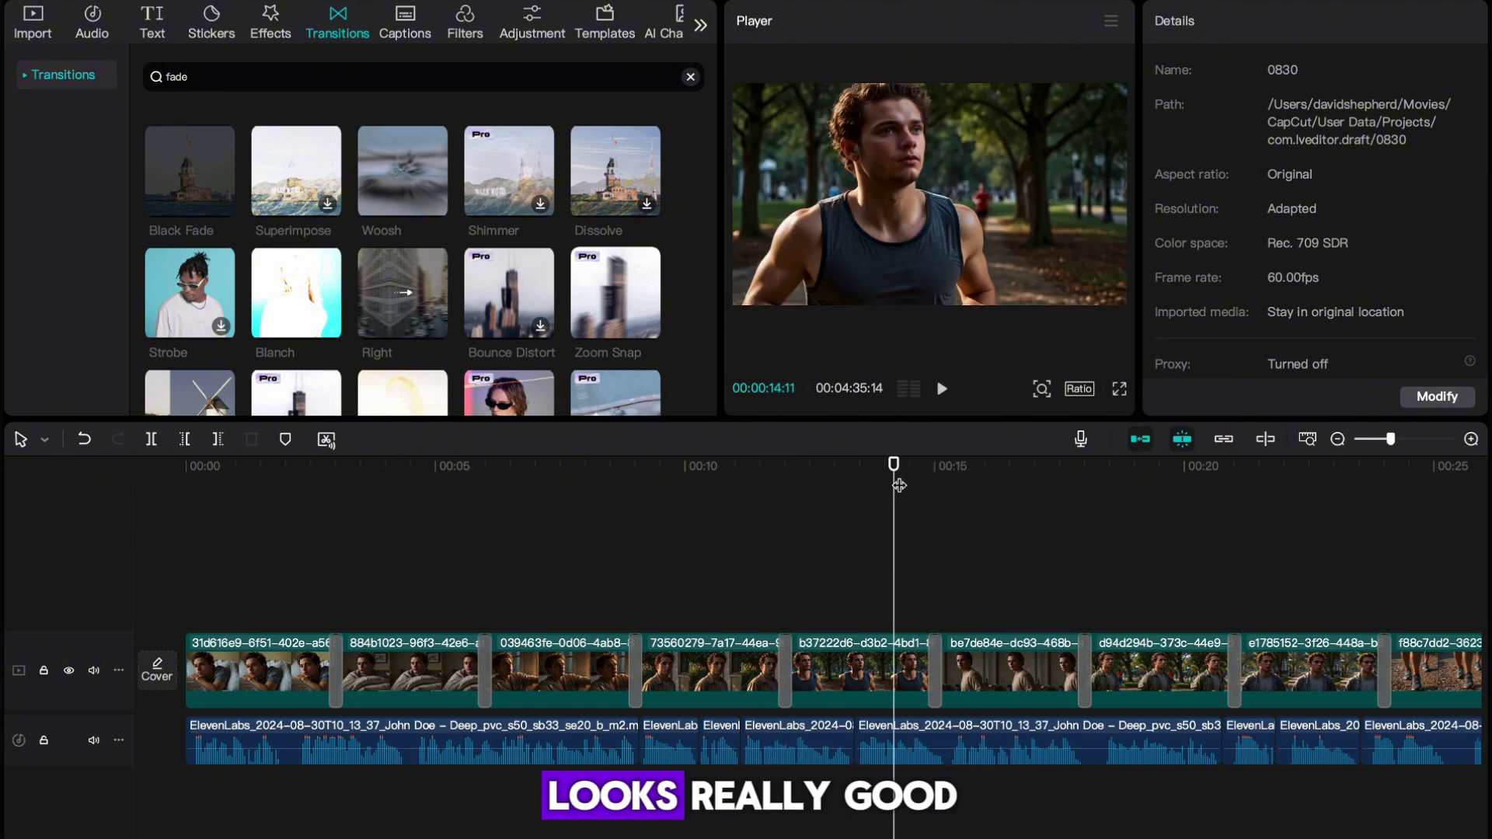
pyautogui.click(95, 447)
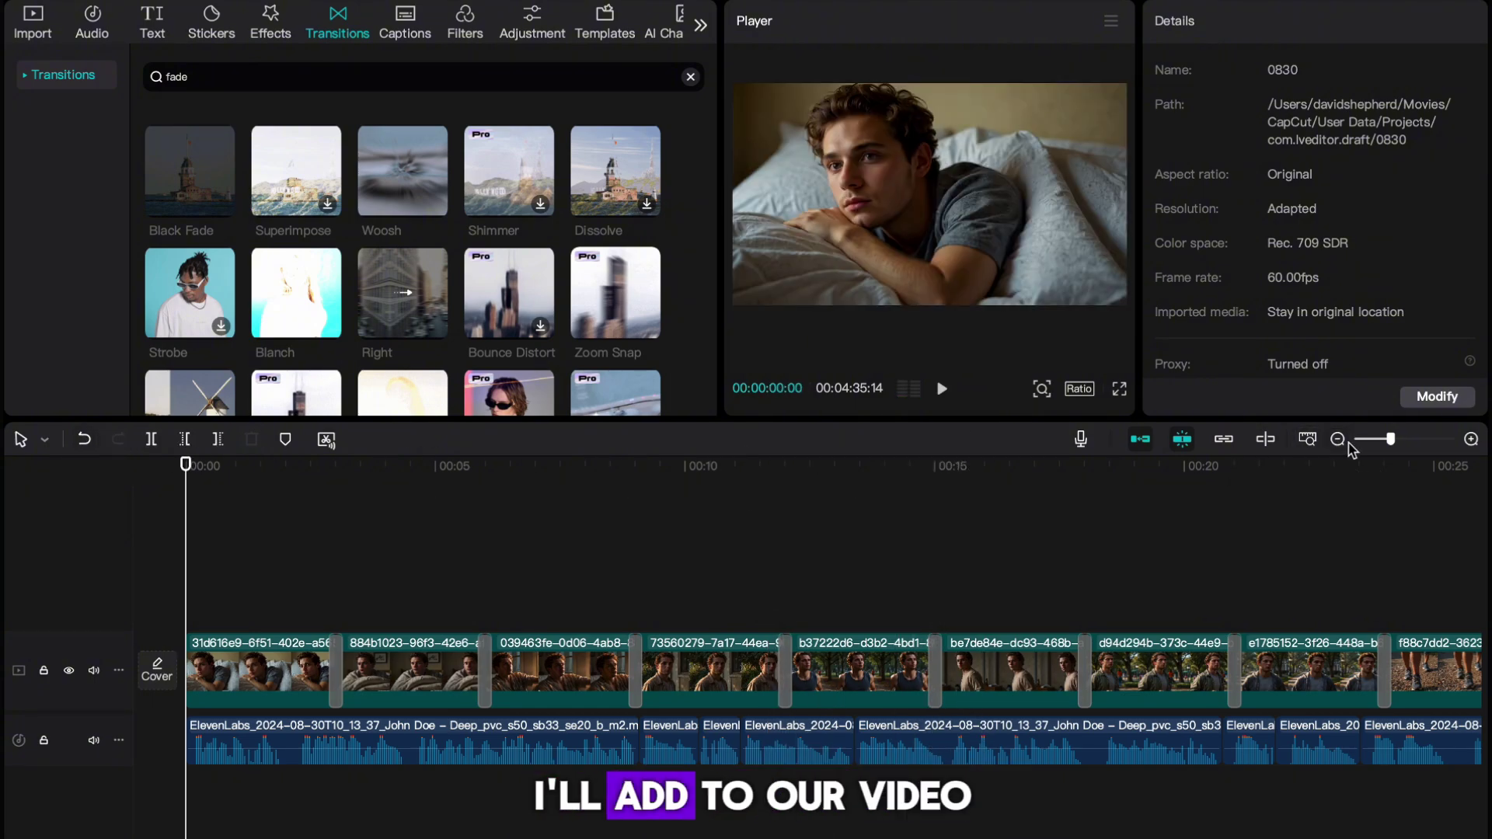
# - Add a custom adjustment layer above the clips and make it span the whole video, ending with the last clip
pyautogui.click(1308, 440)
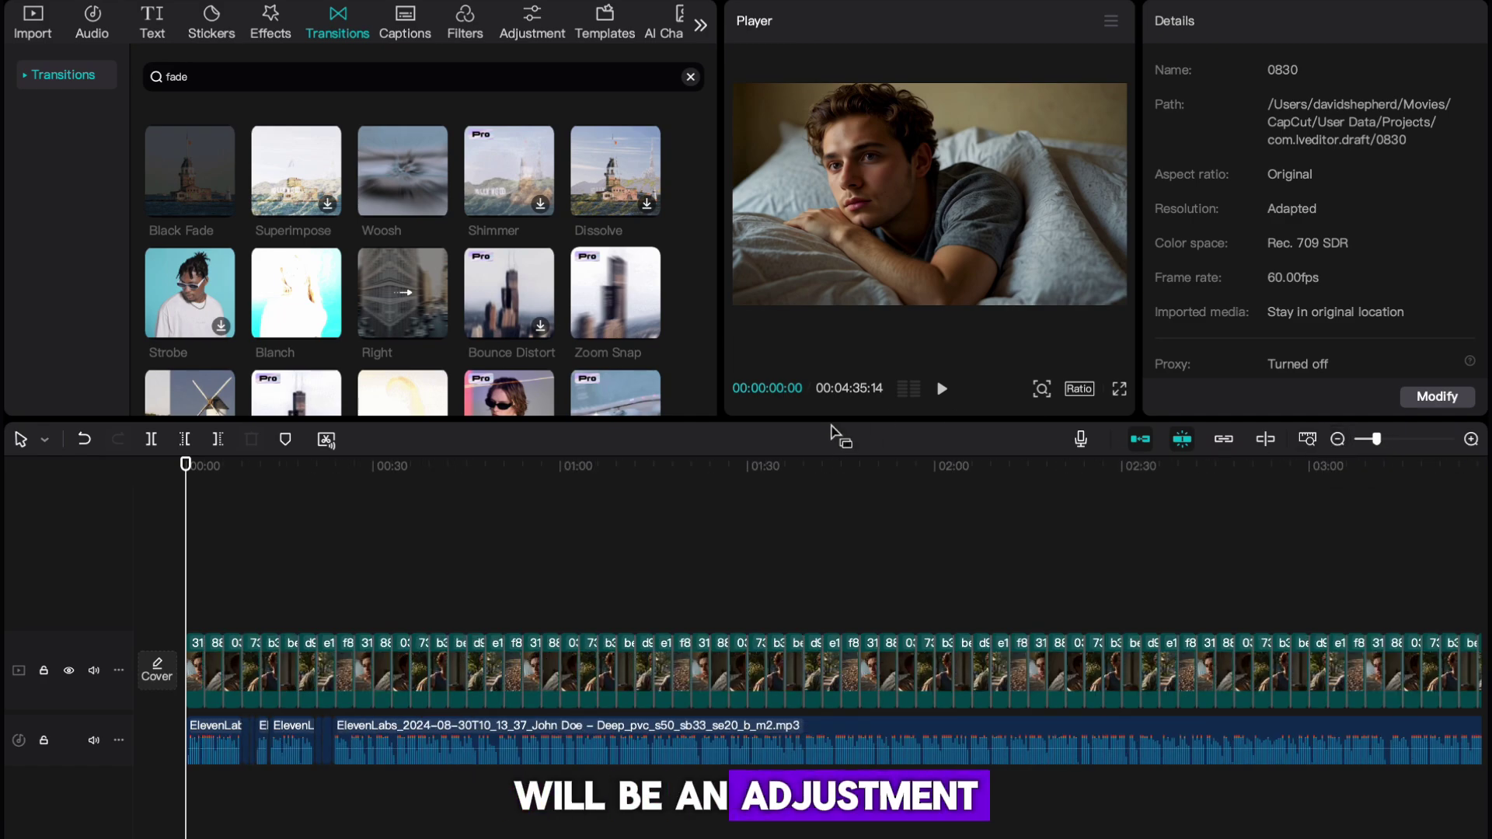
pyautogui.click(529, 35)
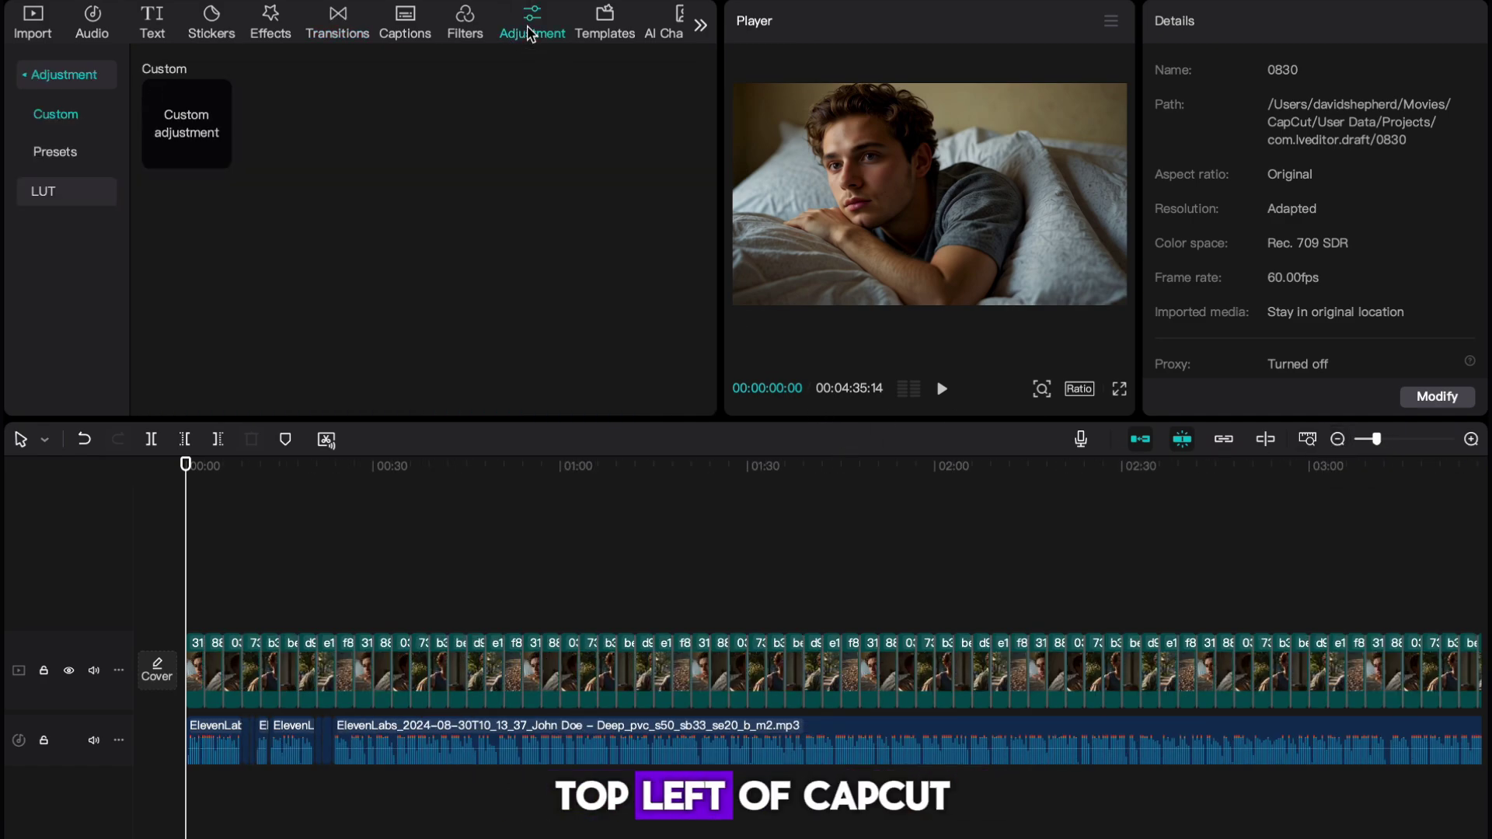
pyautogui.click(218, 156)
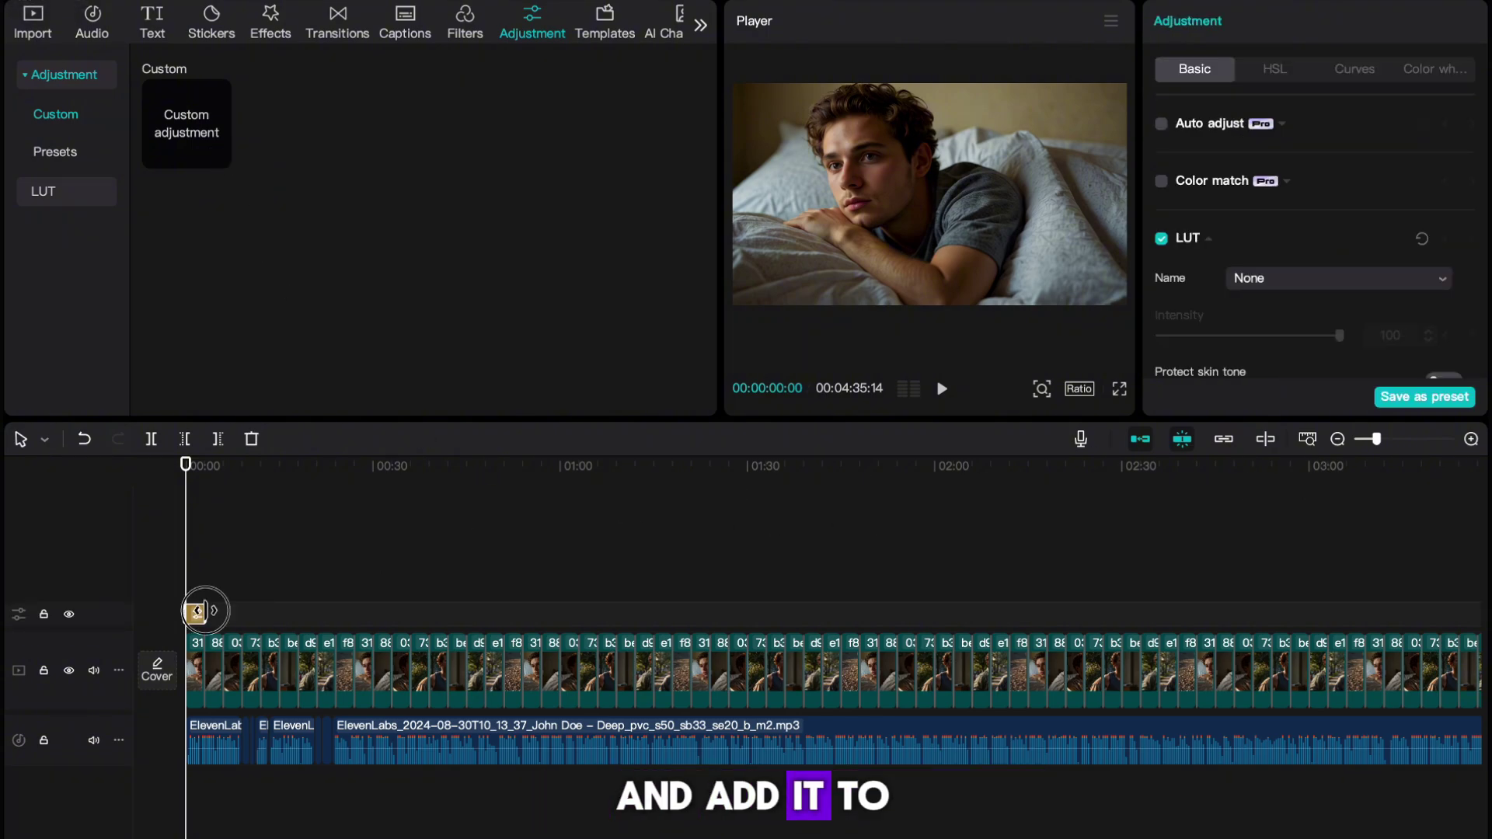
pyautogui.moveTo(204, 612); pyautogui.dragTo(166, 636)
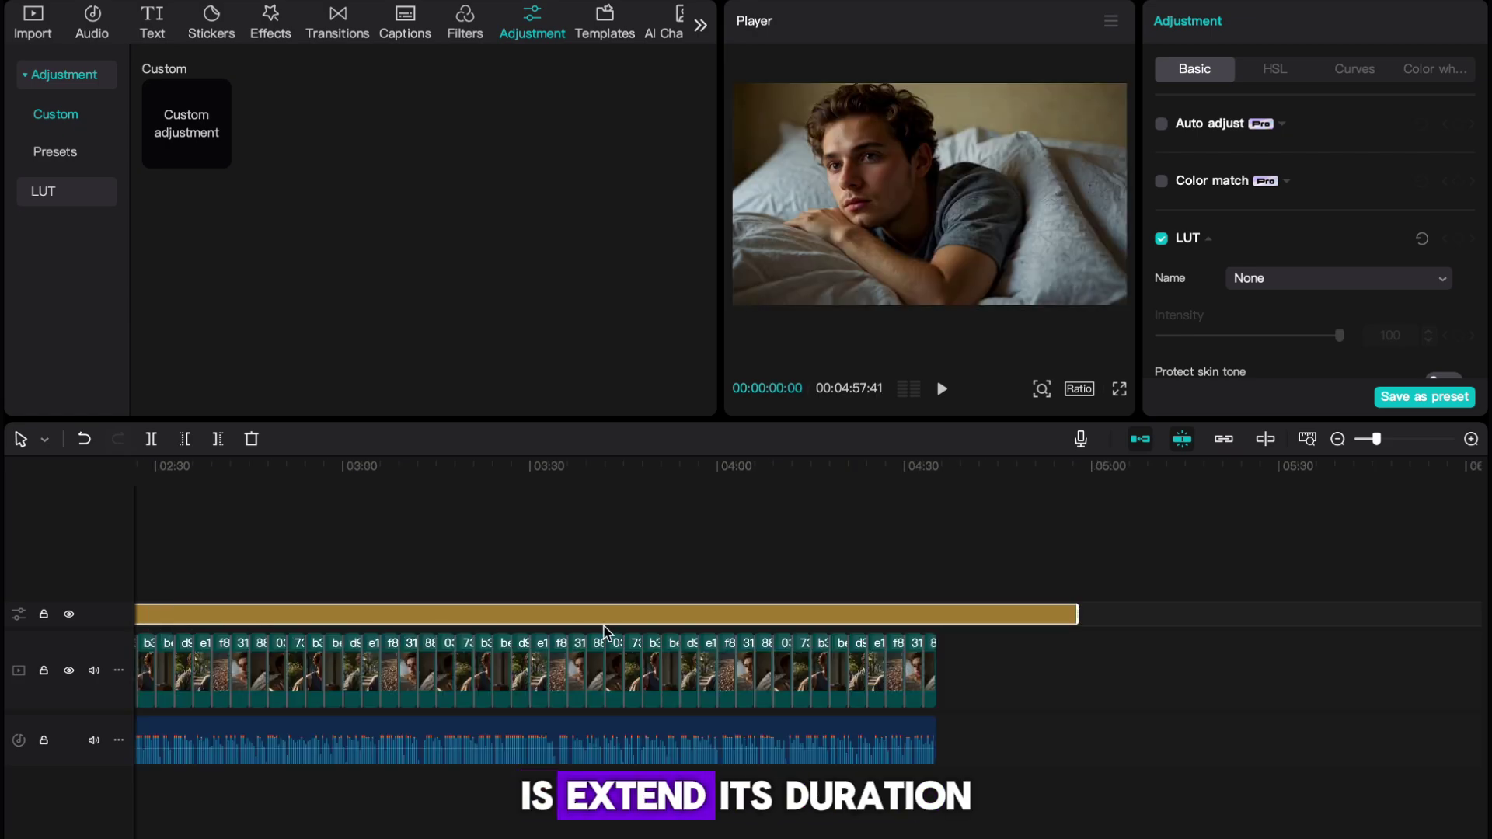
pyautogui.click(936, 586)
pyautogui.click(974, 620)
pyautogui.press('w')
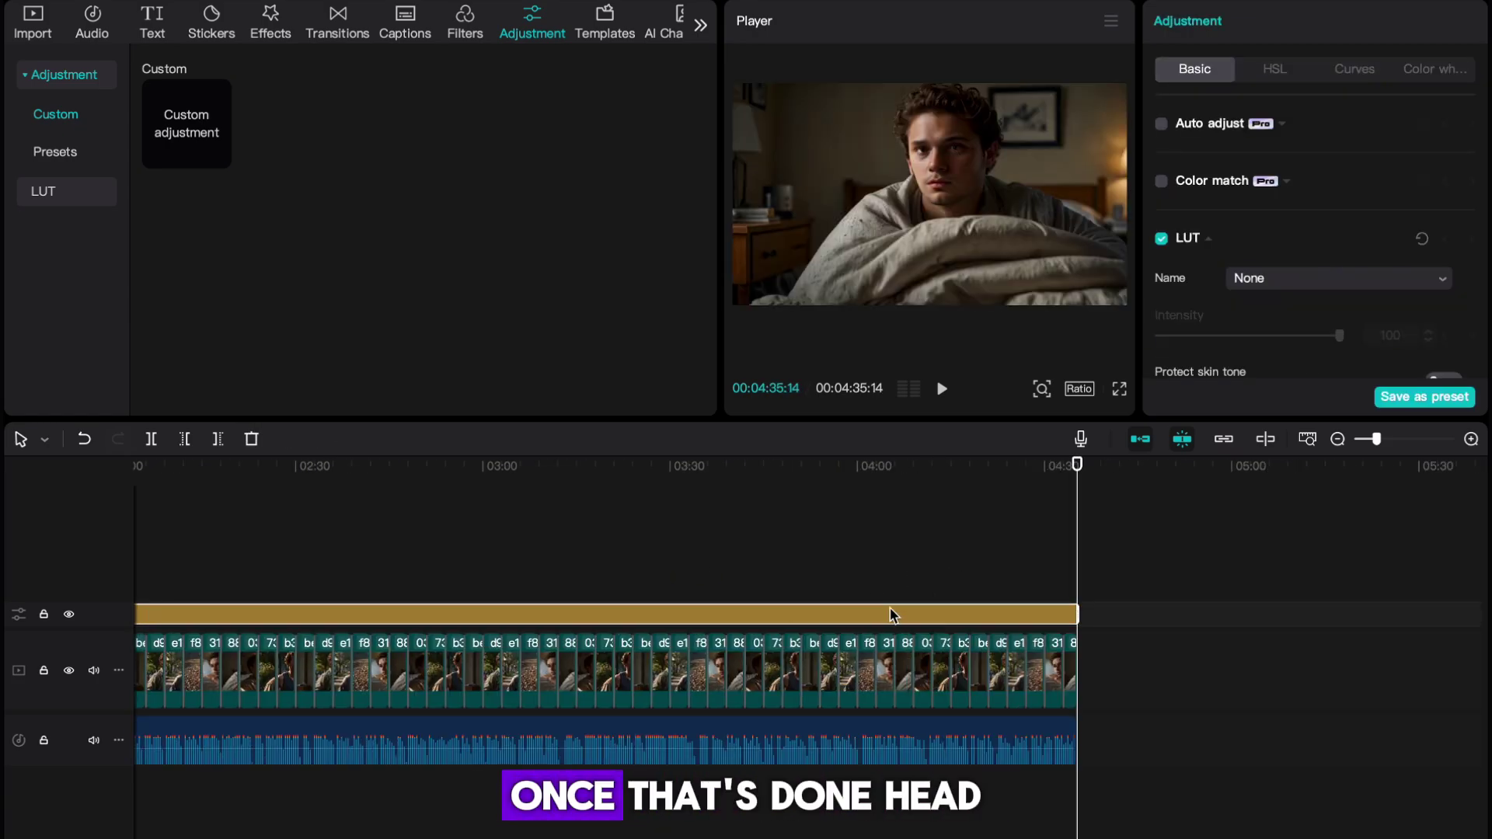
# - Set the adjustment layer's saturation to 15, exposure to -4 and vignette to 20
pyautogui.scroll(-8, 1281, 251)
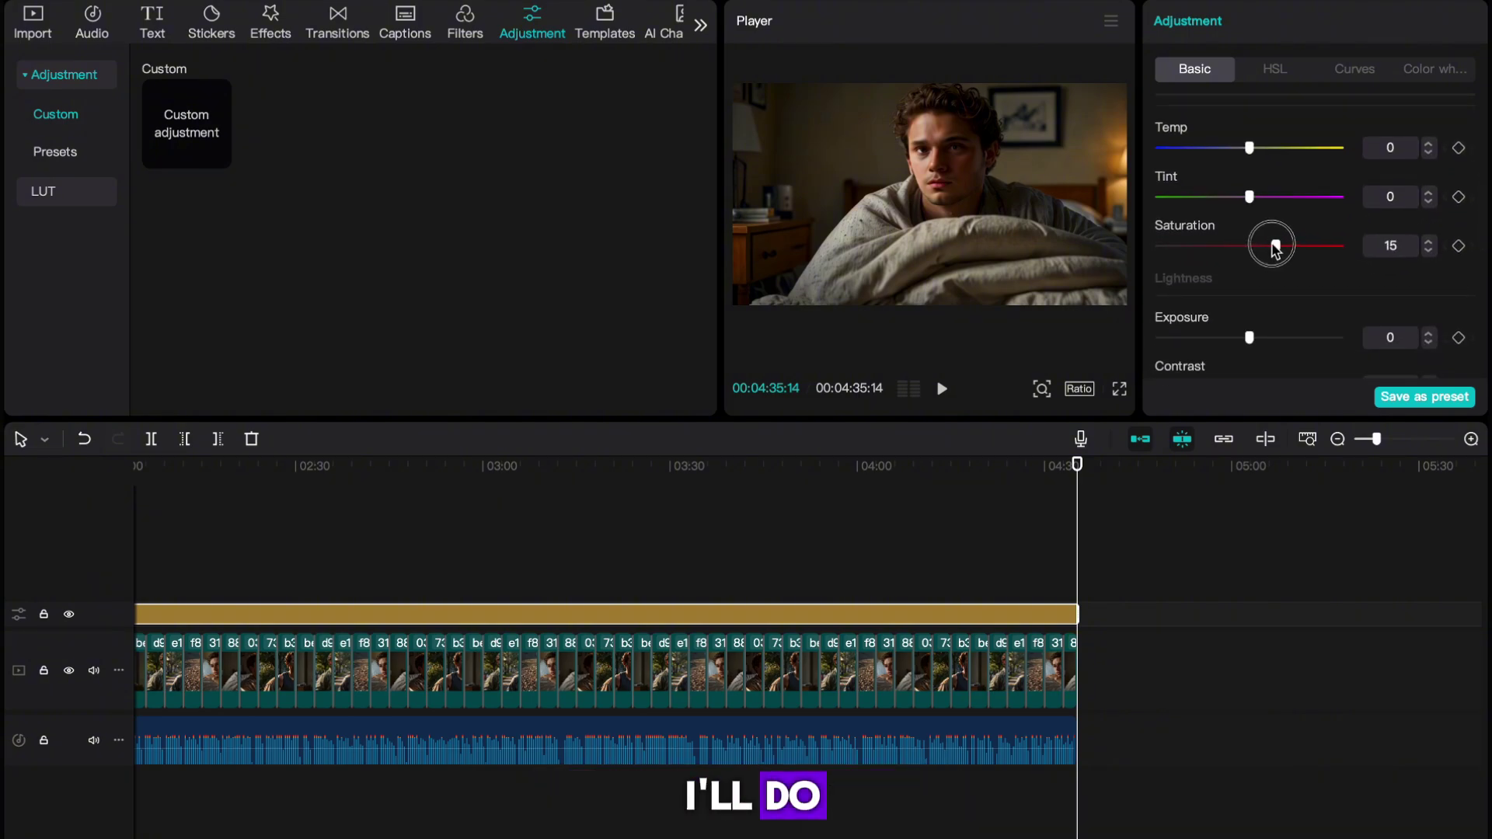
pyautogui.scroll(-1, 1250, 322)
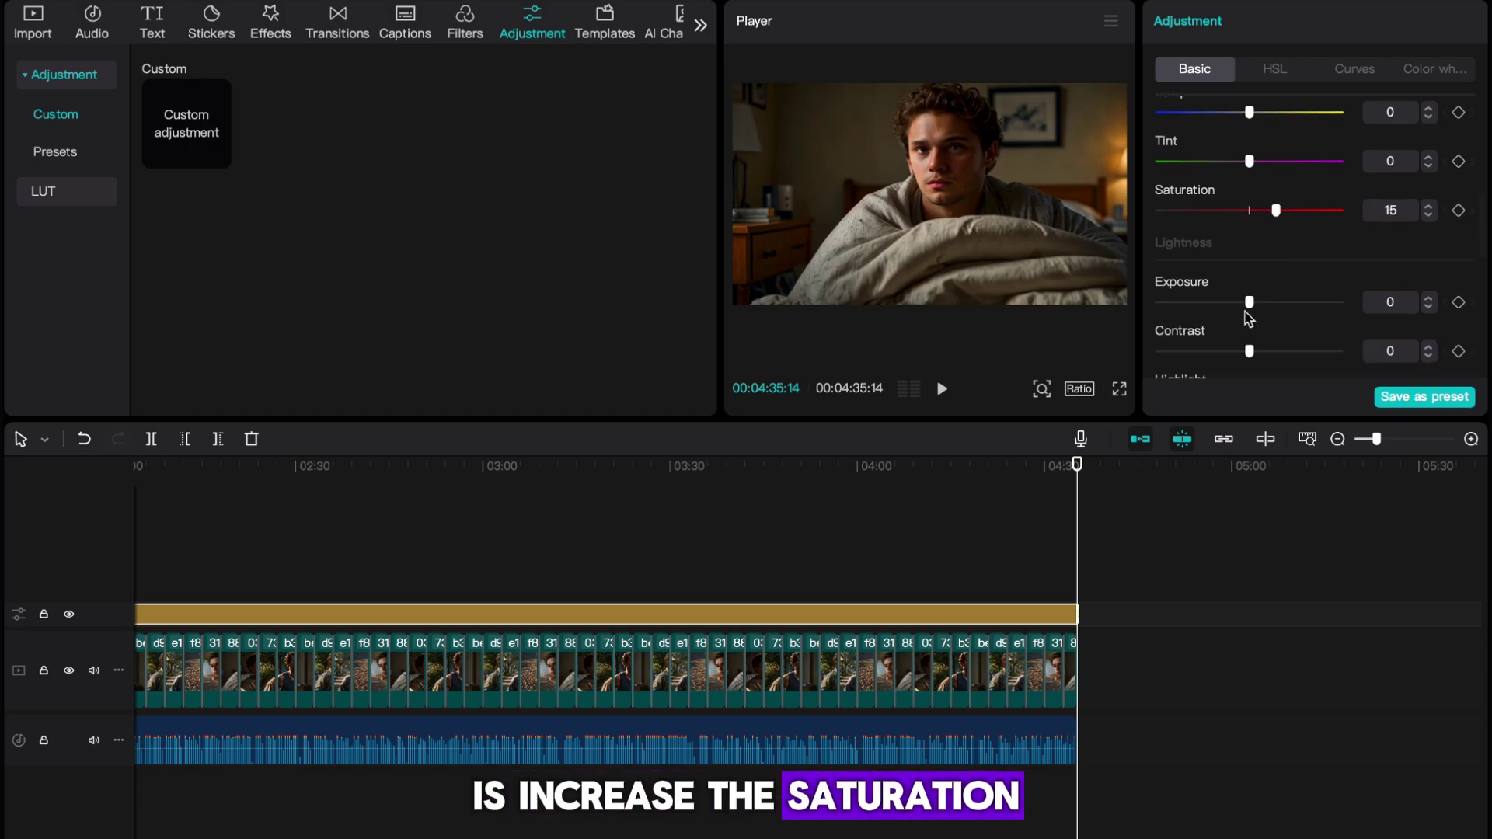
pyautogui.moveTo(1247, 308); pyautogui.dragTo(1242, 304)
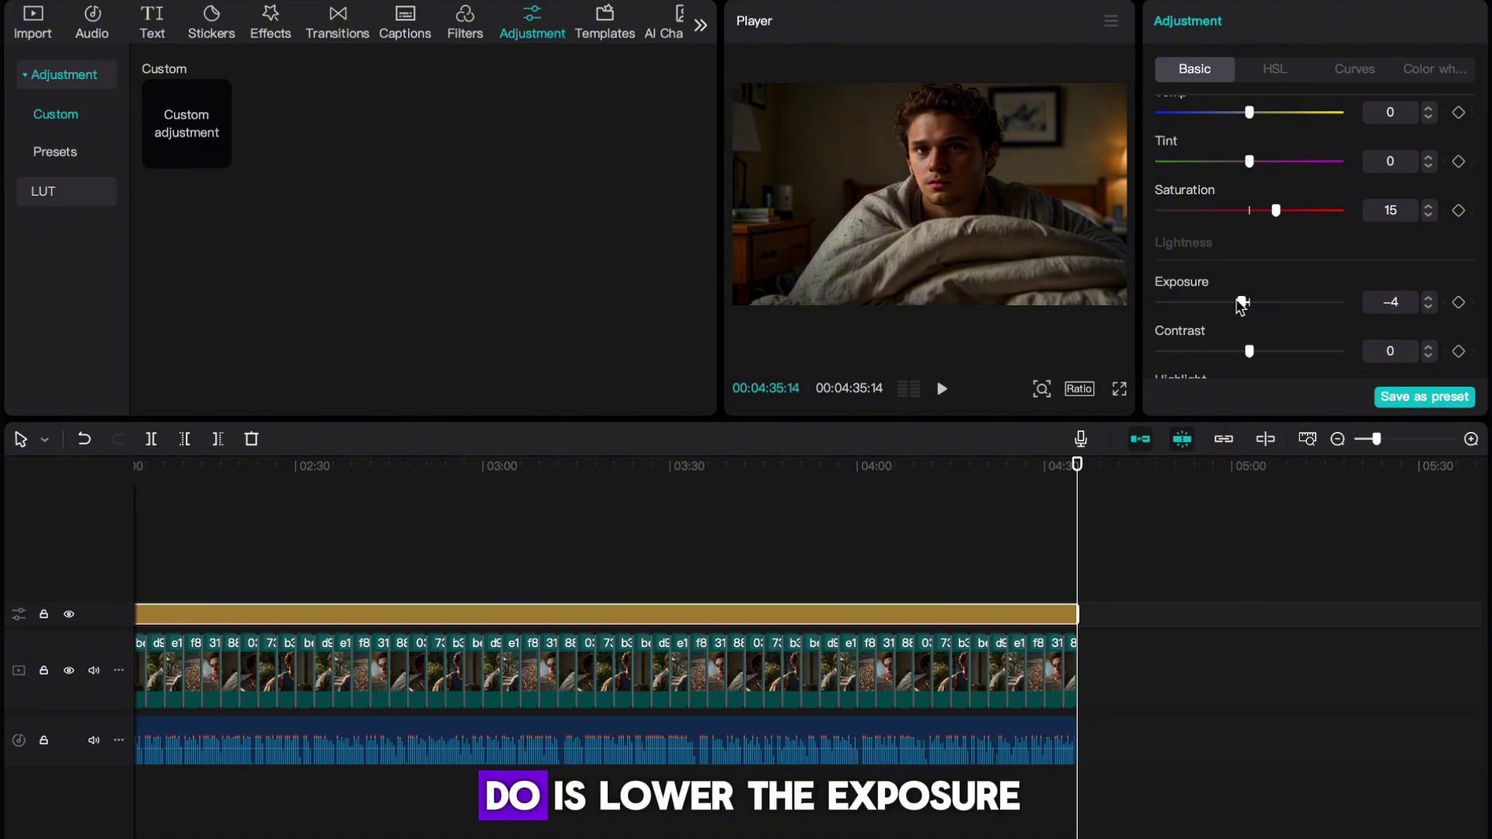
pyautogui.scroll(-6, 1314, 333)
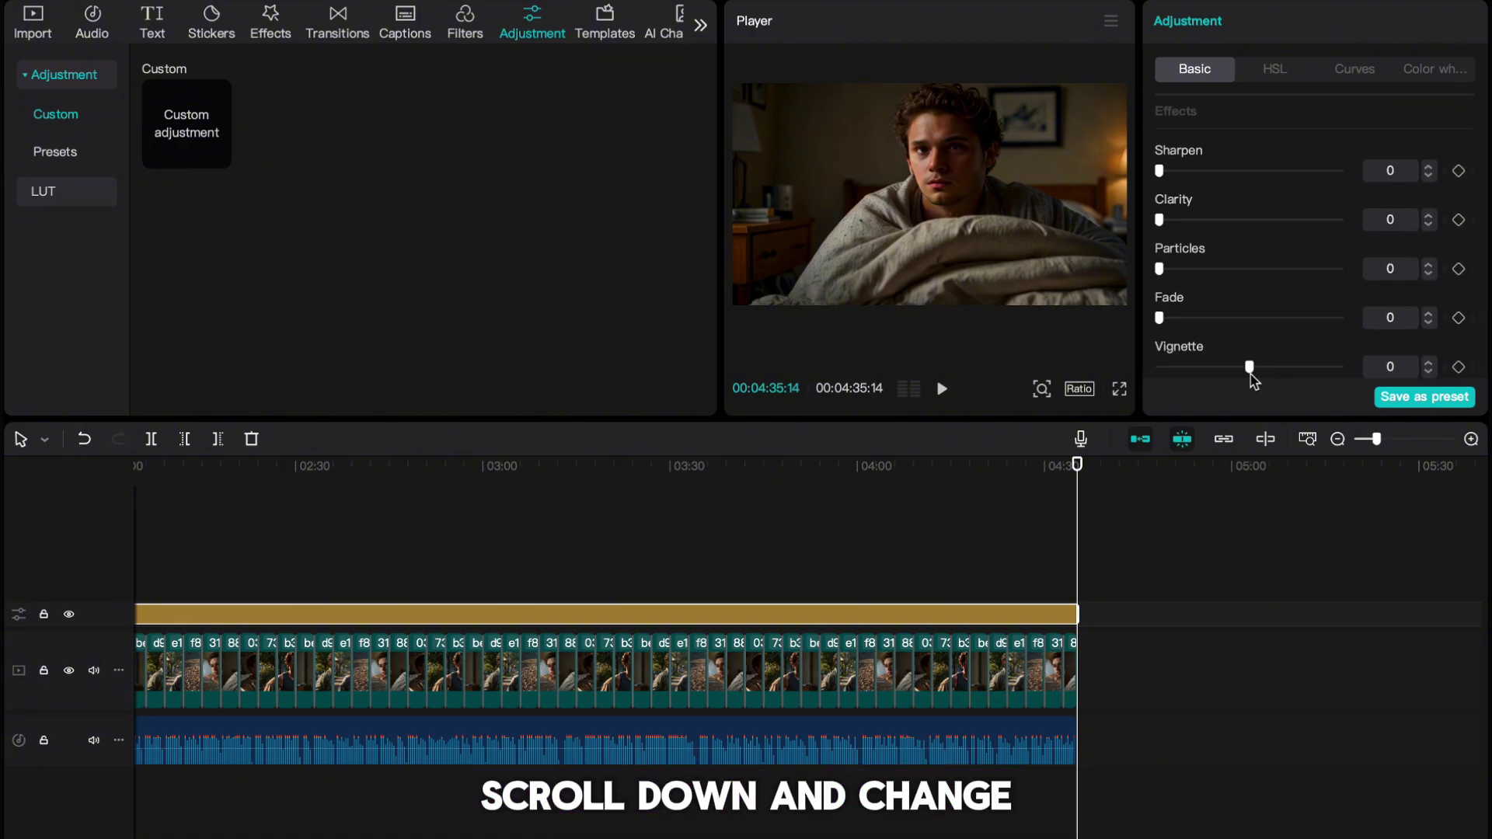
pyautogui.moveTo(1250, 366); pyautogui.dragTo(1285, 371)
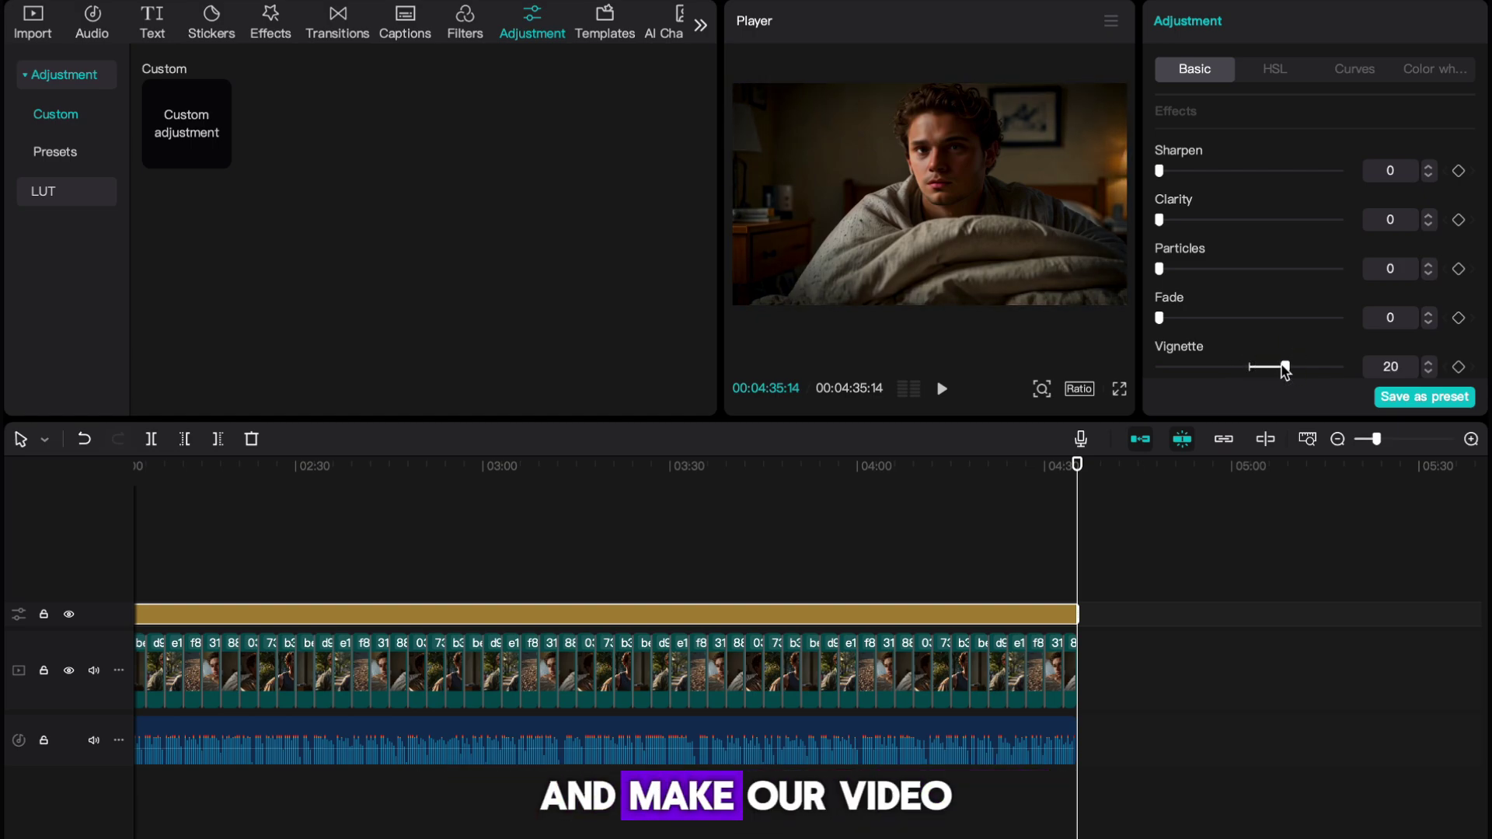
# - Return the playhead to the start and generate auto captions with English as the spoken language
pyautogui.hscroll(-10, 894, 555)
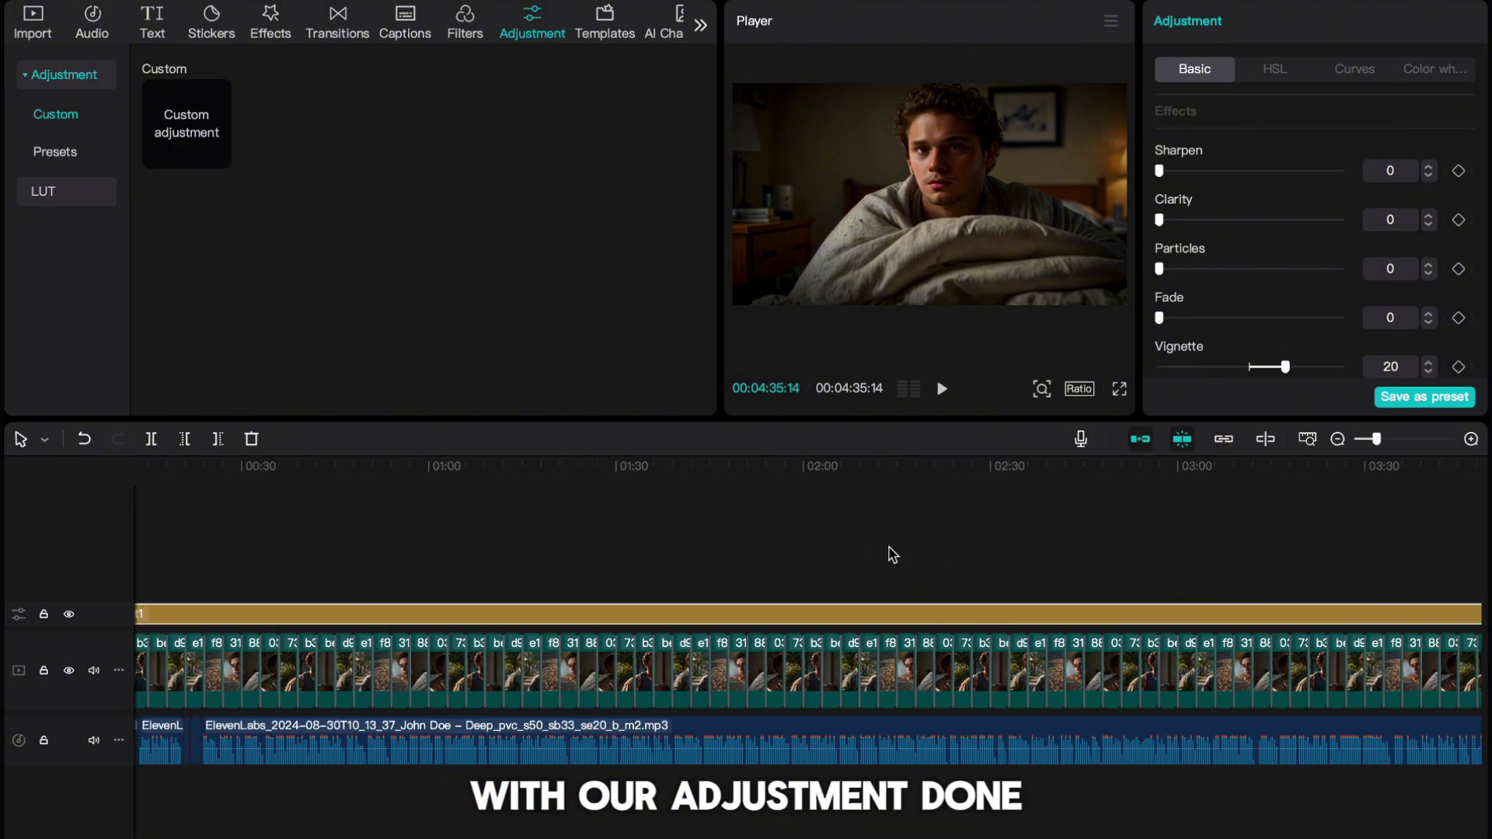
pyautogui.click(222, 546)
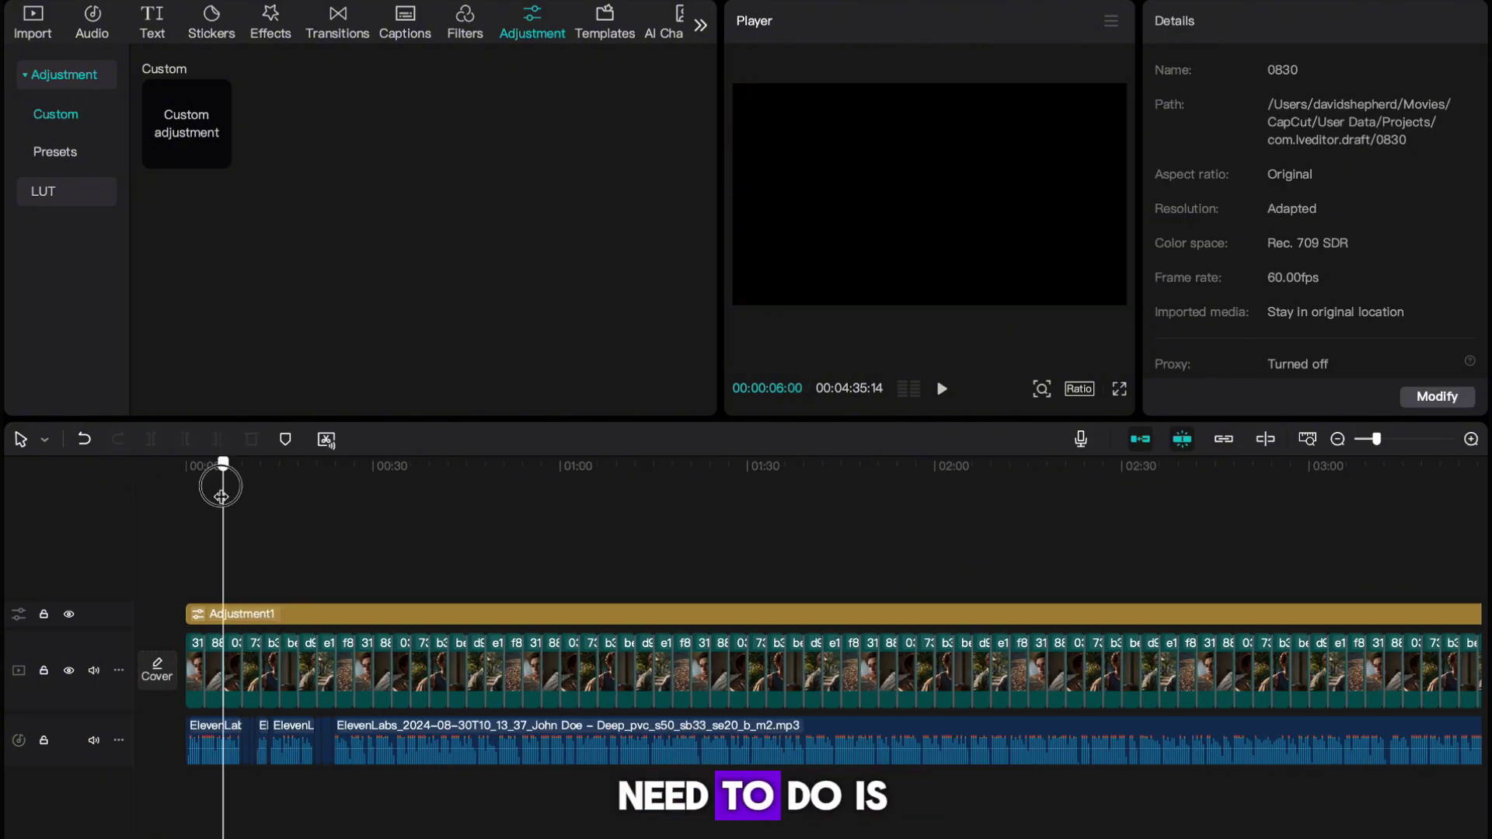
pyautogui.moveTo(221, 496); pyautogui.dragTo(163, 494)
pyautogui.press('super+equal')
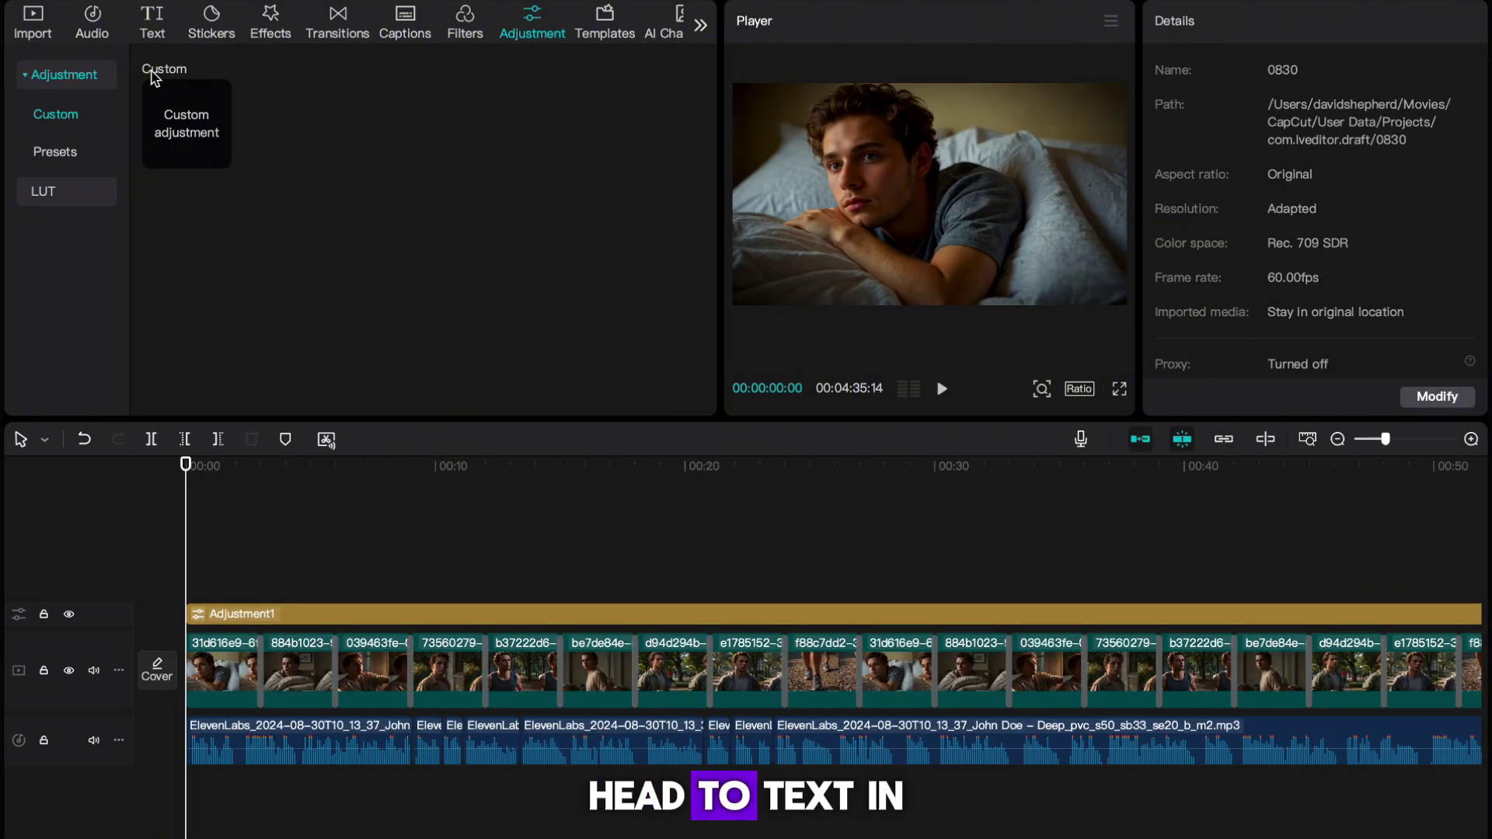
pyautogui.click(153, 33)
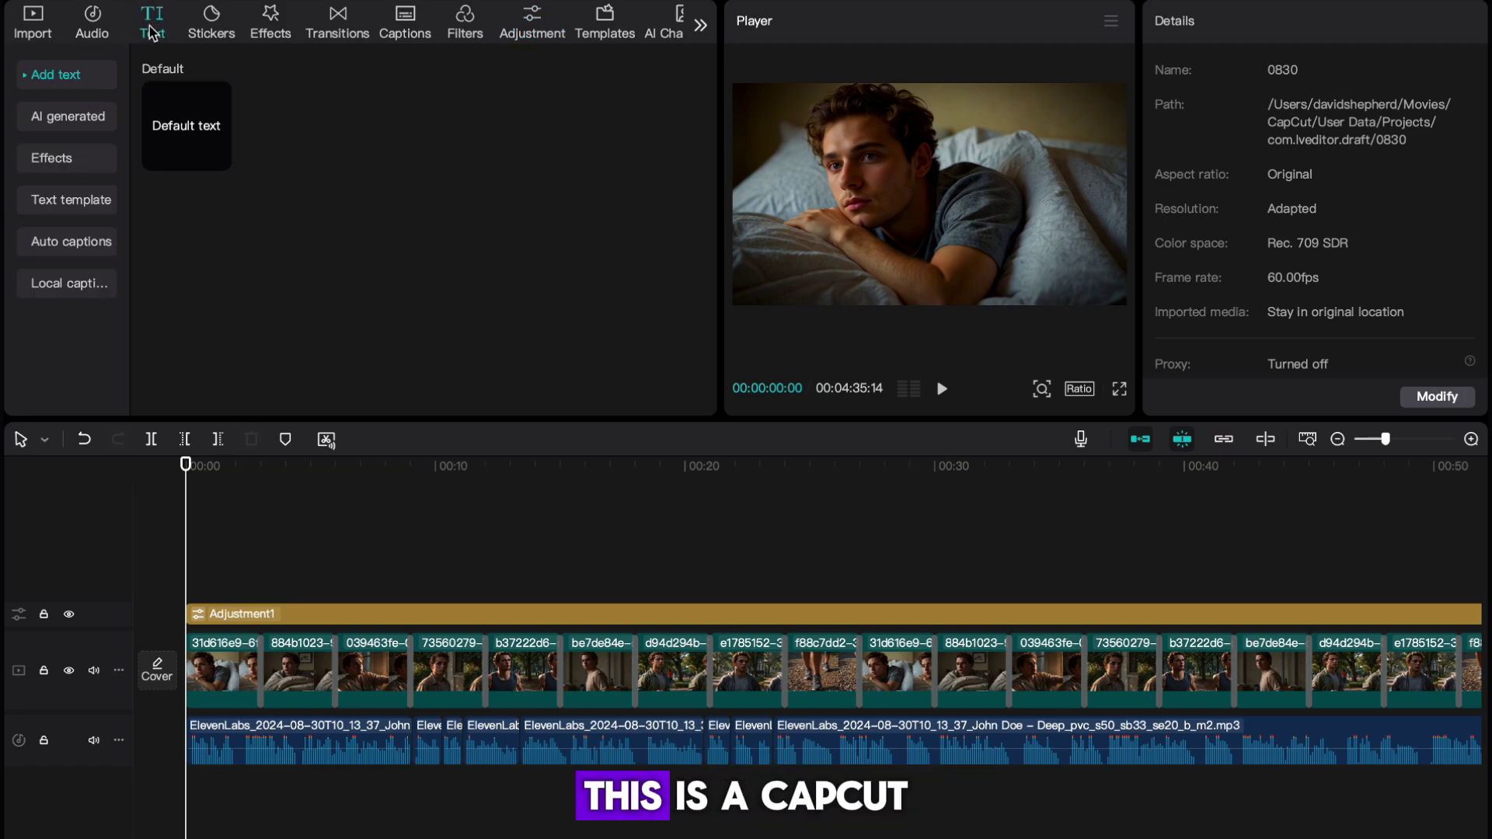
pyautogui.click(81, 244)
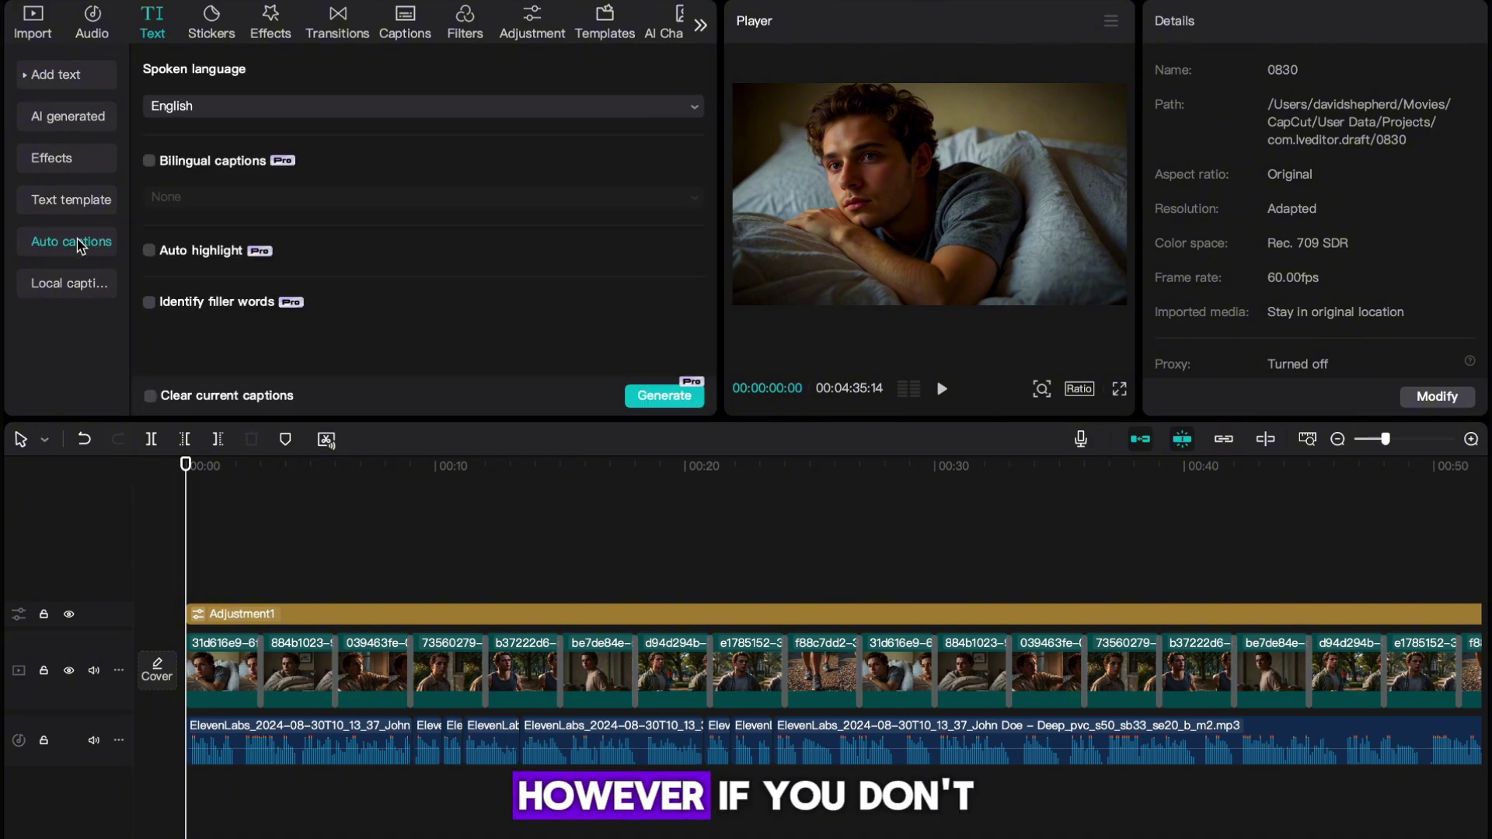
pyautogui.click(645, 397)
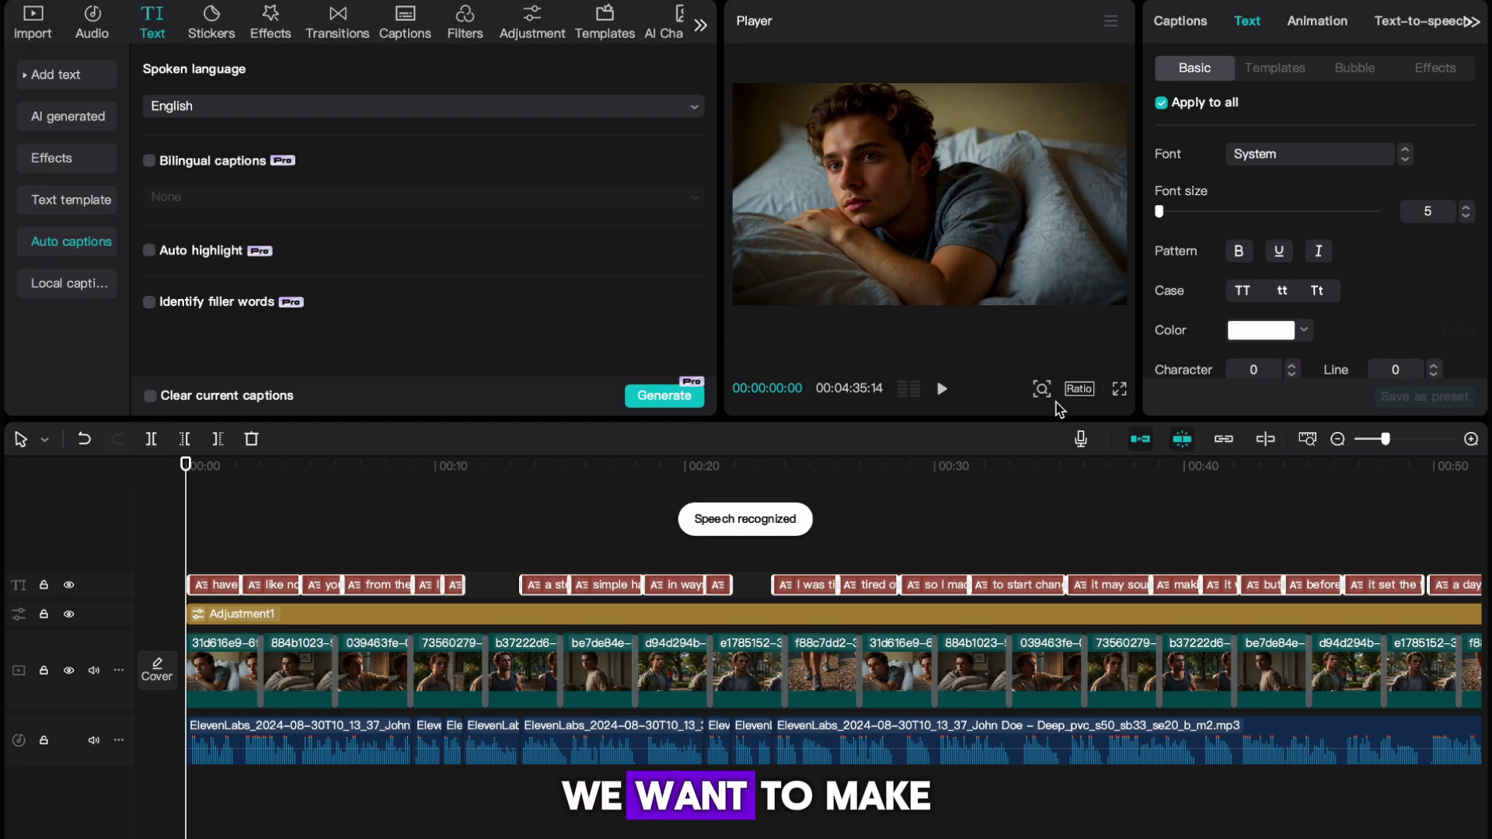
# - Apply the white "brown fox" text template to all captions, play the opening seconds to check them, and open the basic text settings
pyautogui.click(1307, 439)
pyautogui.click(942, 389)
pyautogui.click(944, 389)
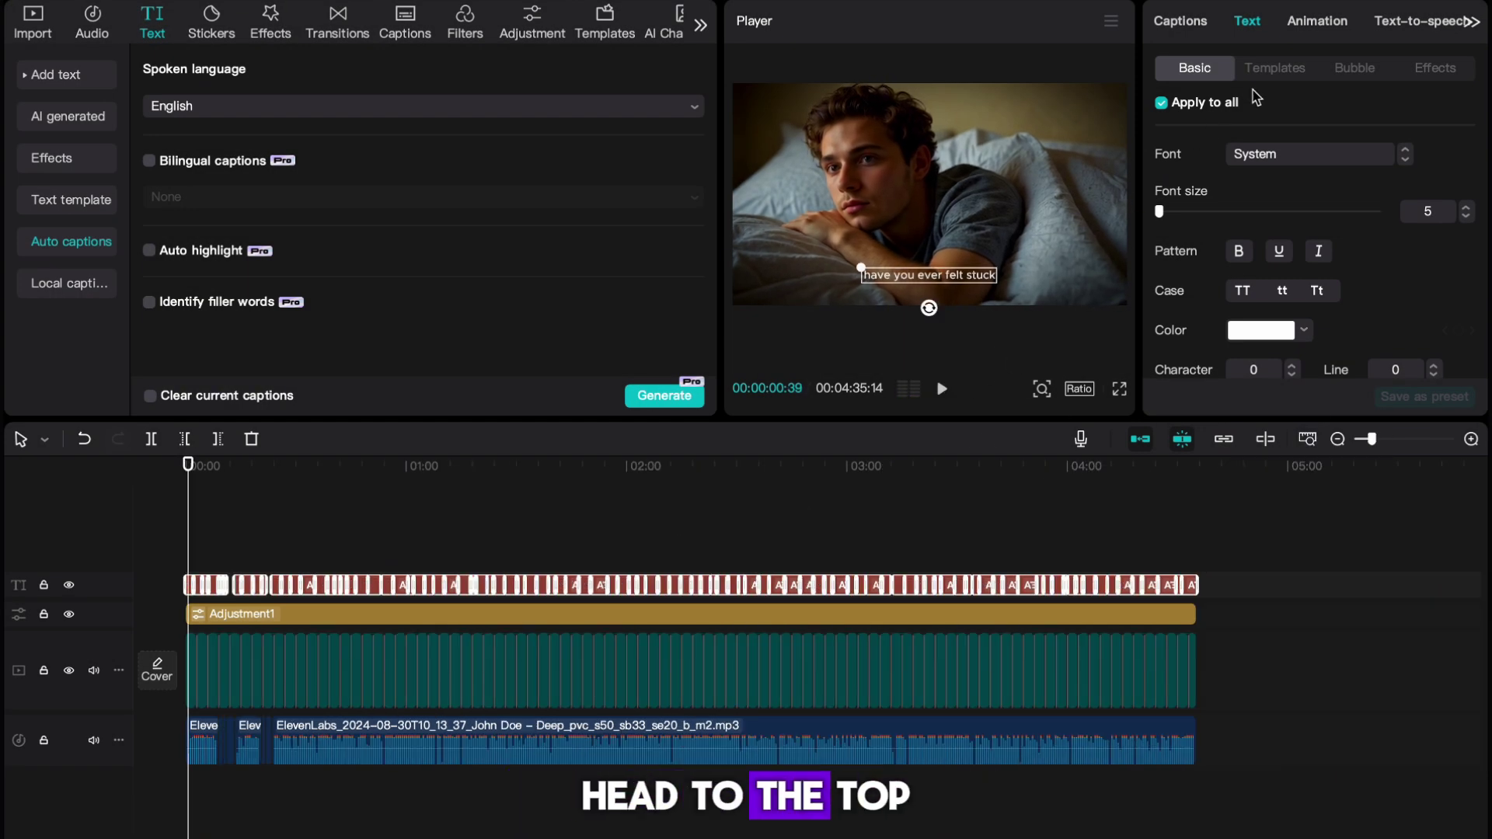
pyautogui.click(1268, 72)
pyautogui.click(1262, 303)
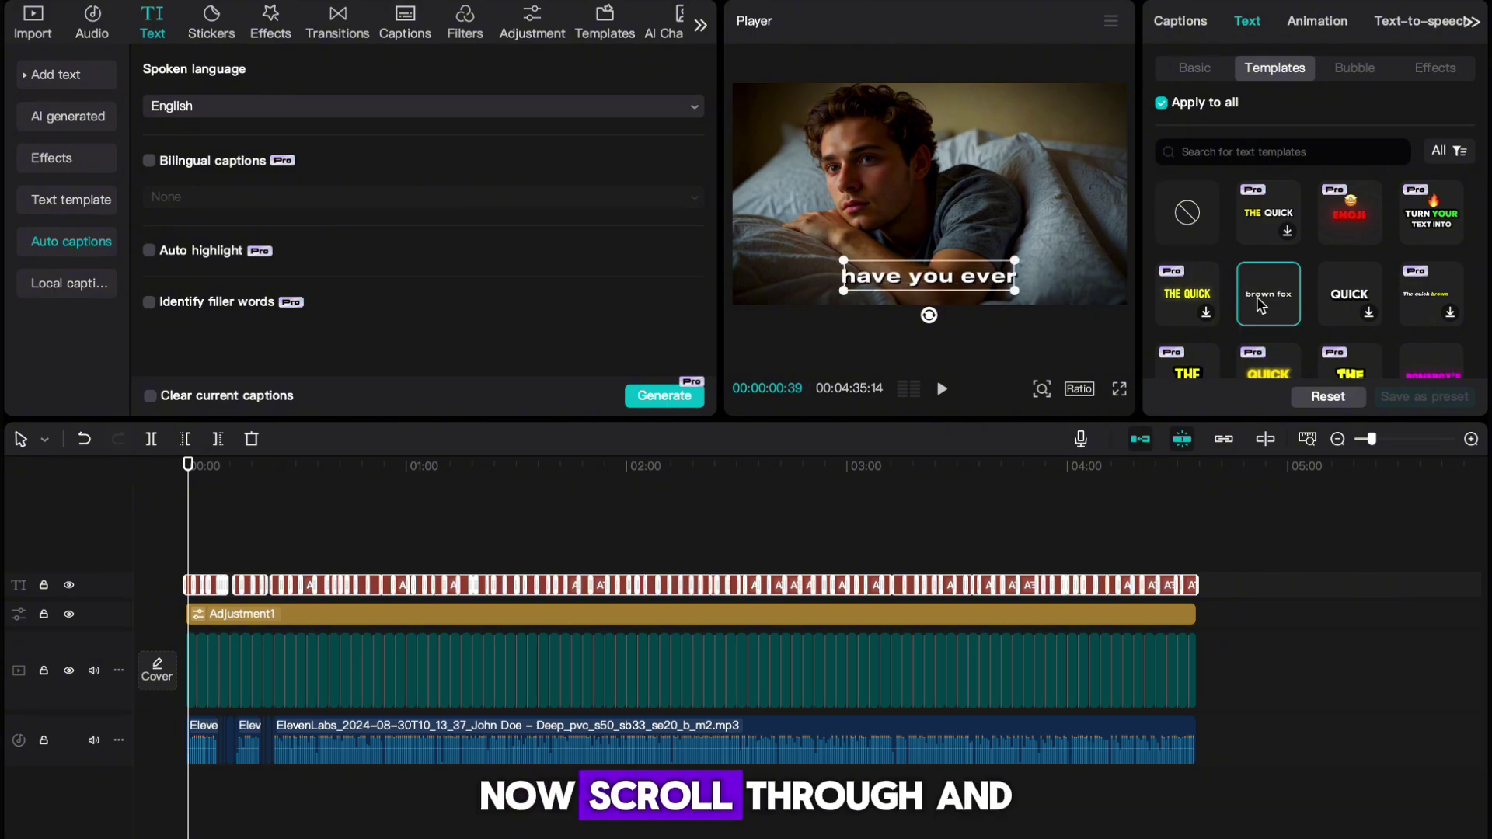
pyautogui.press('space')
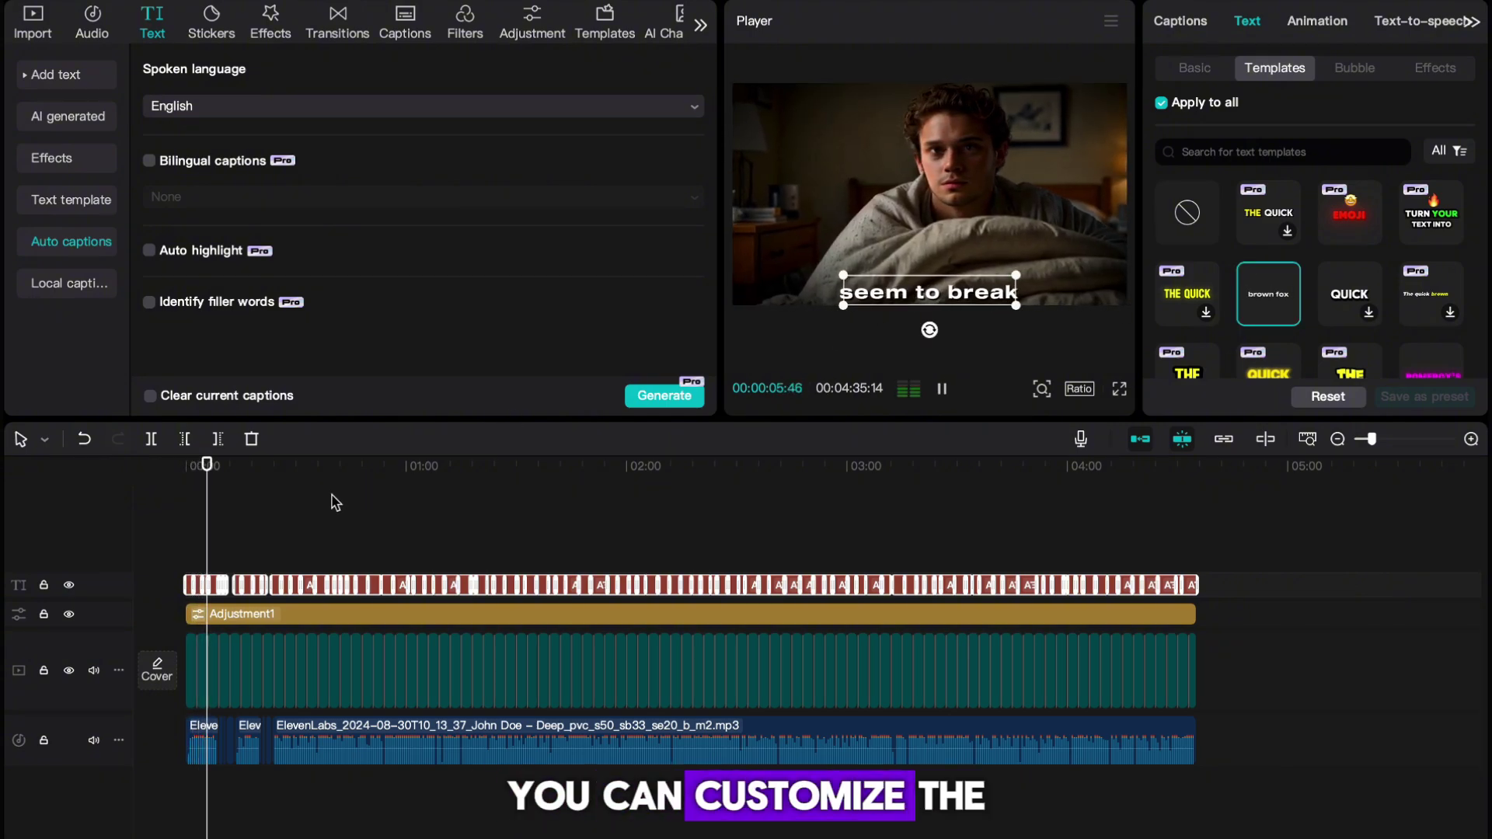
pyautogui.press('space')
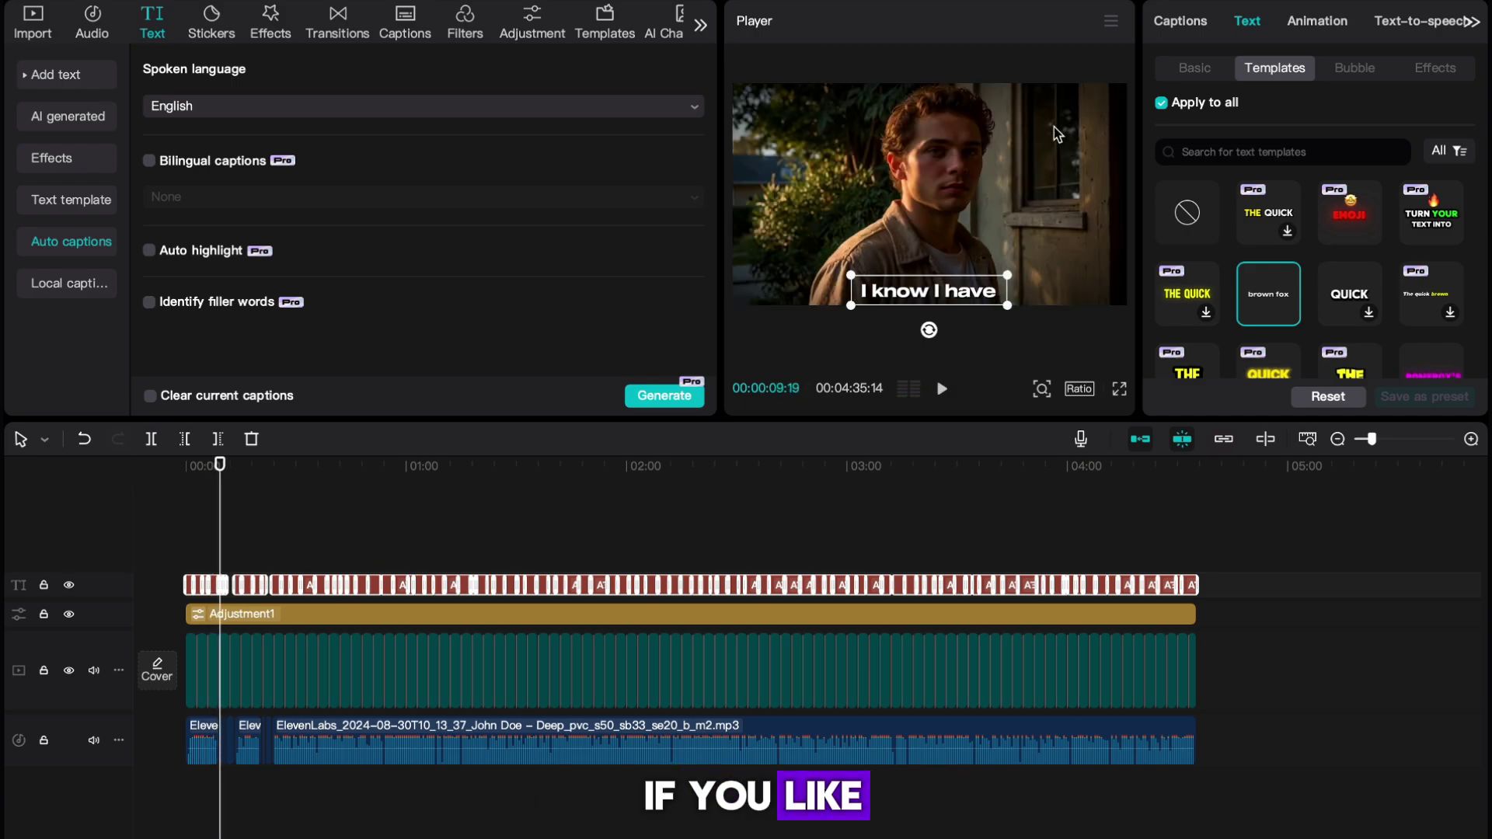
pyautogui.click(1196, 69)
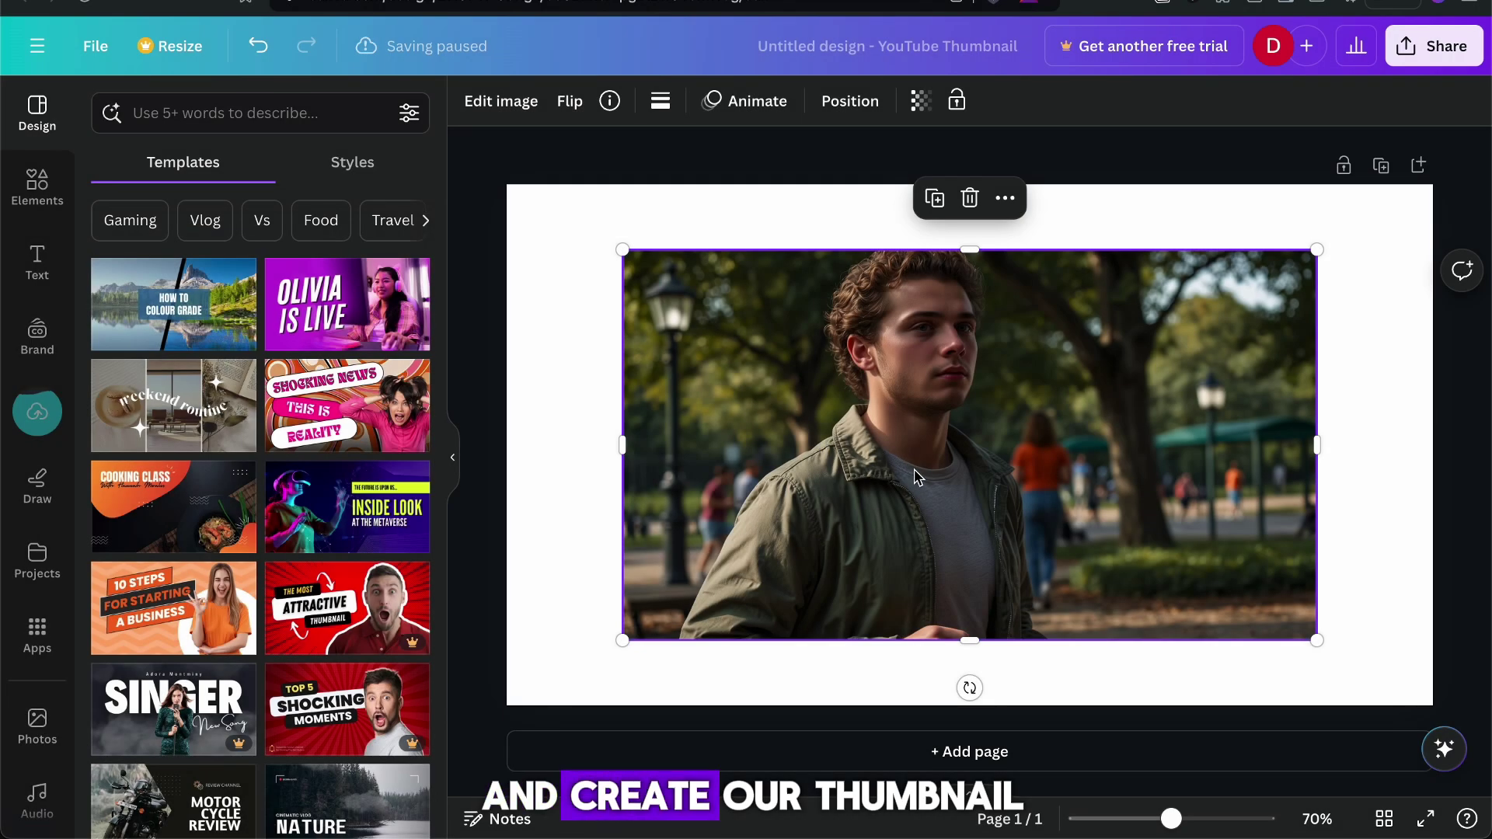
pyautogui.moveTo(955, 493); pyautogui.dragTo(792, 412)
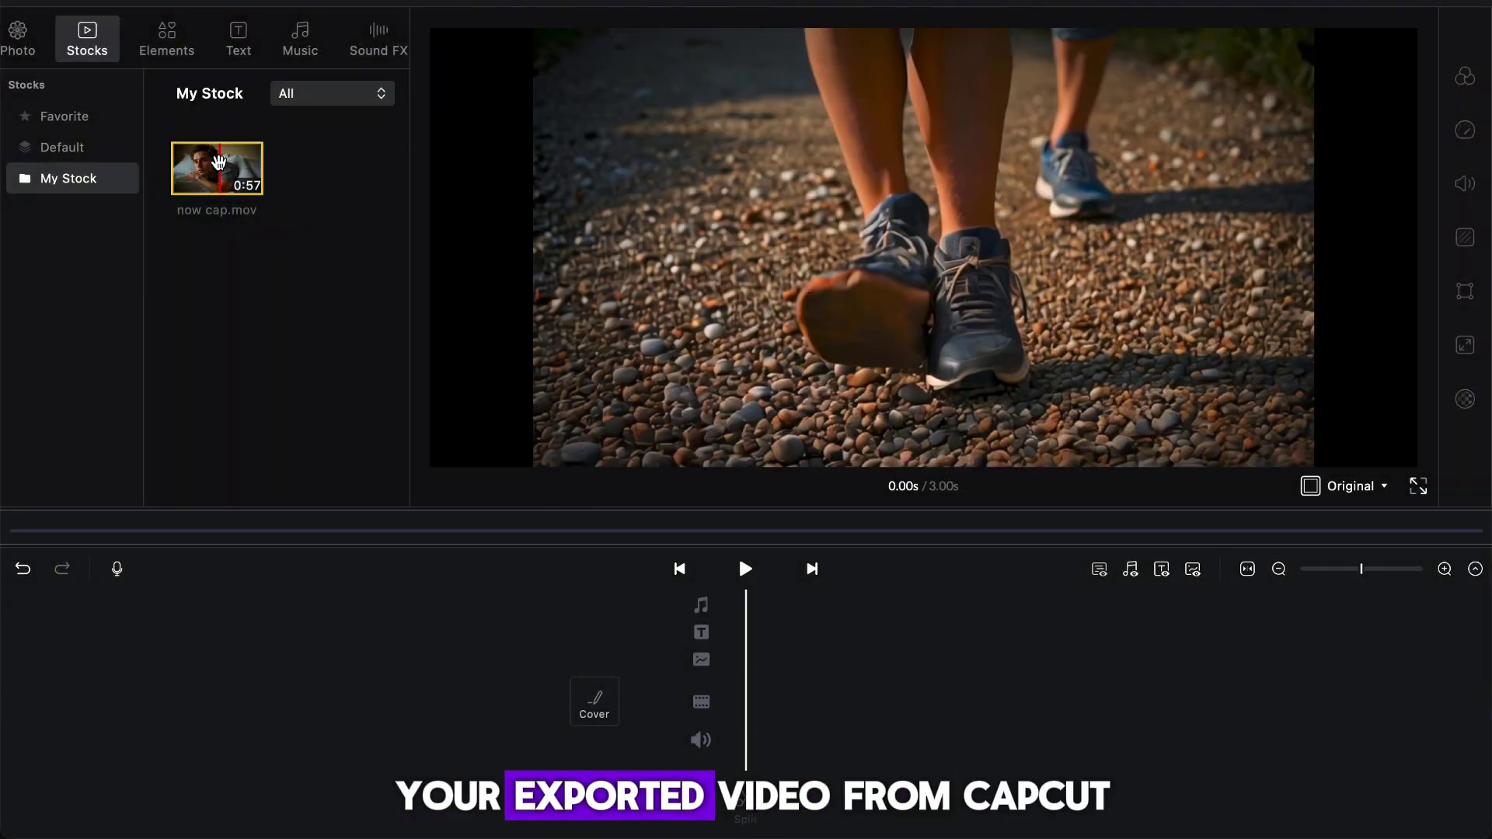
# - In the second video editor, place now cap.mov at the start of the timeline and generate auto captions for it
pyautogui.moveTo(214, 167); pyautogui.dragTo(765, 702)
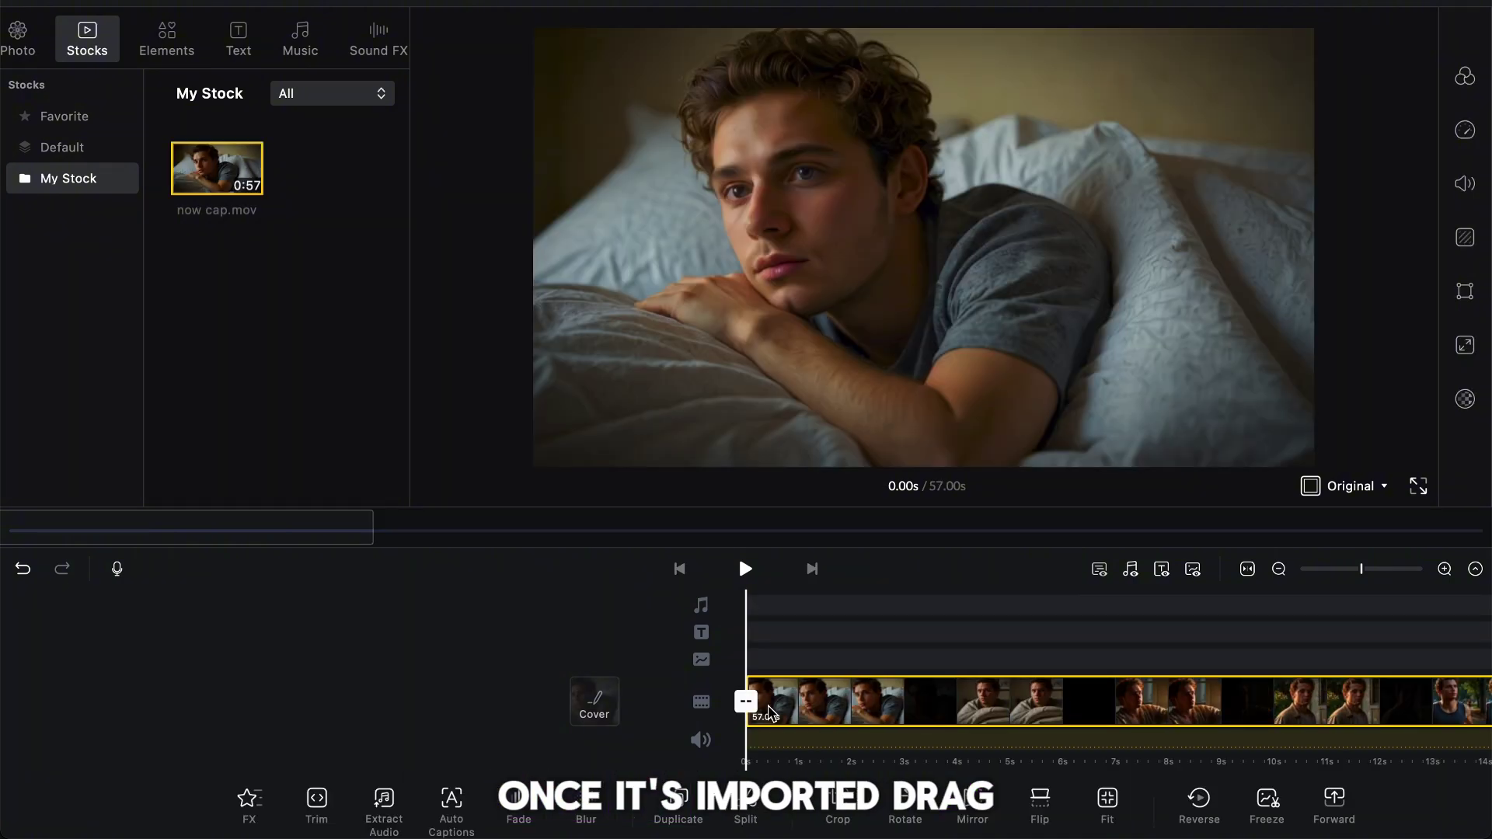
pyautogui.click(451, 805)
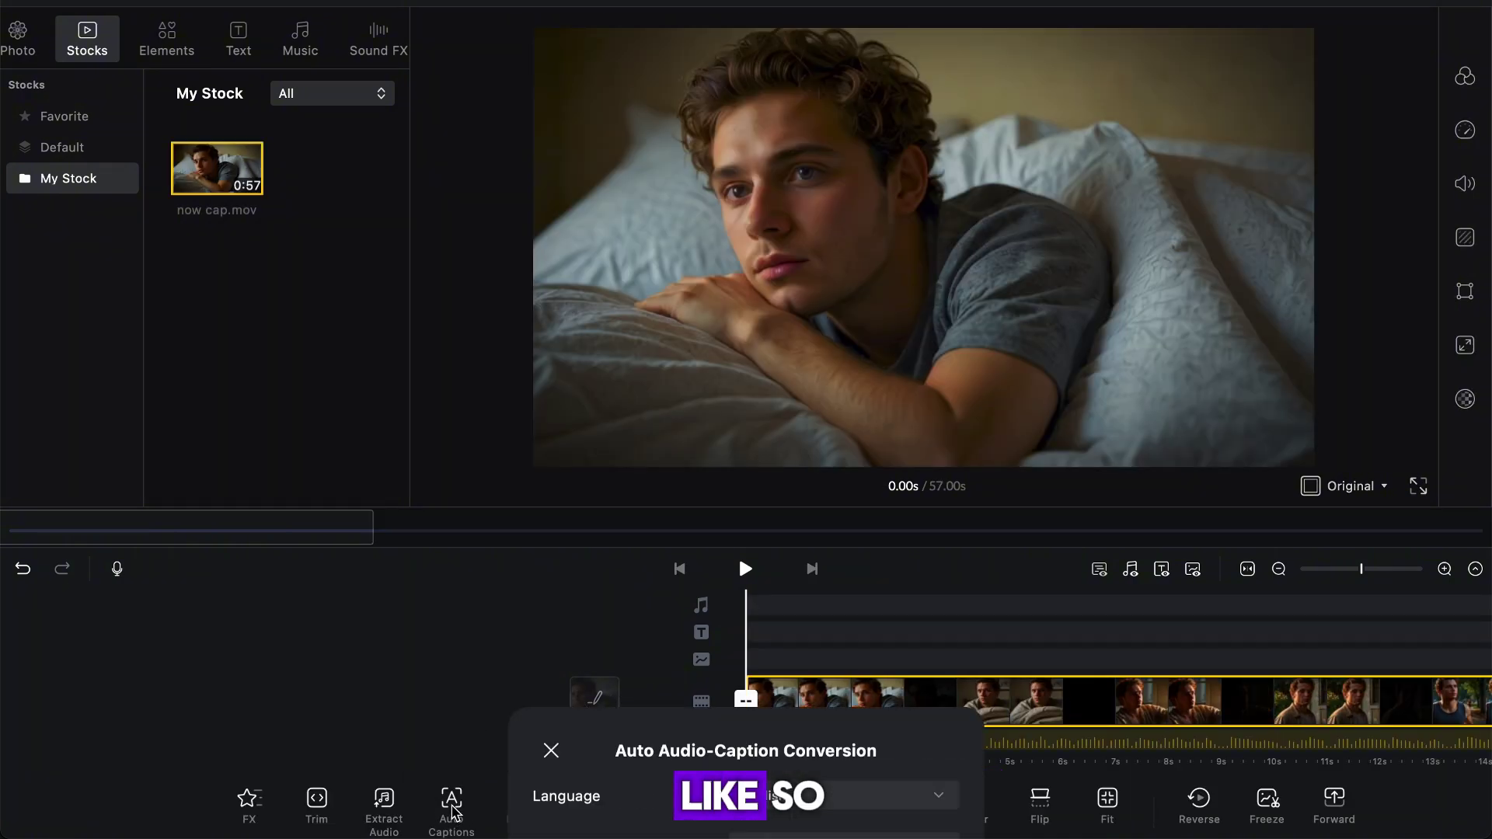
pyautogui.click(725, 486)
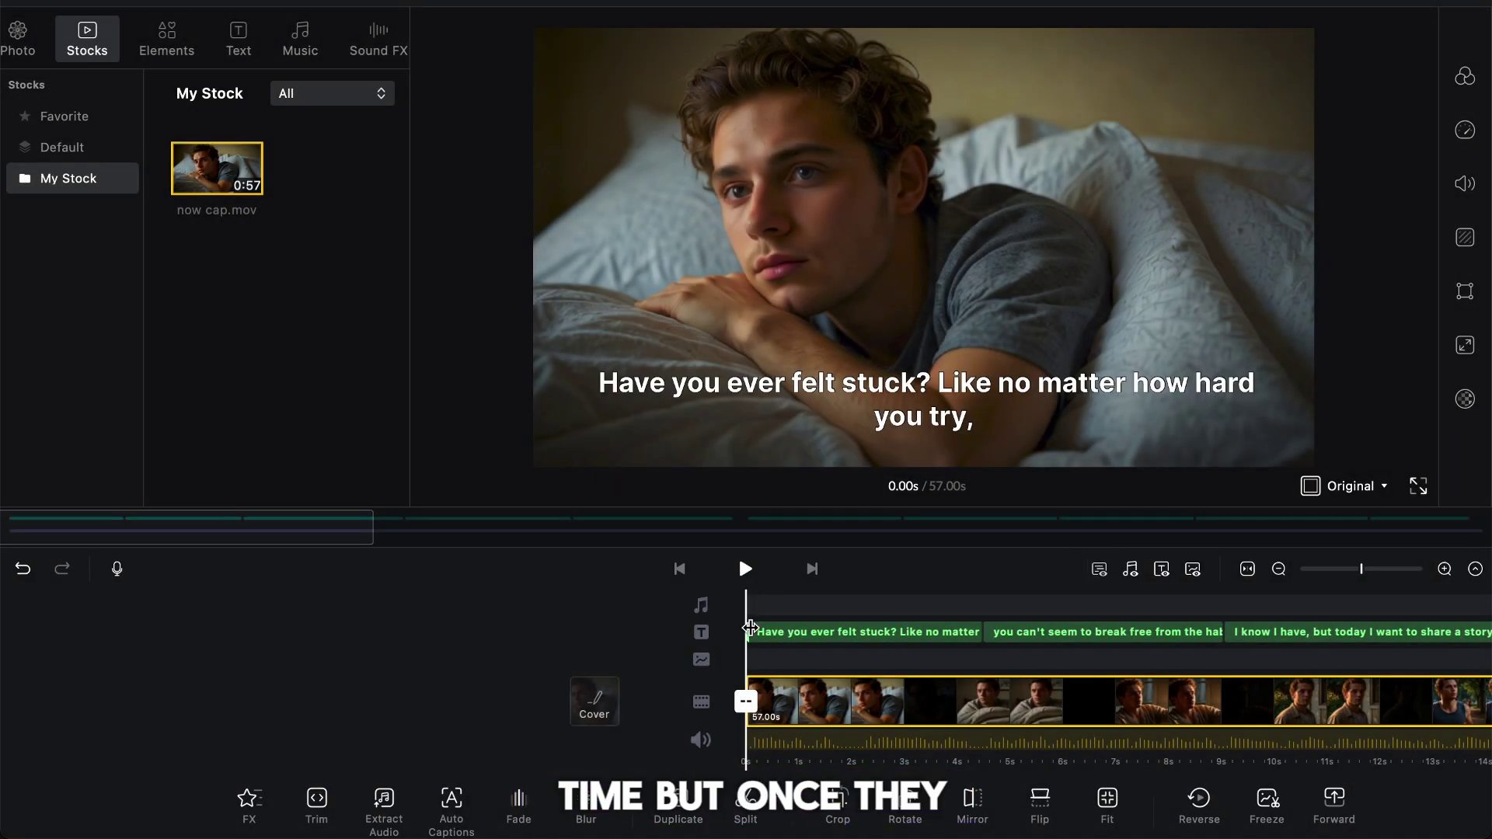
pyautogui.click(793, 625)
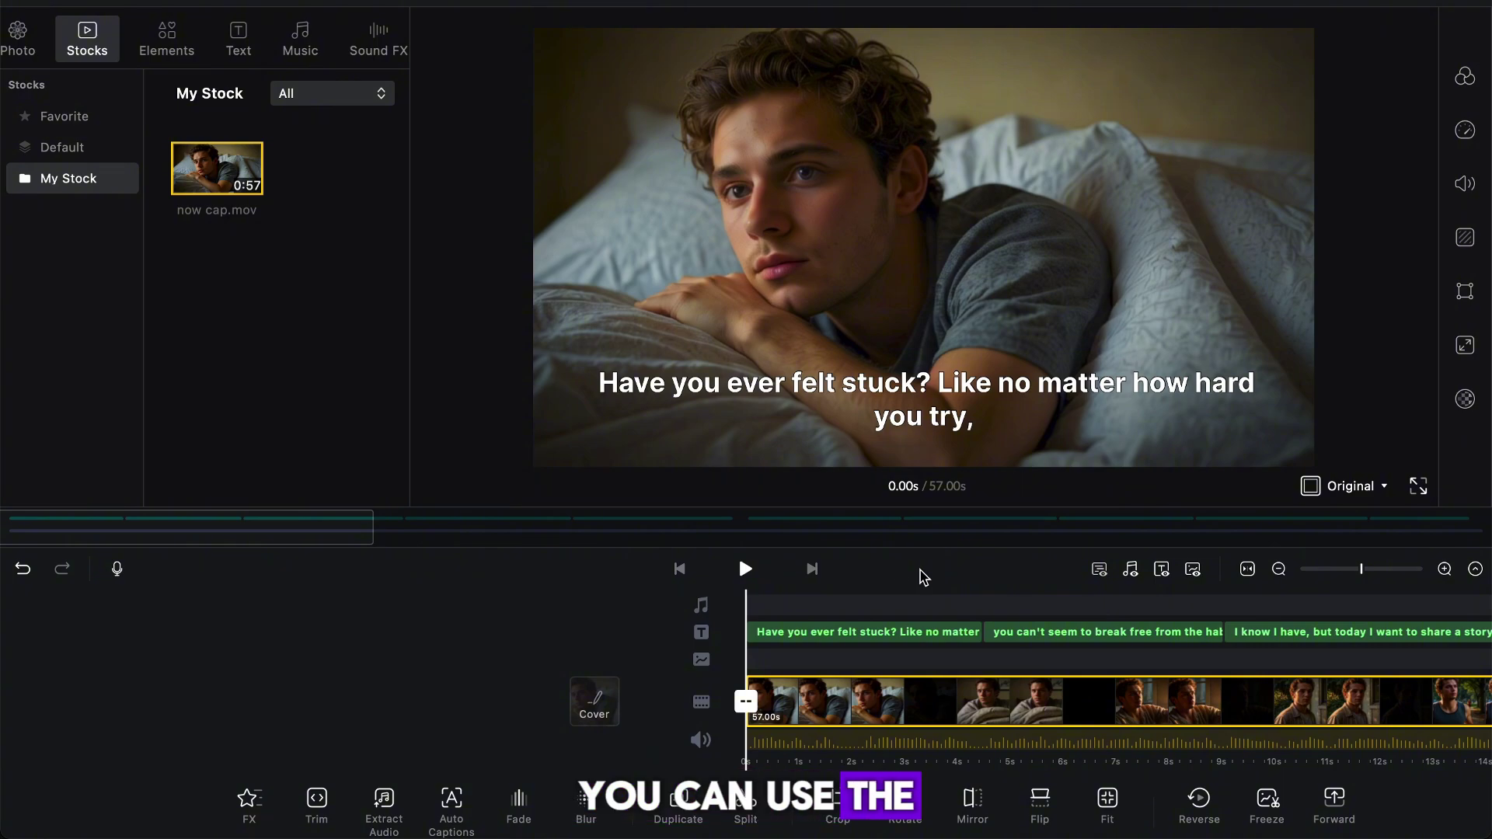
pyautogui.press('space')
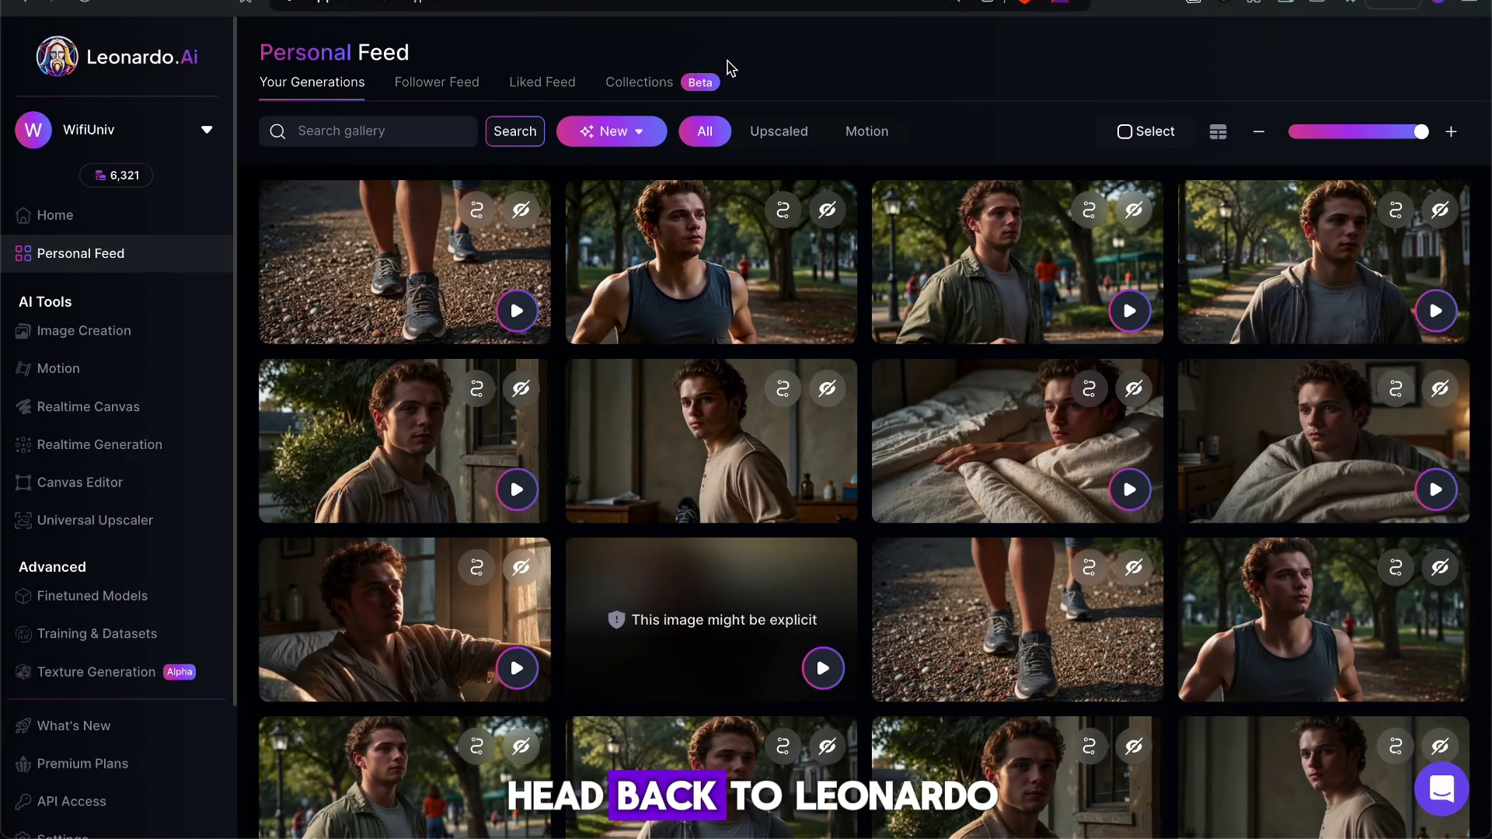
# - In the Leonardo.Ai personal feed, find and open the still image of the man in the green jacket in the park
pyautogui.scroll(-3, 908, 120)
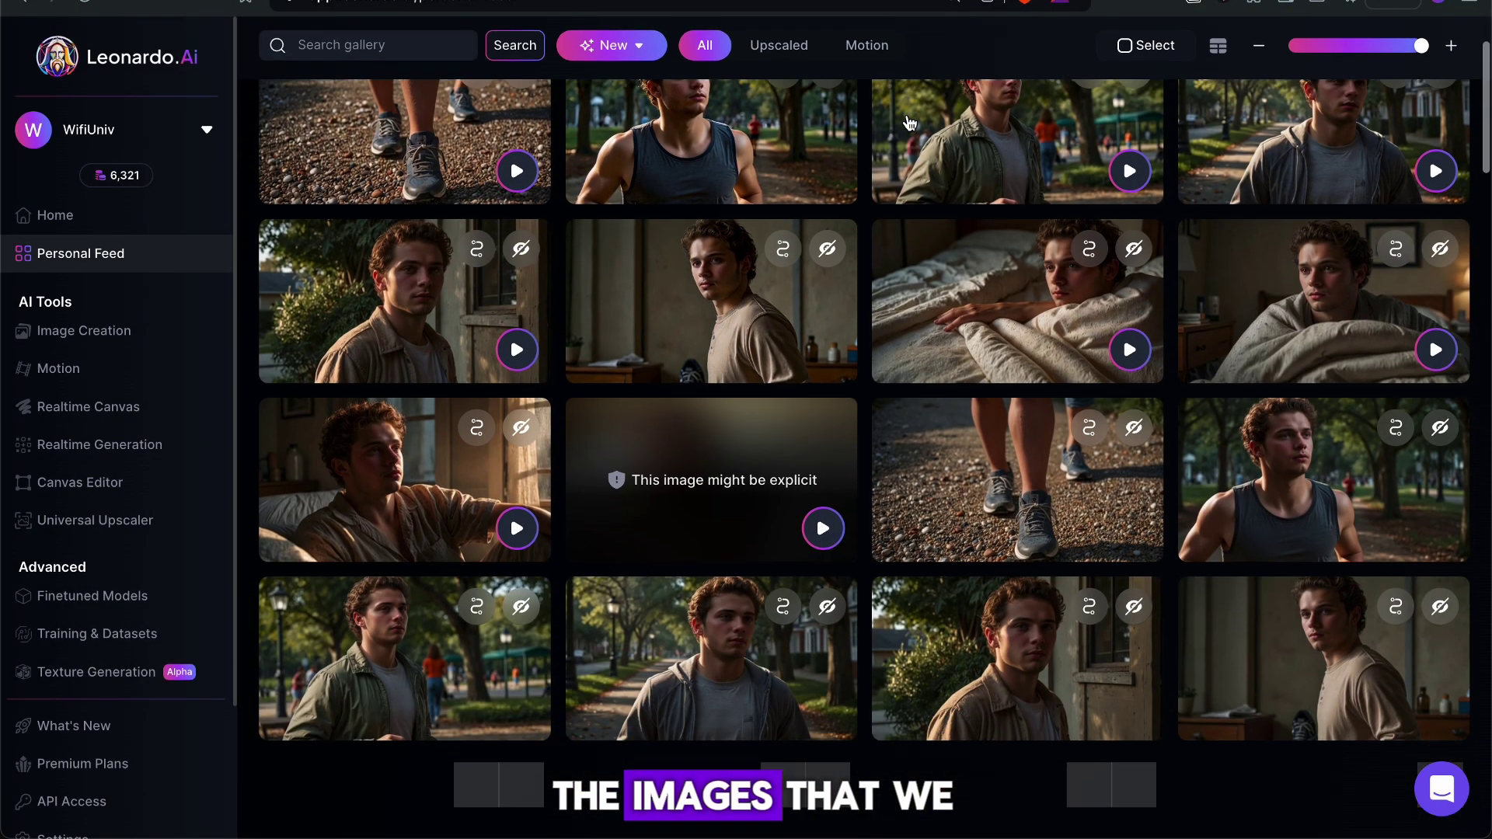
pyautogui.scroll(-4, 909, 120)
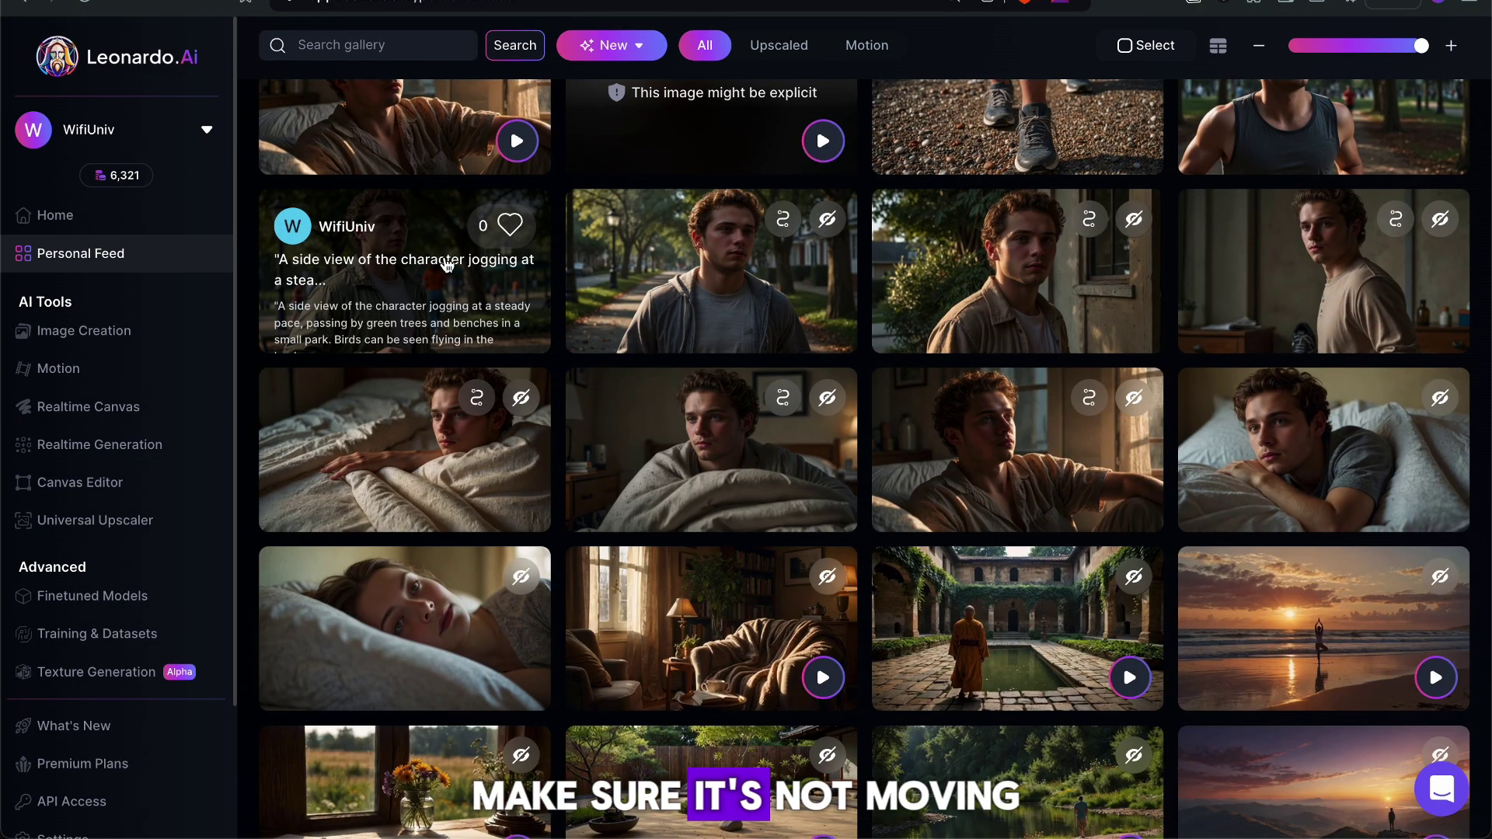
pyautogui.click(433, 280)
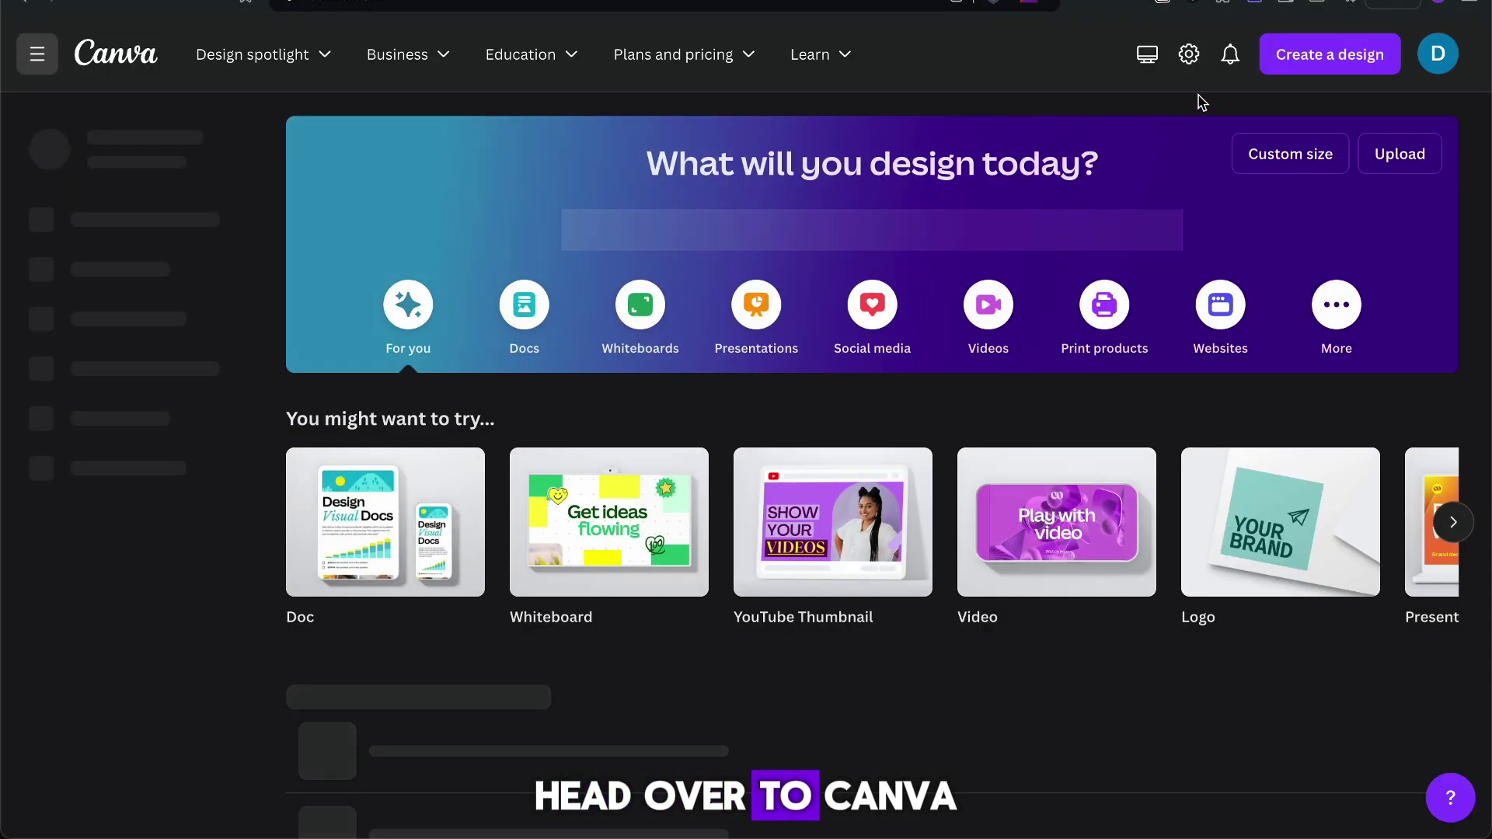
# - Create a YouTube Thumbnail design in Canva, paste the park image and scale it to fill the whole page
pyautogui.click(1323, 57)
pyautogui.click(1224, 270)
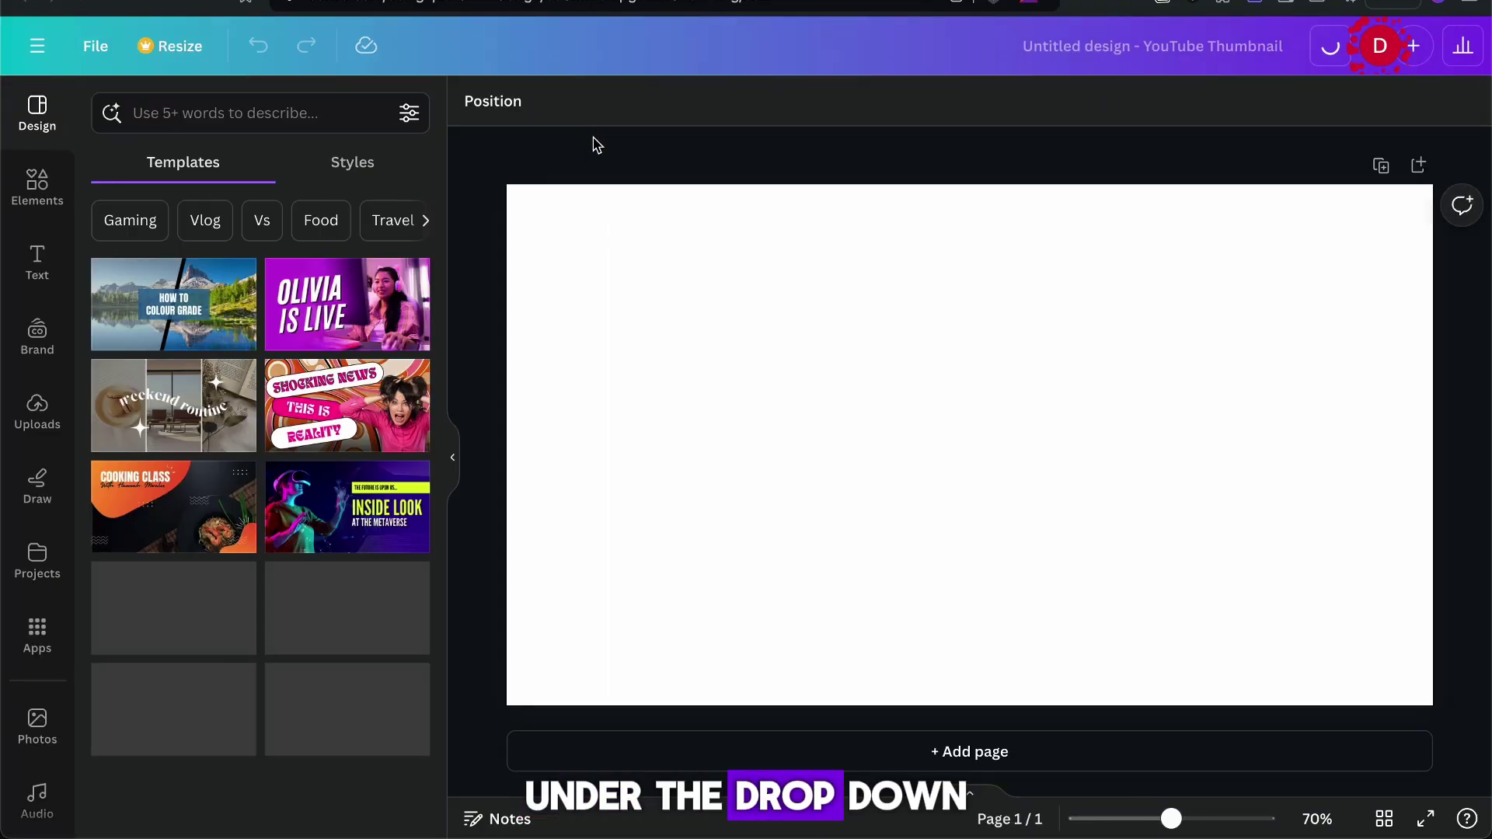
pyautogui.hotkey('ctrl', 'v')
pyautogui.moveTo(920, 473); pyautogui.dragTo(799, 410)
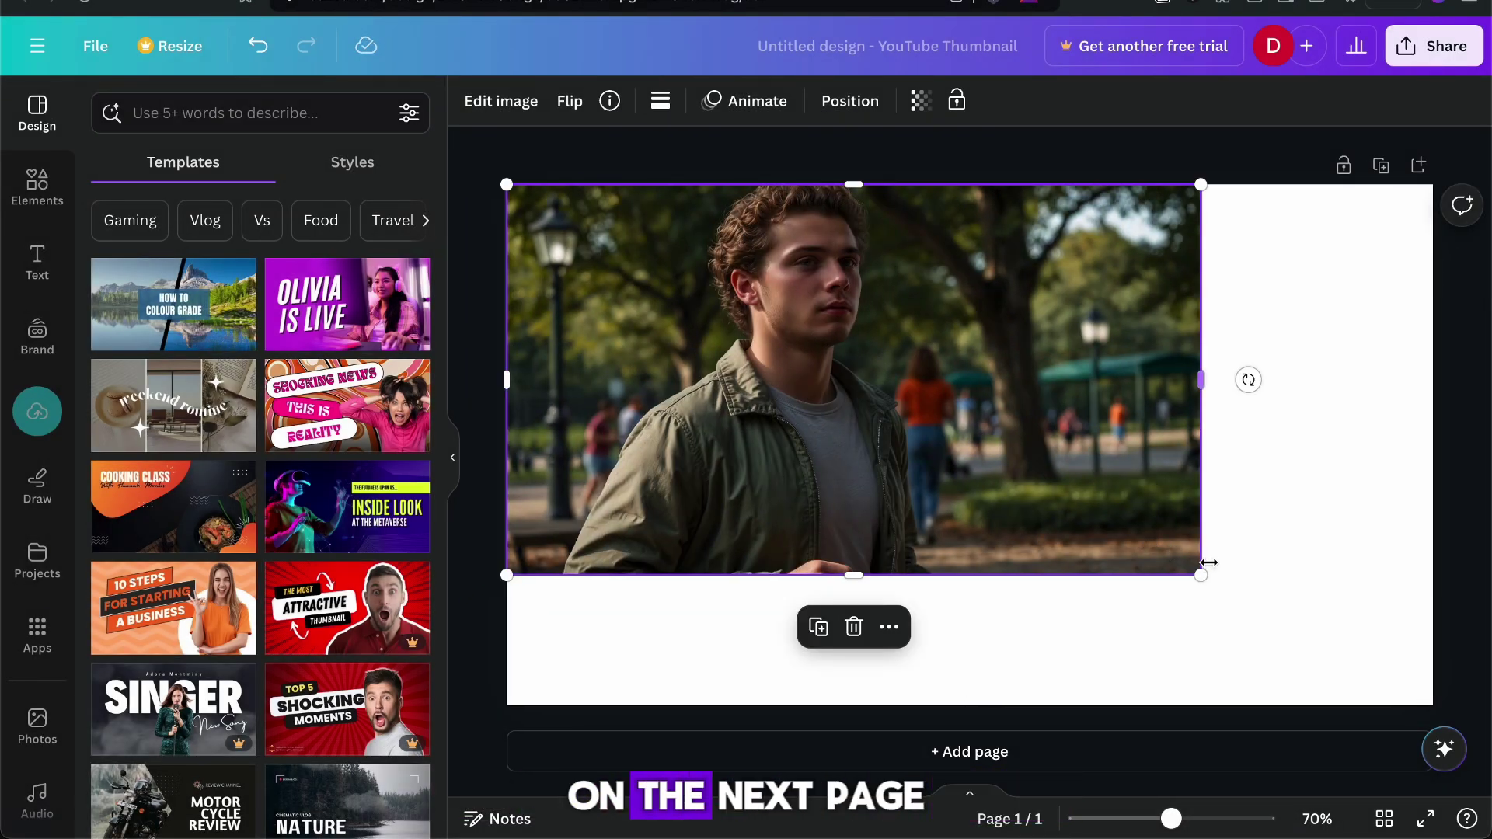
pyautogui.moveTo(1203, 575); pyautogui.dragTo(1432, 705)
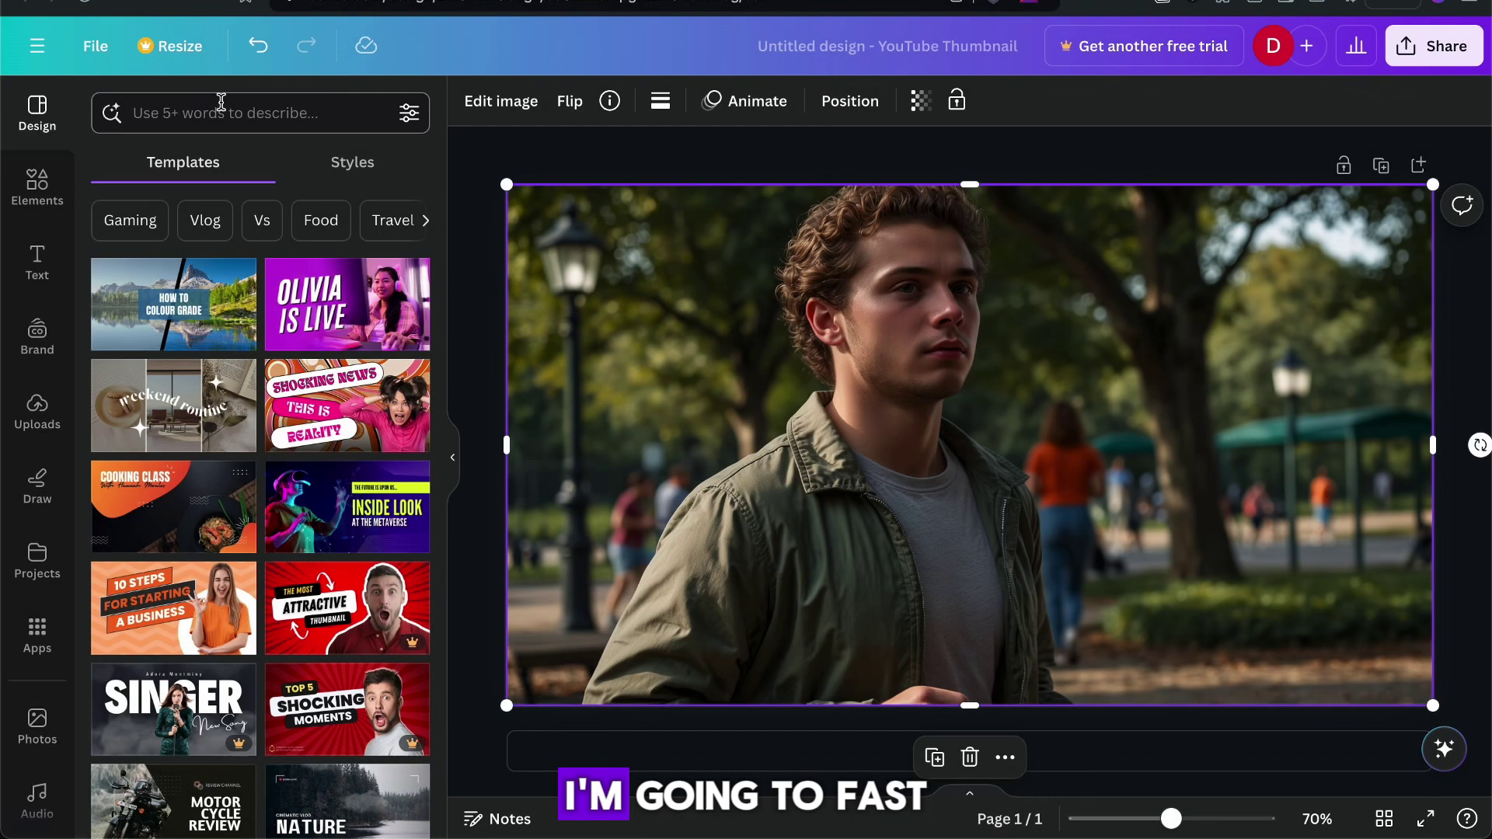
# - Add the recently used black gradient graphic, turn it upside down and enlarge it to cover the thumbnail
pyautogui.click(37, 186)
pyautogui.click(190, 281)
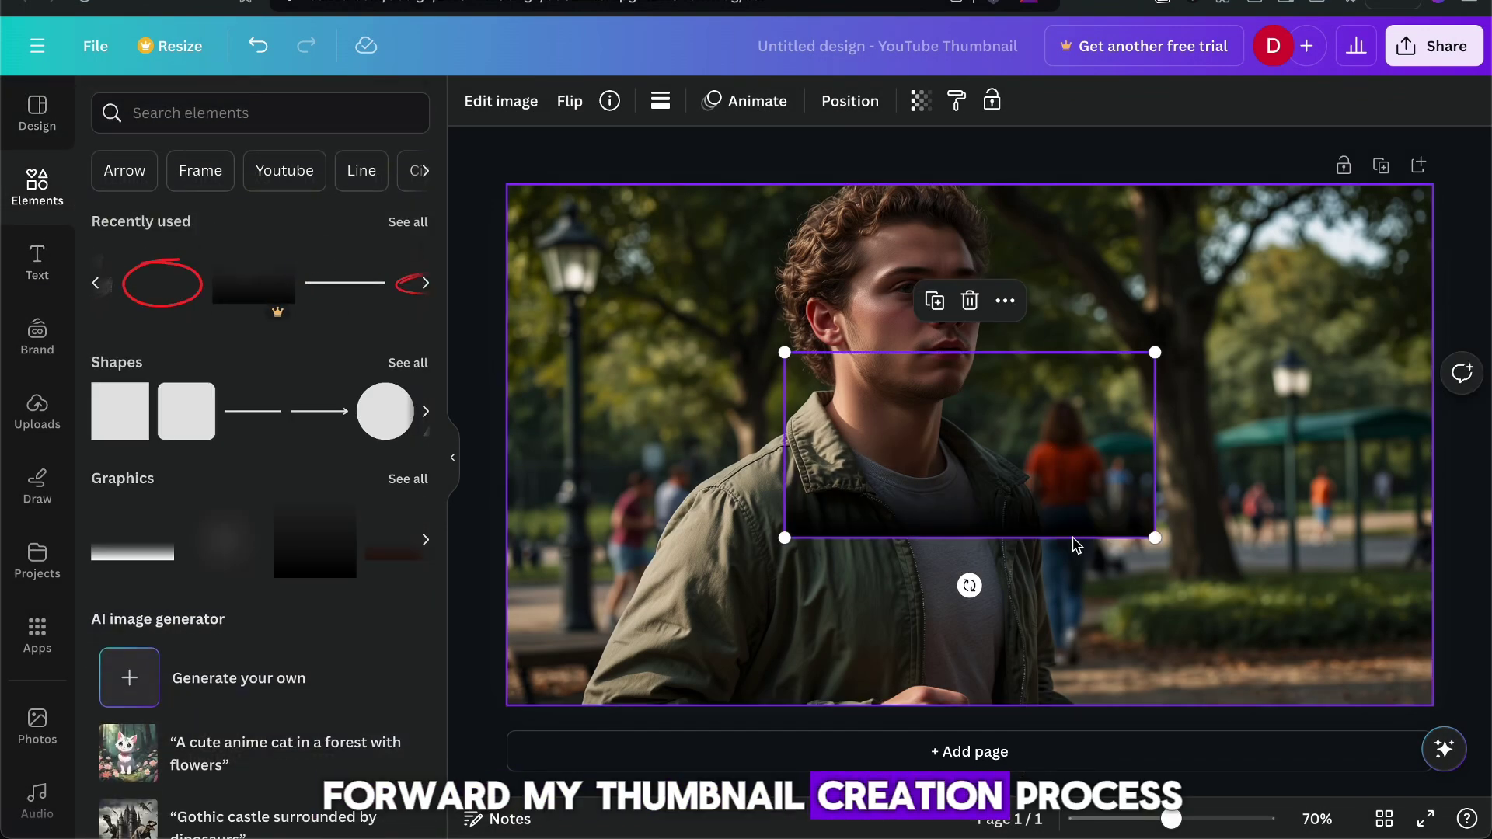
pyautogui.moveTo(966, 586); pyautogui.dragTo(967, 249)
pyautogui.moveTo(1156, 352); pyautogui.dragTo(1488, 184)
pyautogui.moveTo(785, 538); pyautogui.dragTo(455, 730)
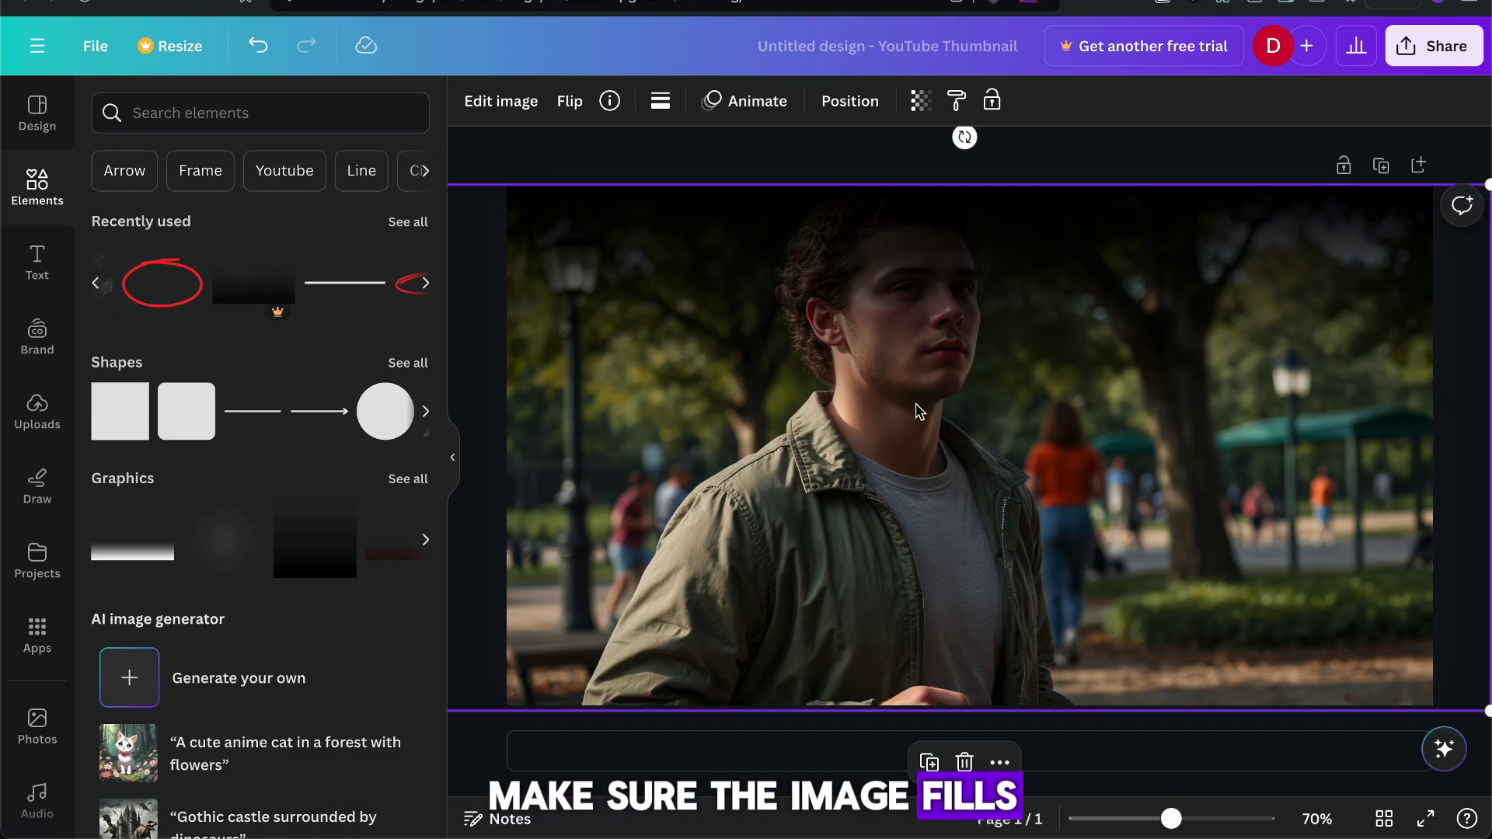
# - Delete the upside-down gradient, add the text "These Habits Will Change Your Life" and place it along the bottom of the thumbnail
pyautogui.press('Delete')
pyautogui.write('tThese')
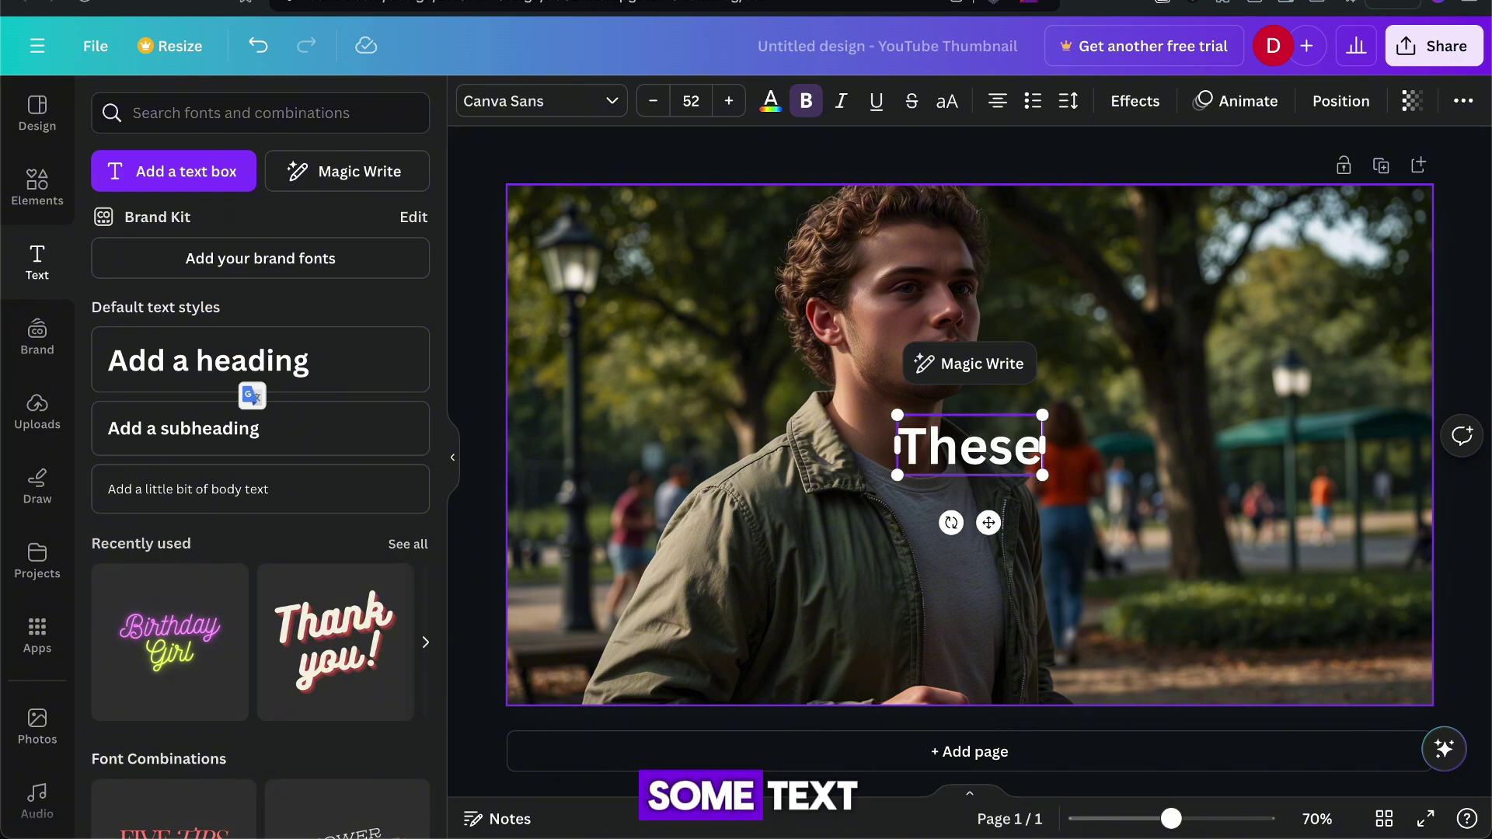
pyautogui.write(' Habits Will Cha')
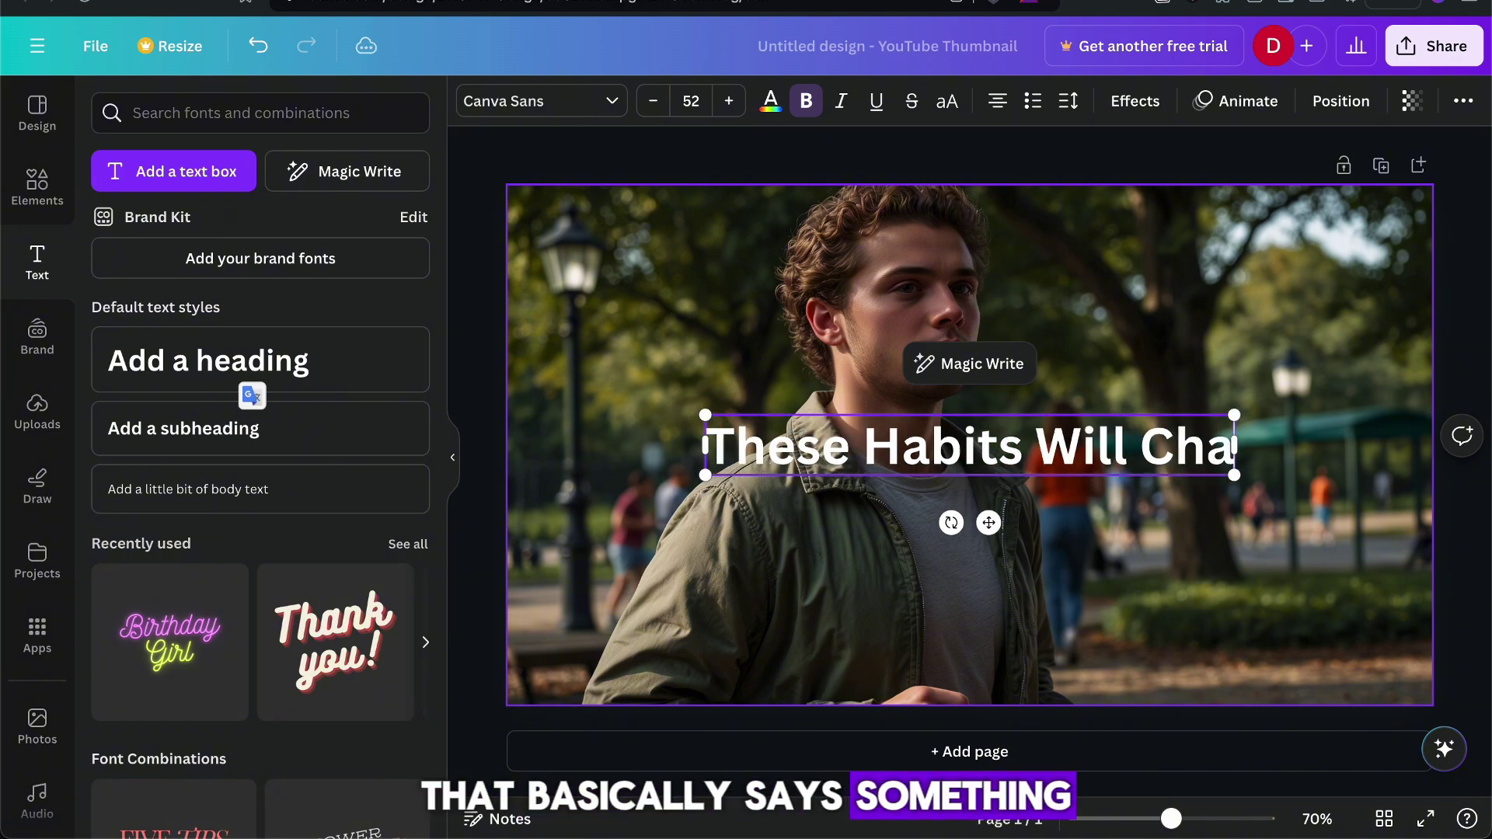
pyautogui.write('nge Your Life')
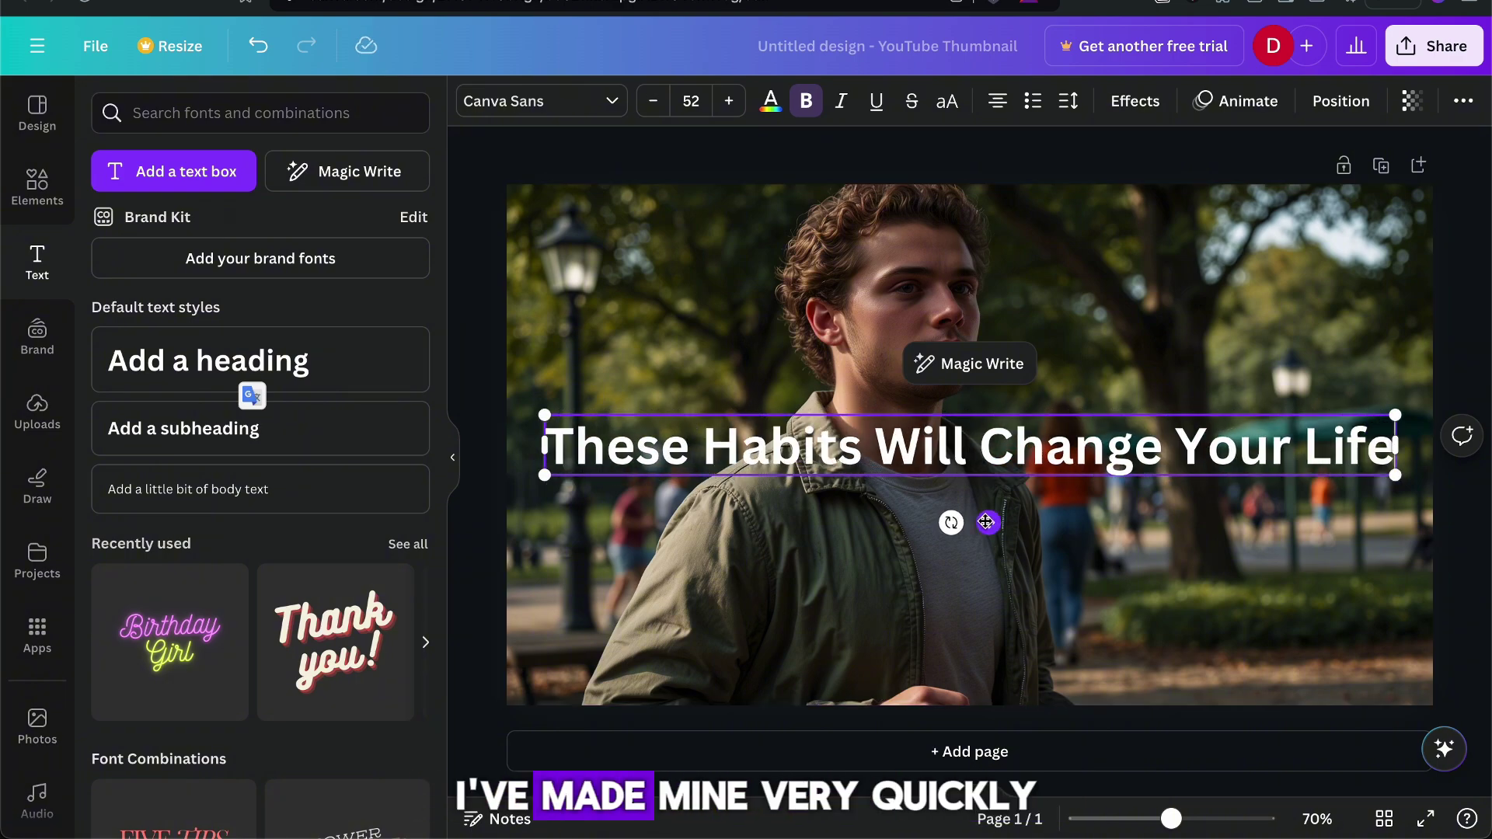
pyautogui.moveTo(987, 523); pyautogui.dragTo(989, 730)
# - Add the recently used black gradient upright to darken the area around the title, enlarging it to about 1,417 by 709 across the thumbnail's width
pyautogui.click(38, 185)
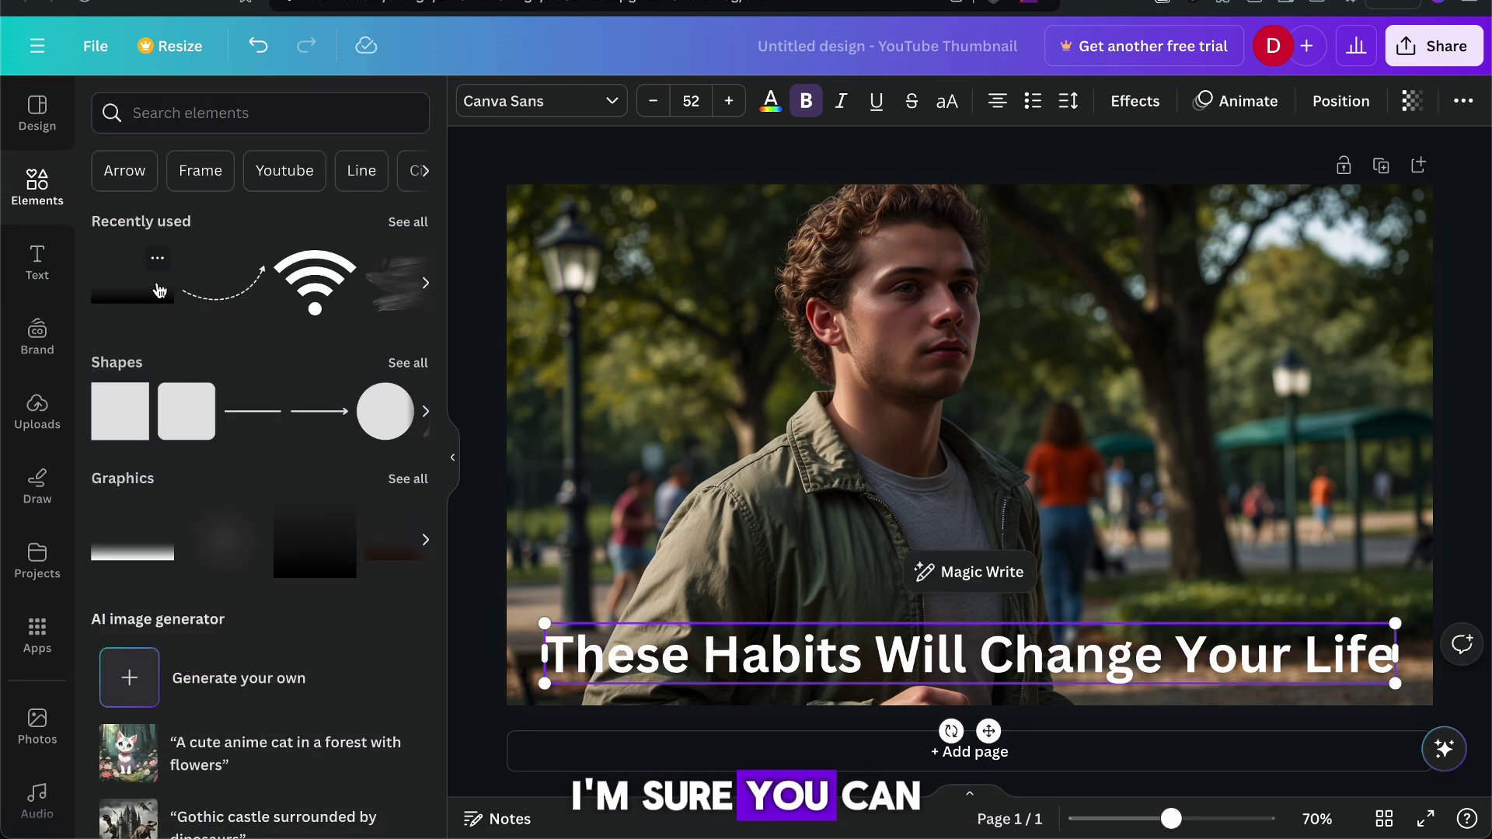
pyautogui.moveTo(159, 290); pyautogui.dragTo(692, 608)
pyautogui.moveTo(876, 517); pyautogui.dragTo(1483, 113)
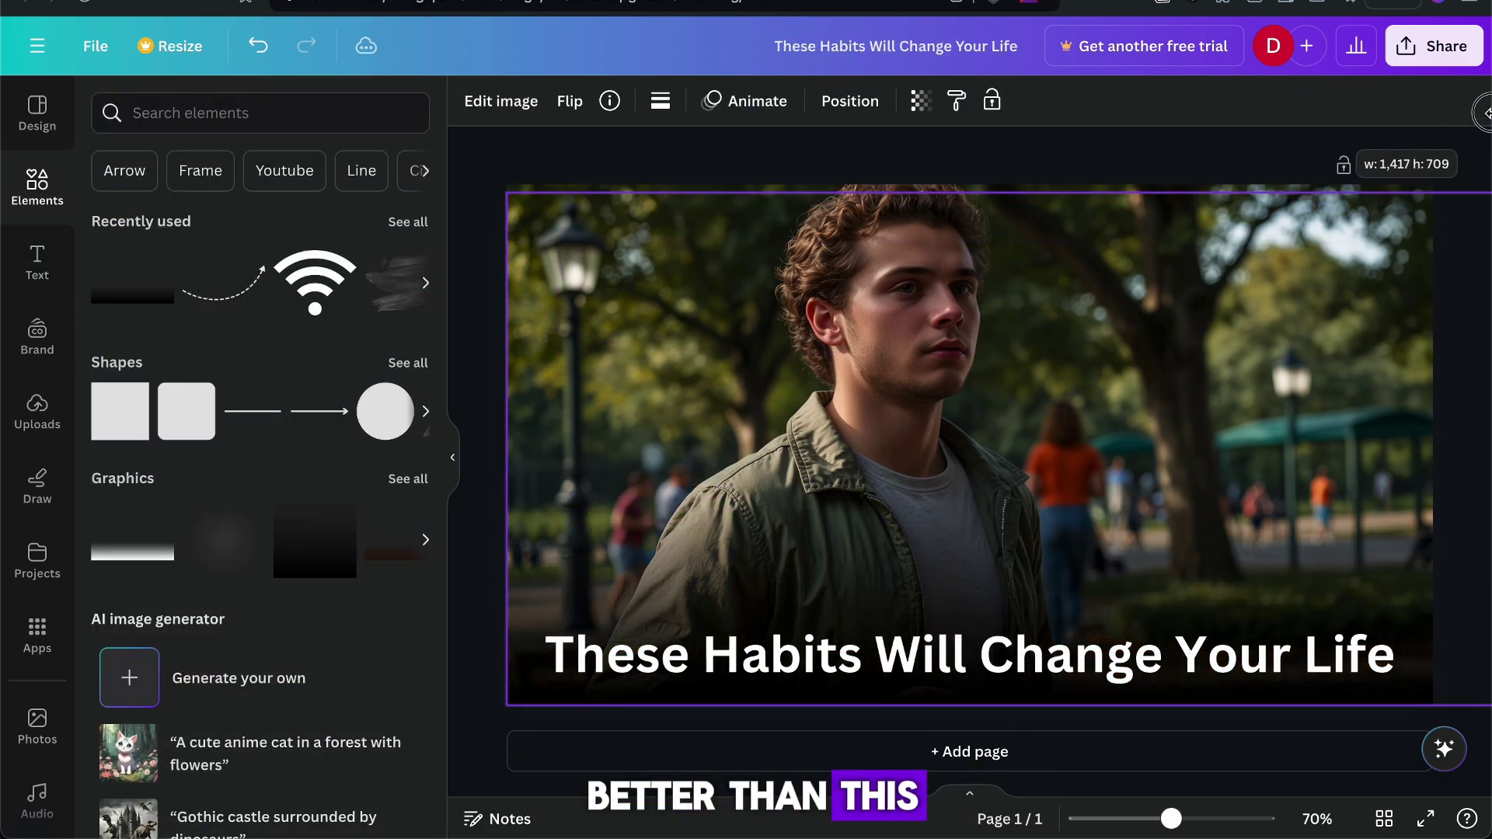
pyautogui.press('Escape')
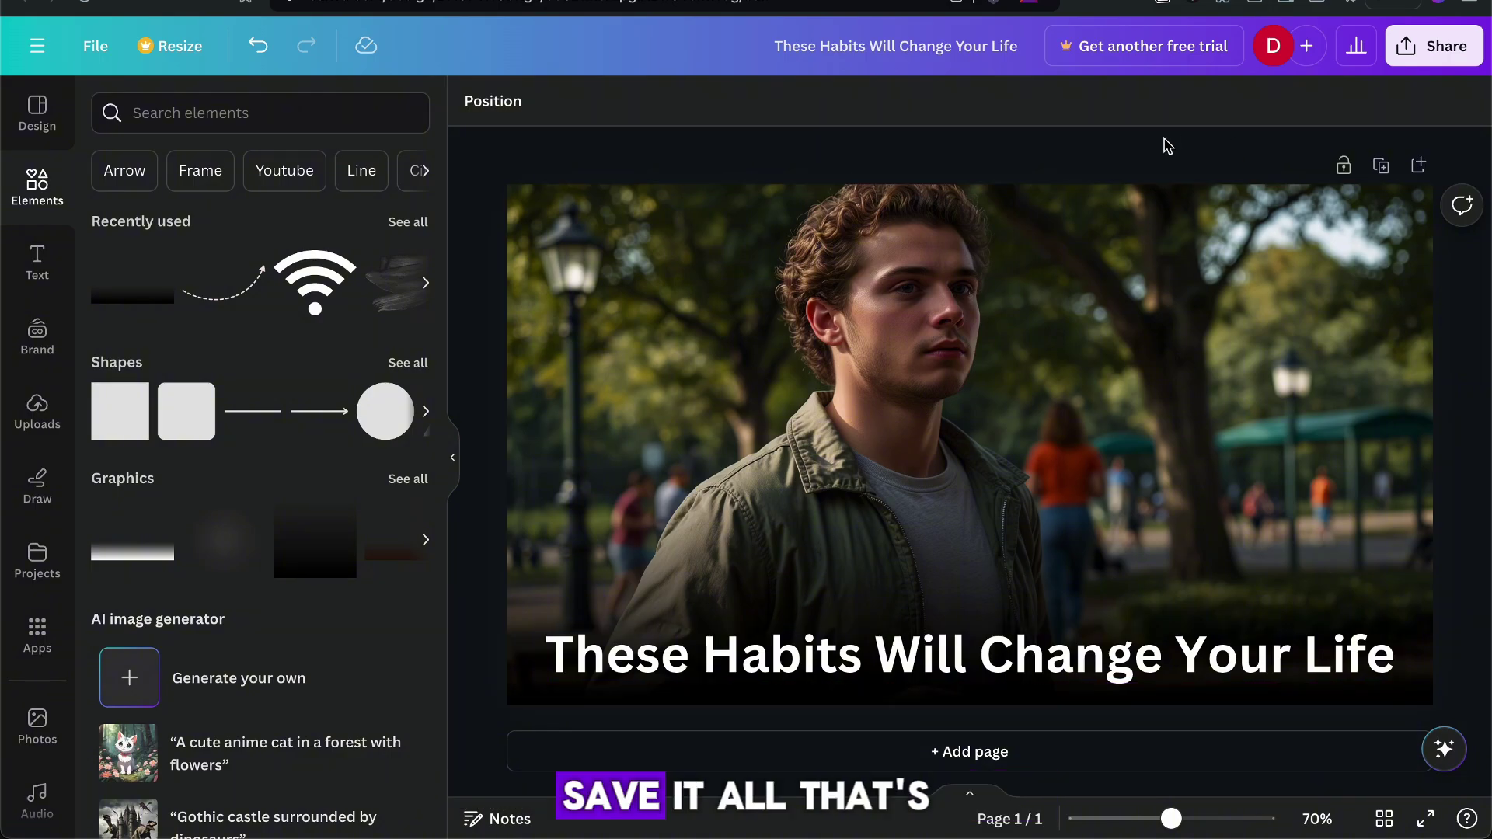